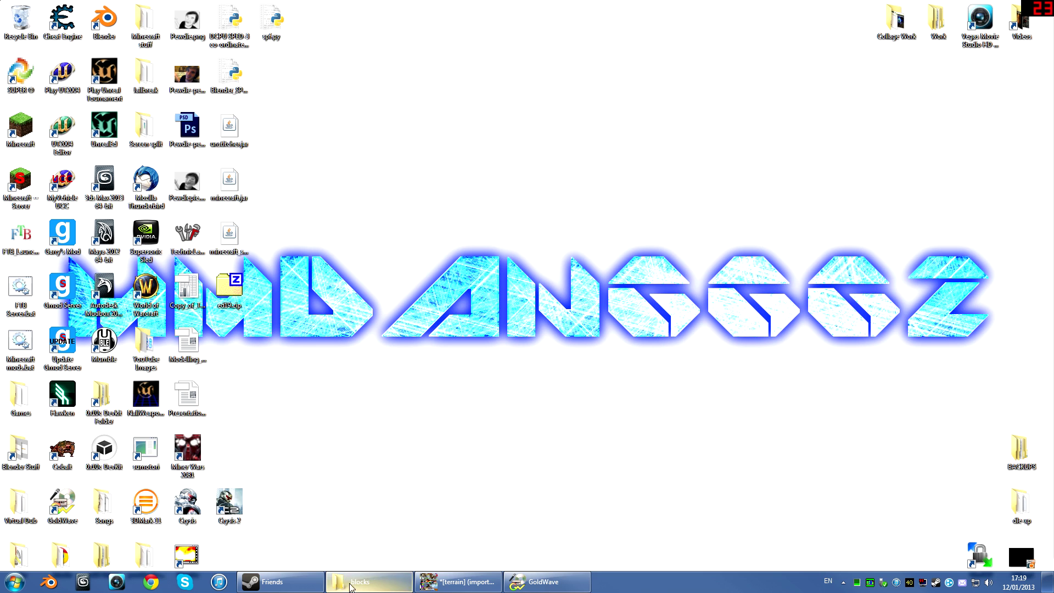
- Bring up the open blocks folder window and go up through texturepacks to the .minecraft folder
click(15, 582)
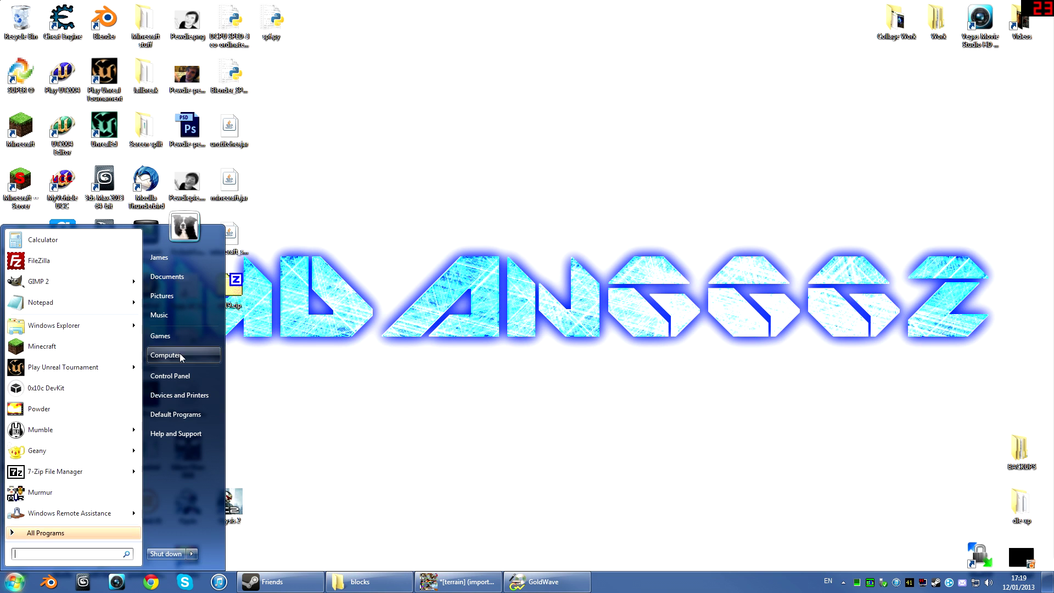
click(368, 578)
click(383, 574)
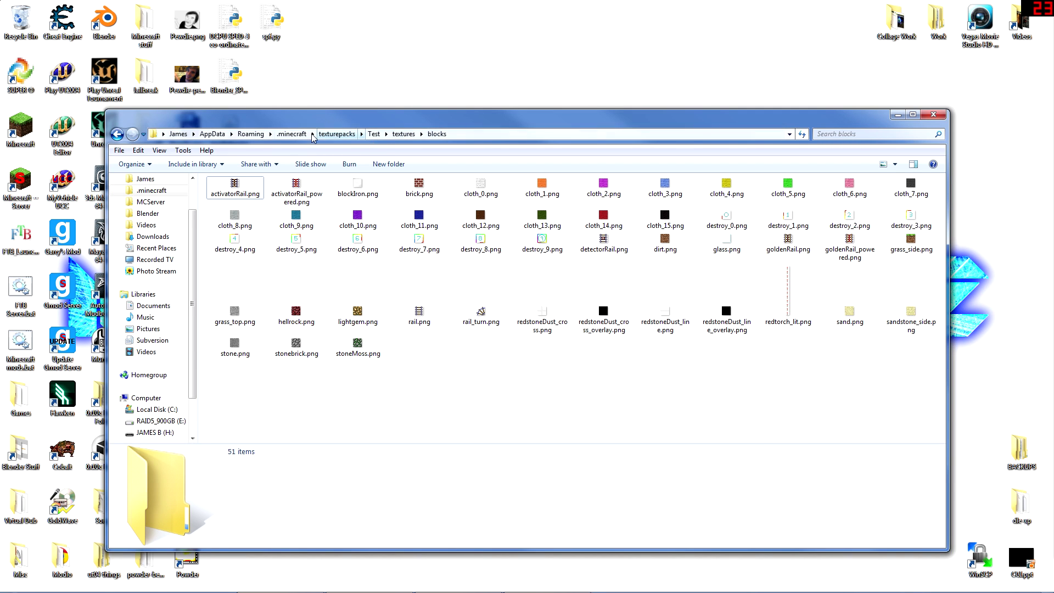
click(334, 135)
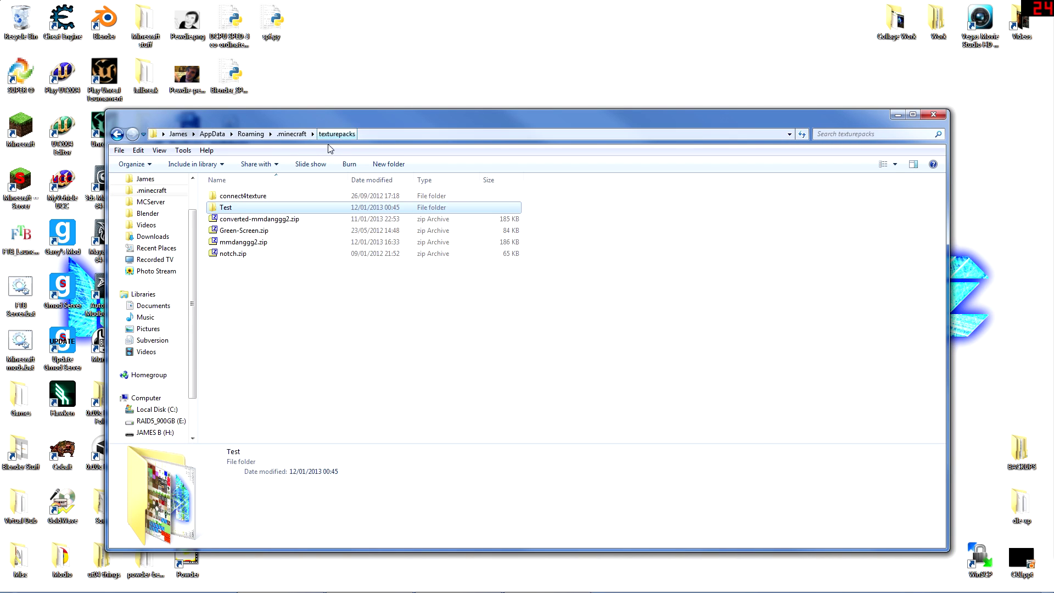
click(294, 134)
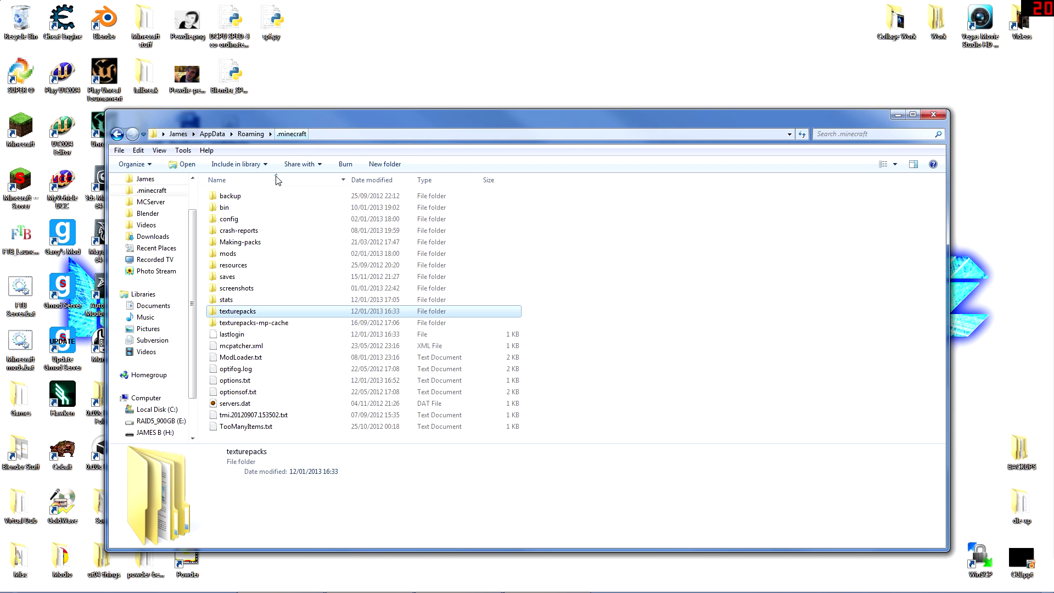
- Open the textures folder inside Making-packs\minecraft
click(252, 245)
double_click(252, 245)
double_click(248, 208)
click(225, 347)
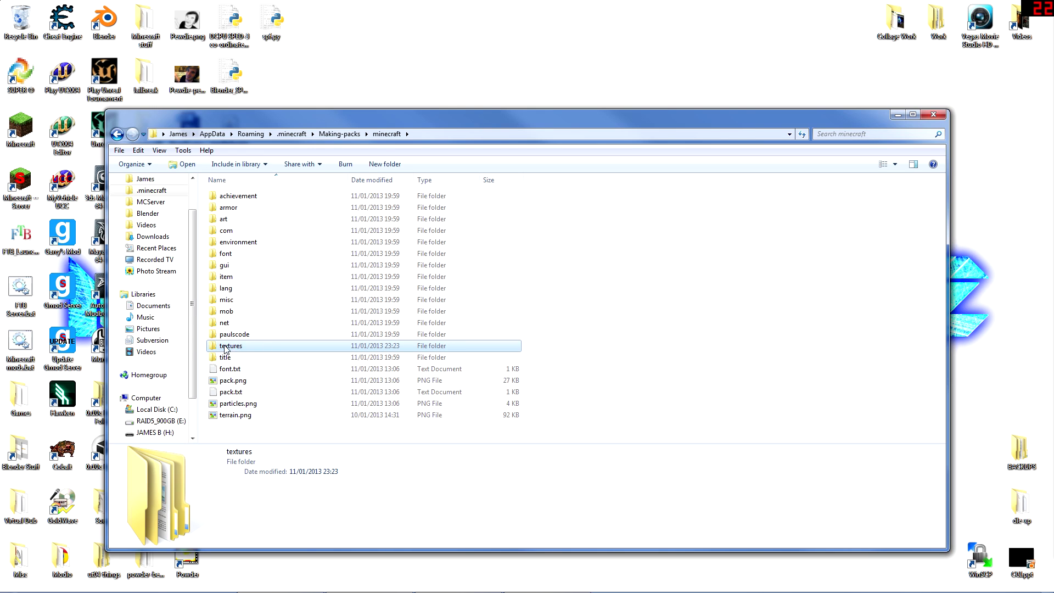
double_click(275, 347)
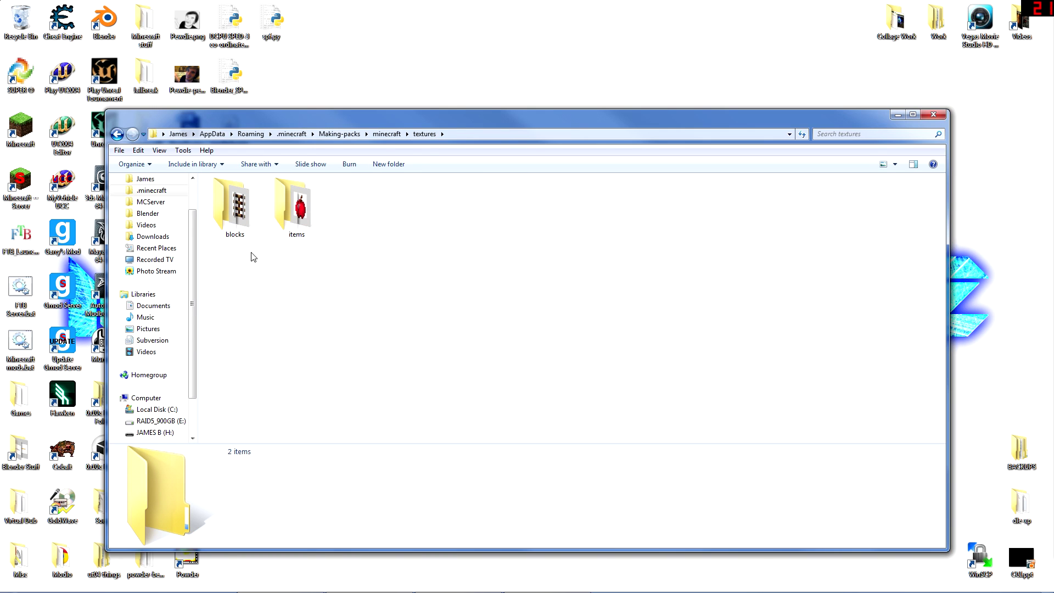
- Open the blocks folder in a maximized window and show its files as icons
click(231, 220)
click(307, 212)
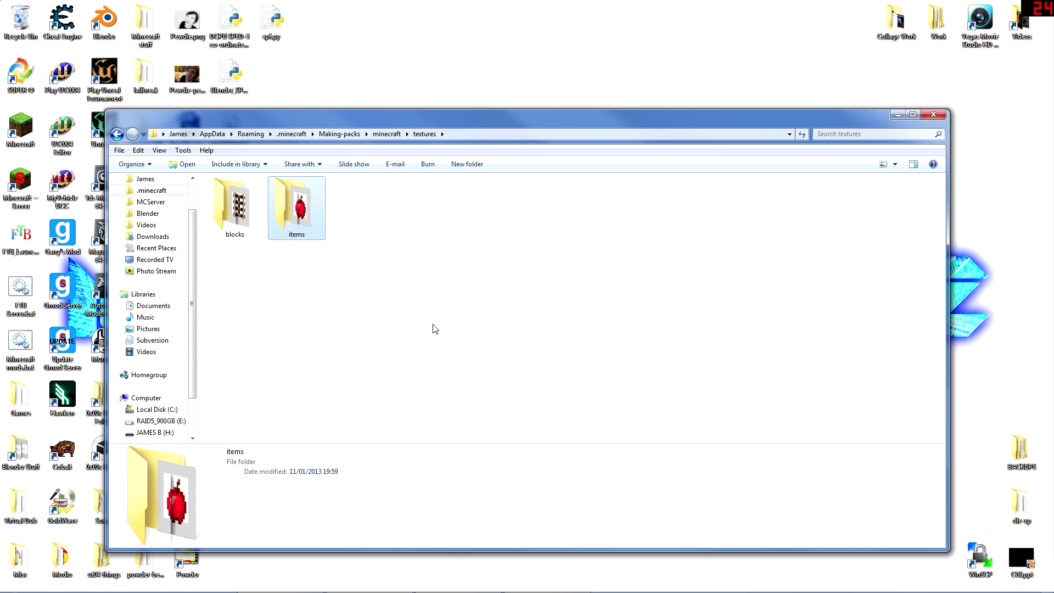
double_click(250, 227)
double_click(455, 118)
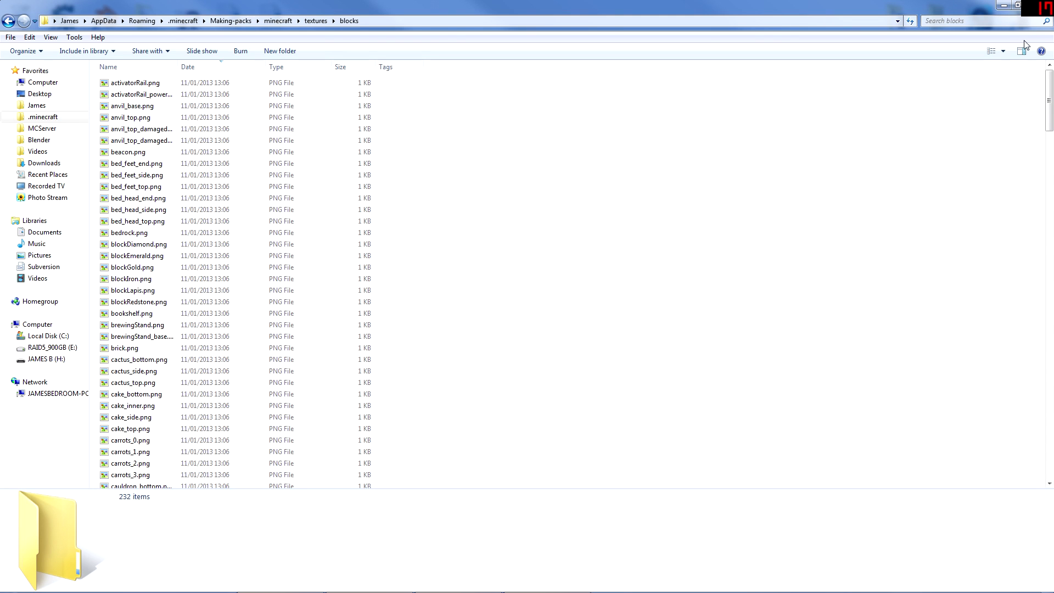
click(1005, 52)
click(956, 46)
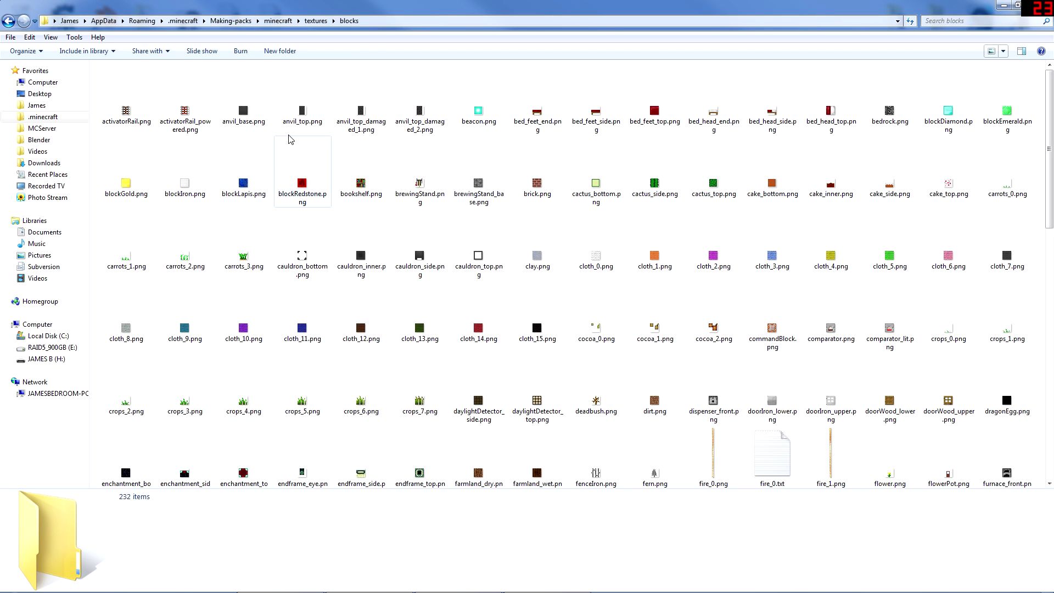
- Open terrain.png from the minecraft folder, examine its texture tiles in a maximized viewer and close it
click(271, 248)
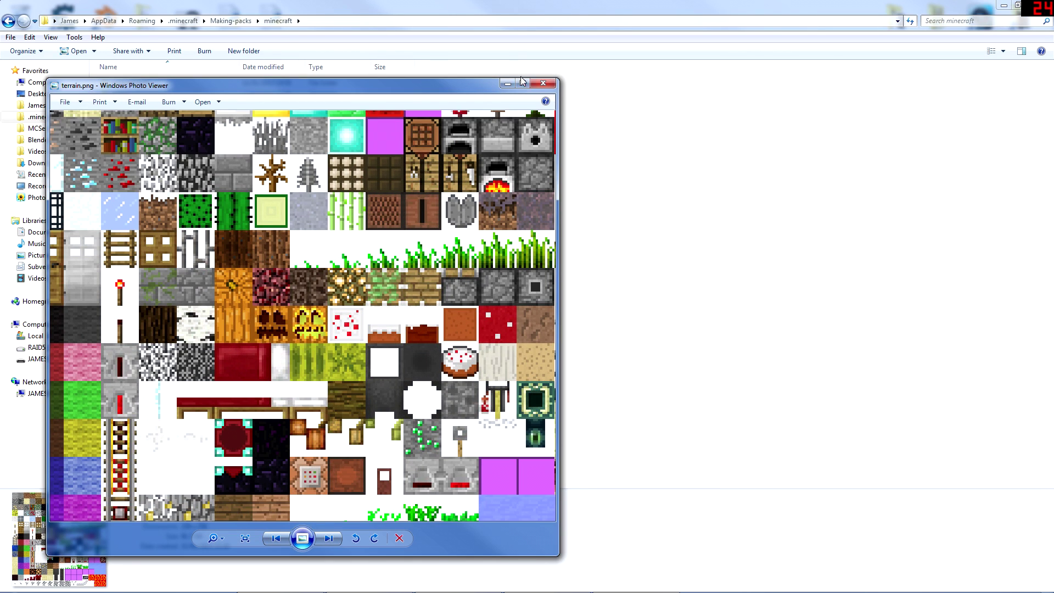
click(522, 82)
drag(590, 350, 594, 216)
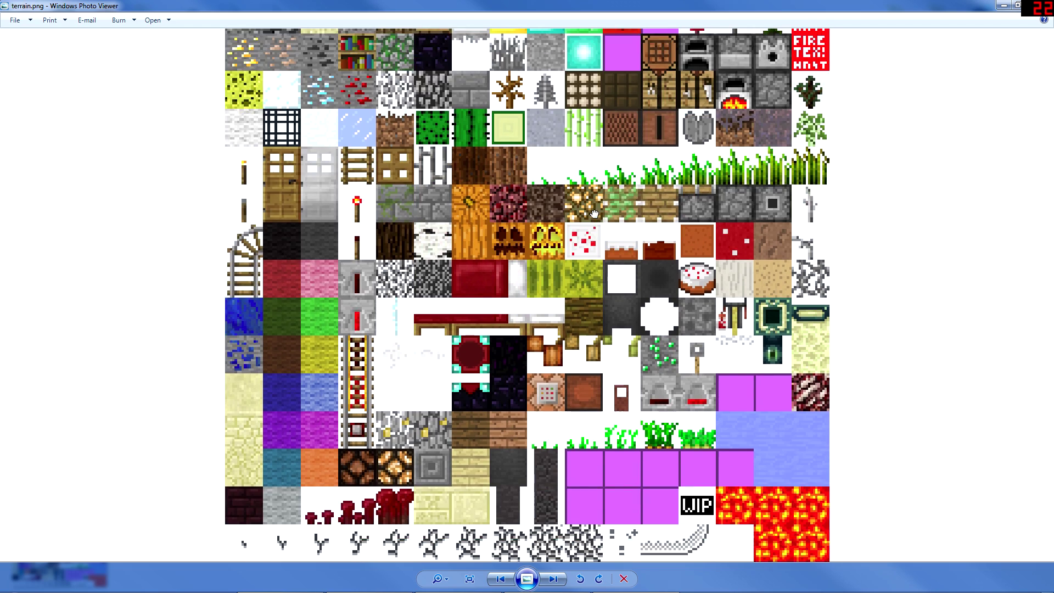
scroll(789, 240, up, 7)
scroll(778, 222, down, 6)
drag(778, 221, 727, 403)
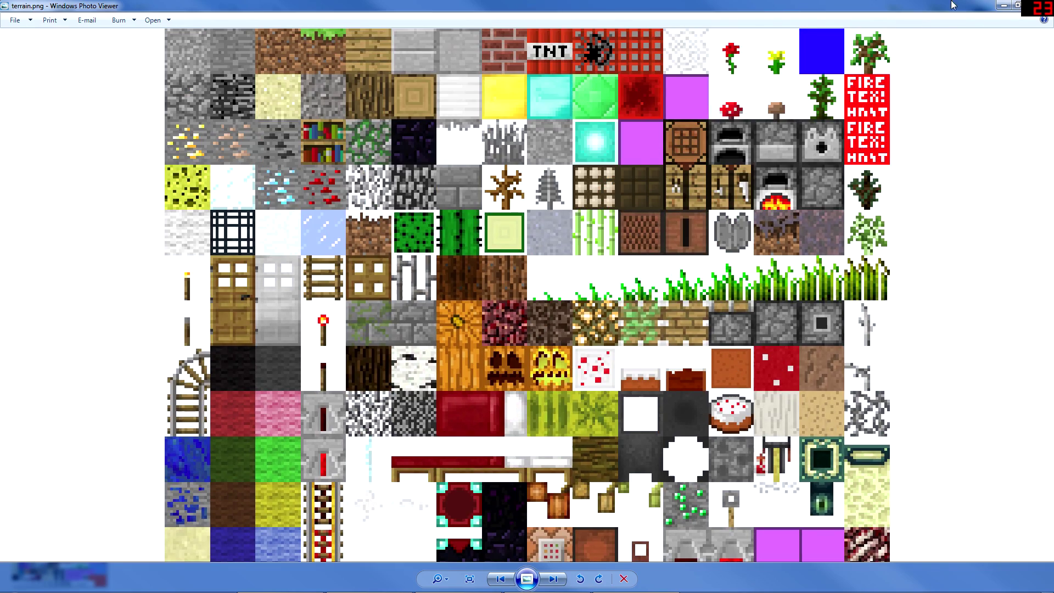
click(1037, 5)
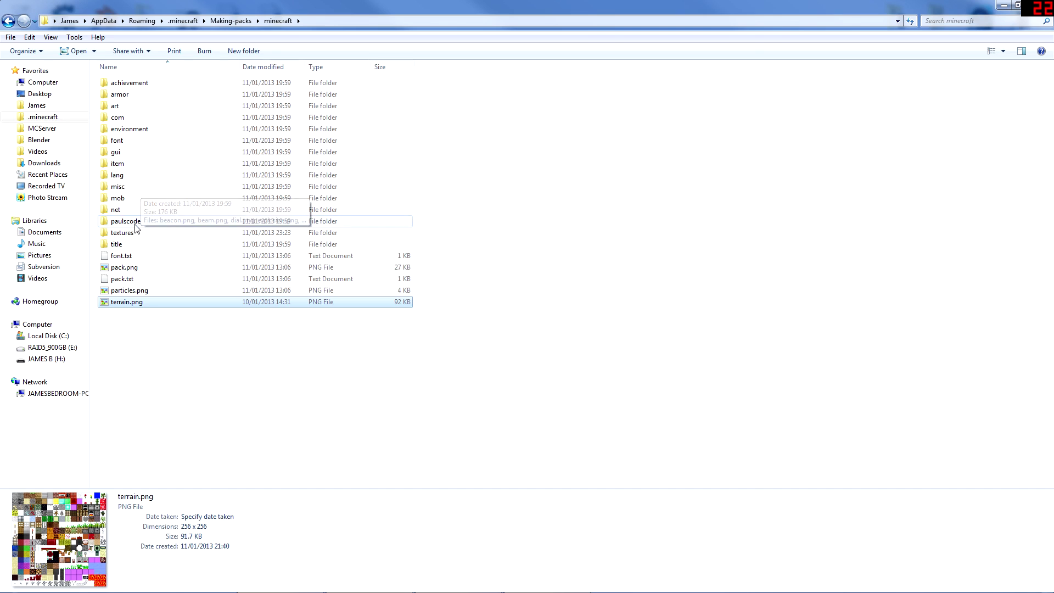
- Return to the textures\blocks folder and look through the individual block texture files
double_click(131, 233)
double_click(128, 105)
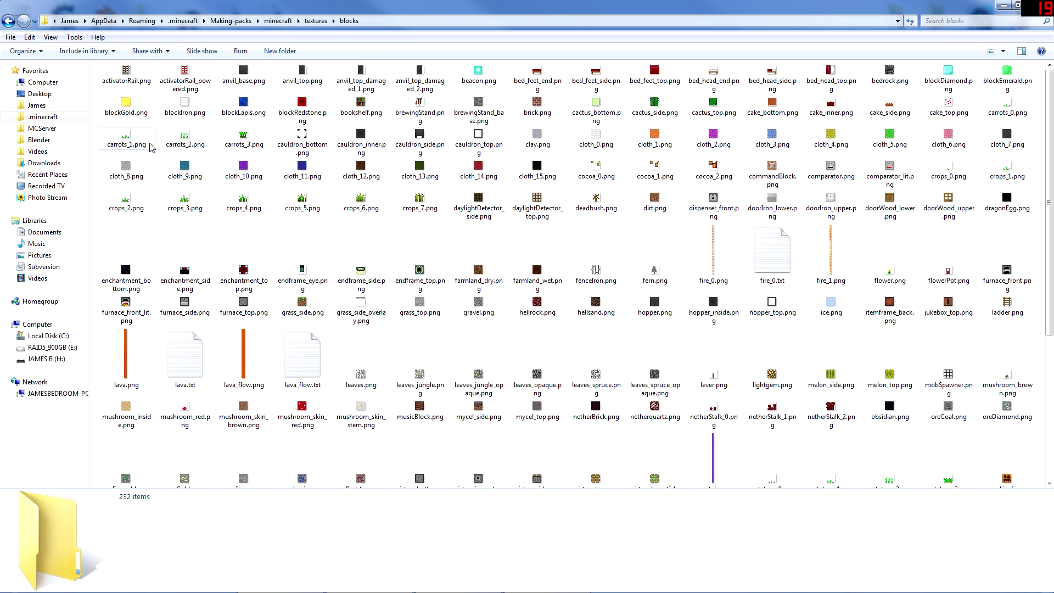
scroll(462, 236, down, 5)
scroll(461, 237, up, 5)
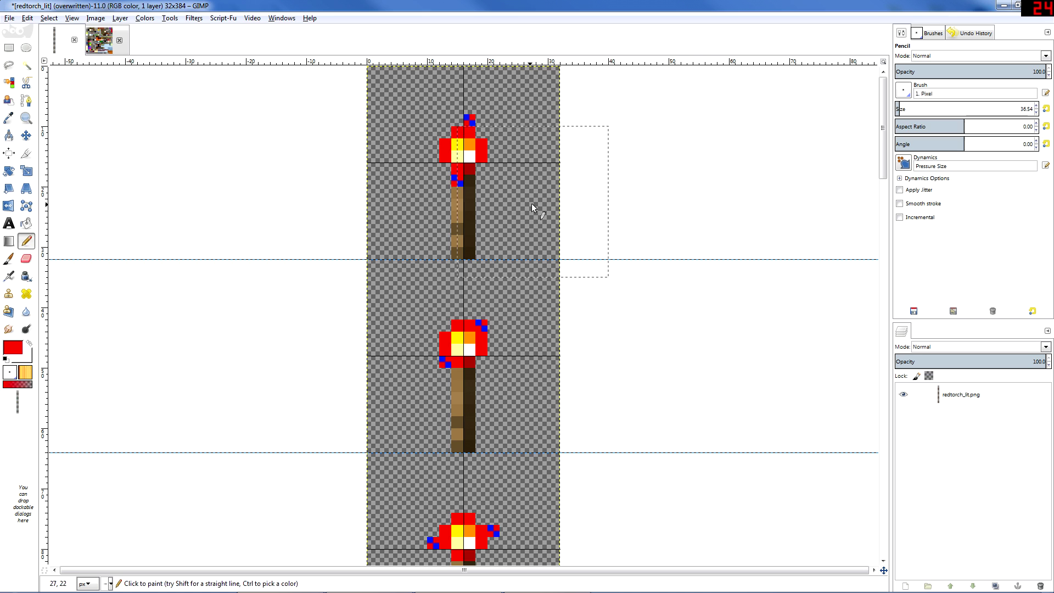
- Examine the first torch frame of the redtorch_lit image in GIMP up close
scroll(466, 136, up, 3)
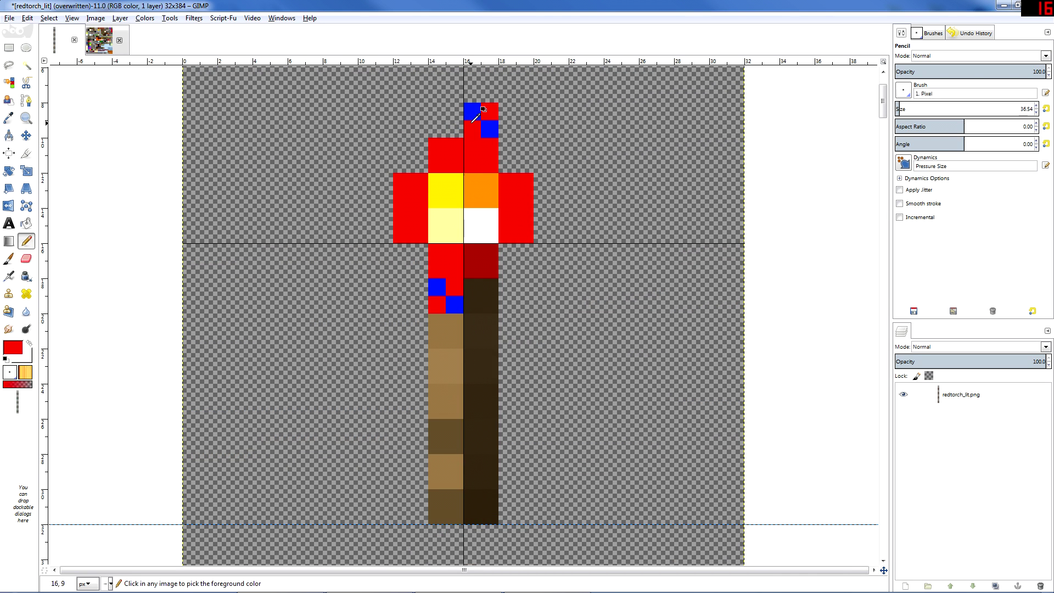
scroll(596, 261, down, 2)
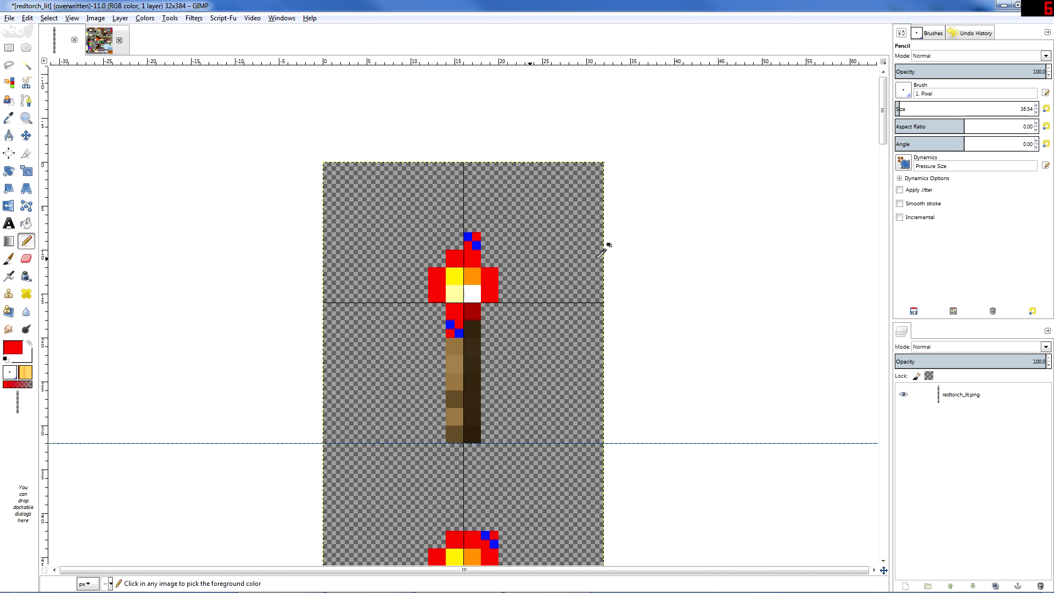
scroll(597, 272, down, 2)
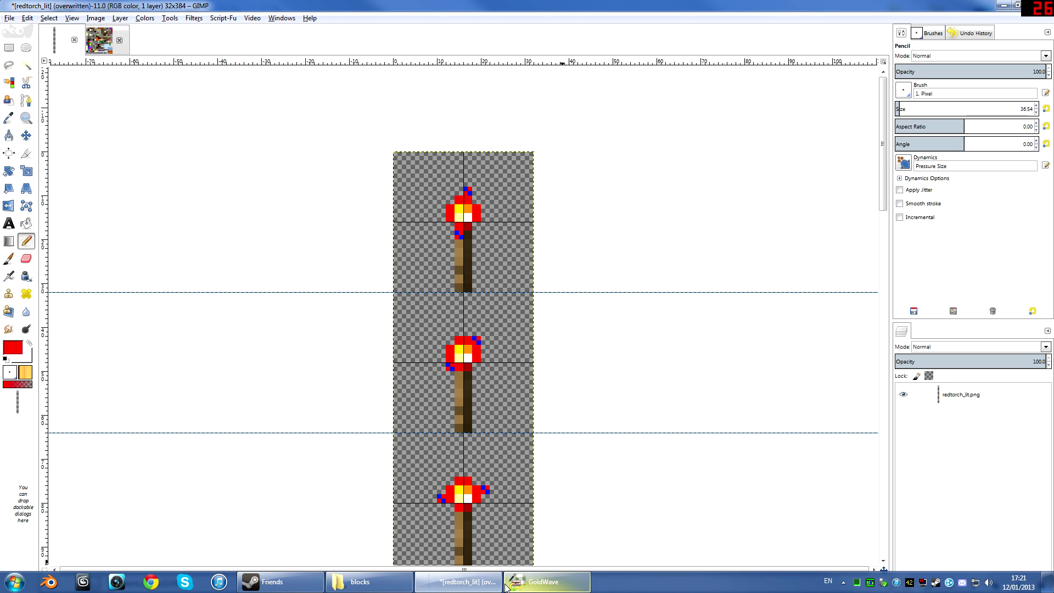
- Shrink the Test pack's maximized blocks folder window to a floating one, then return to the redtorch_lit image in GIMP
click(356, 584)
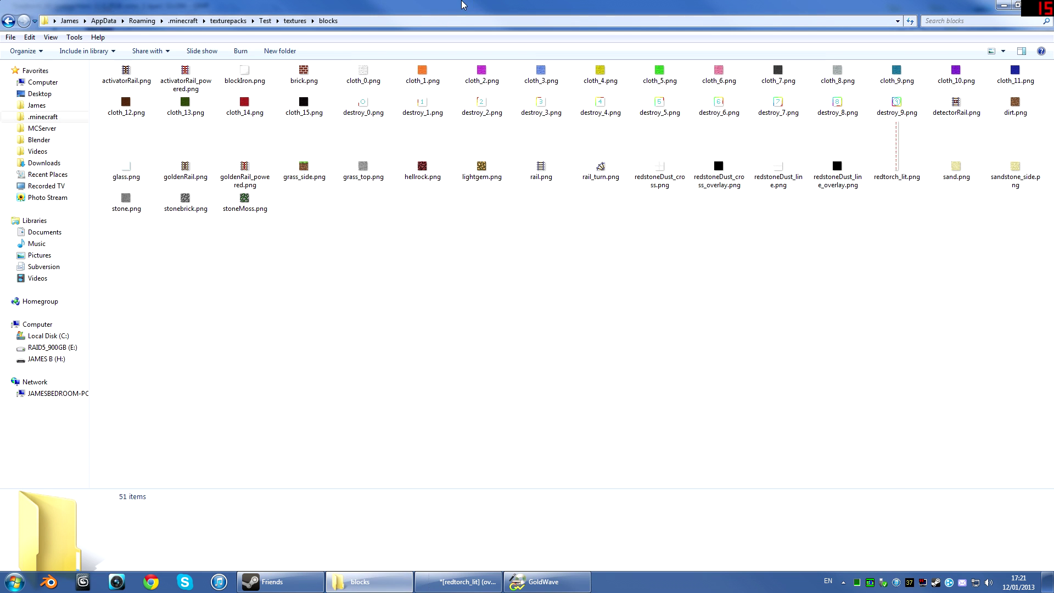
drag(516, 5, 631, 137)
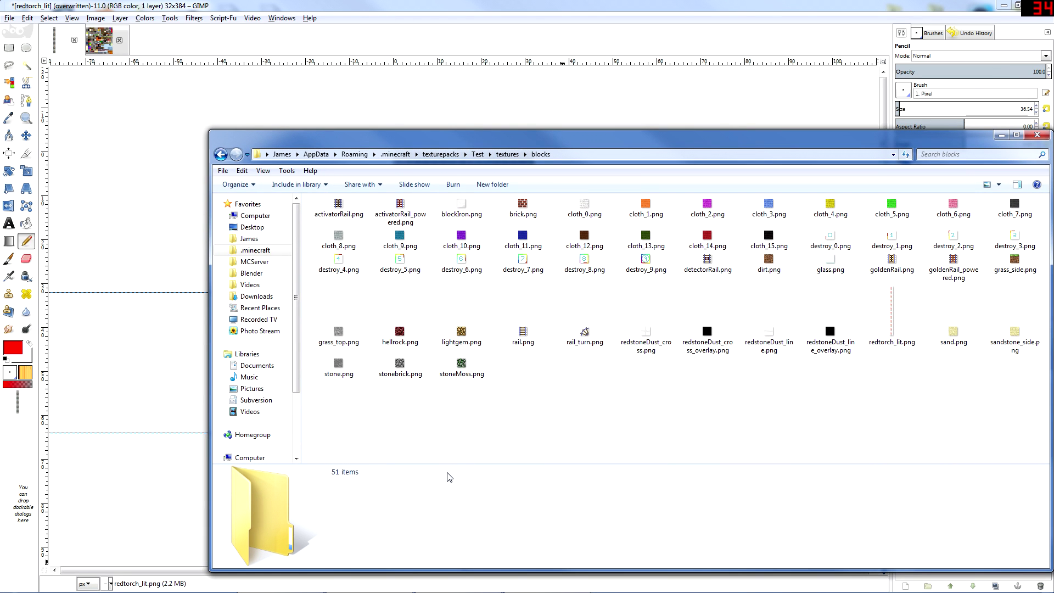
click(559, 107)
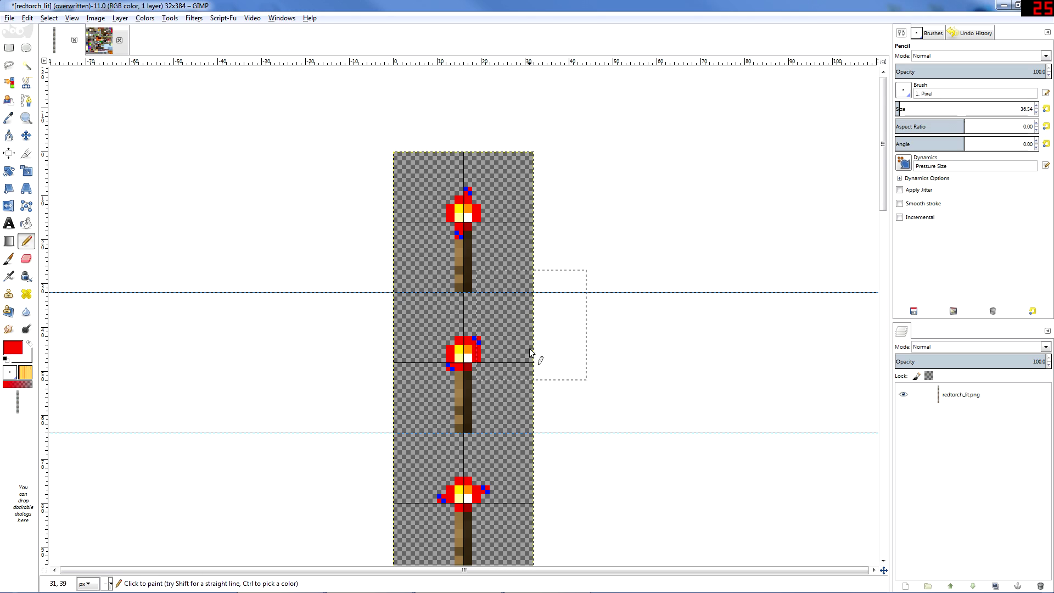
- Look through the animation frames stacked along the full height of the redtorch_lit image
scroll(591, 312, down, 1)
scroll(593, 312, down, 10)
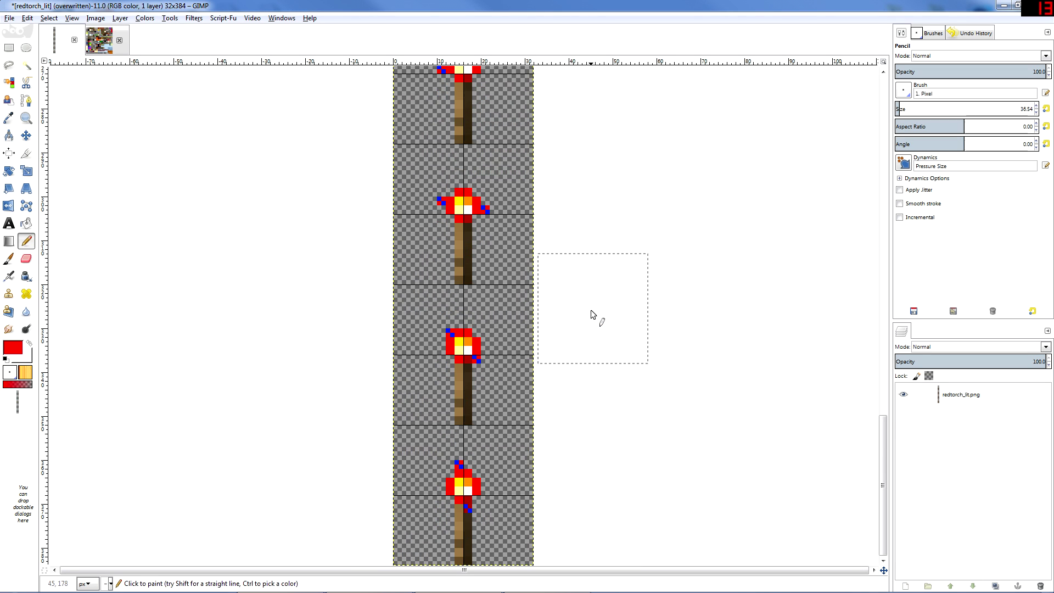
scroll(594, 320, up, 4)
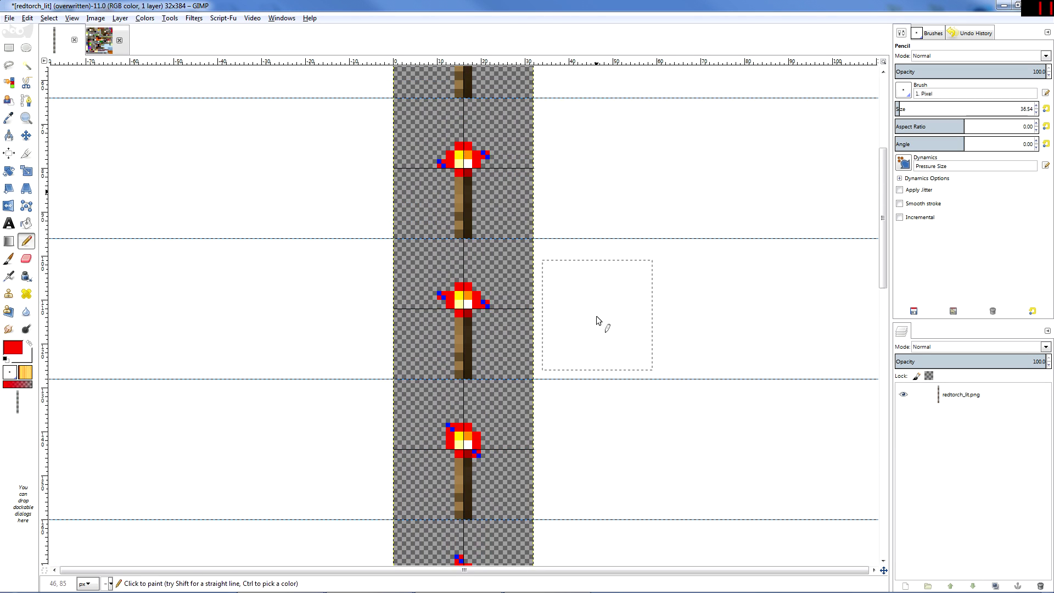
scroll(598, 319, up, 4)
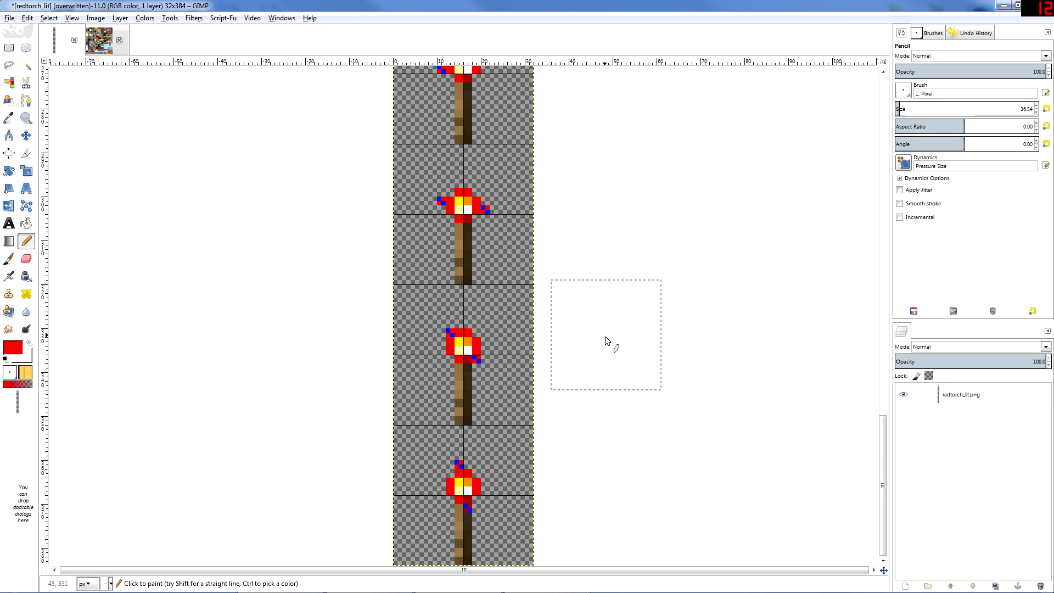
scroll(612, 389, up, 2)
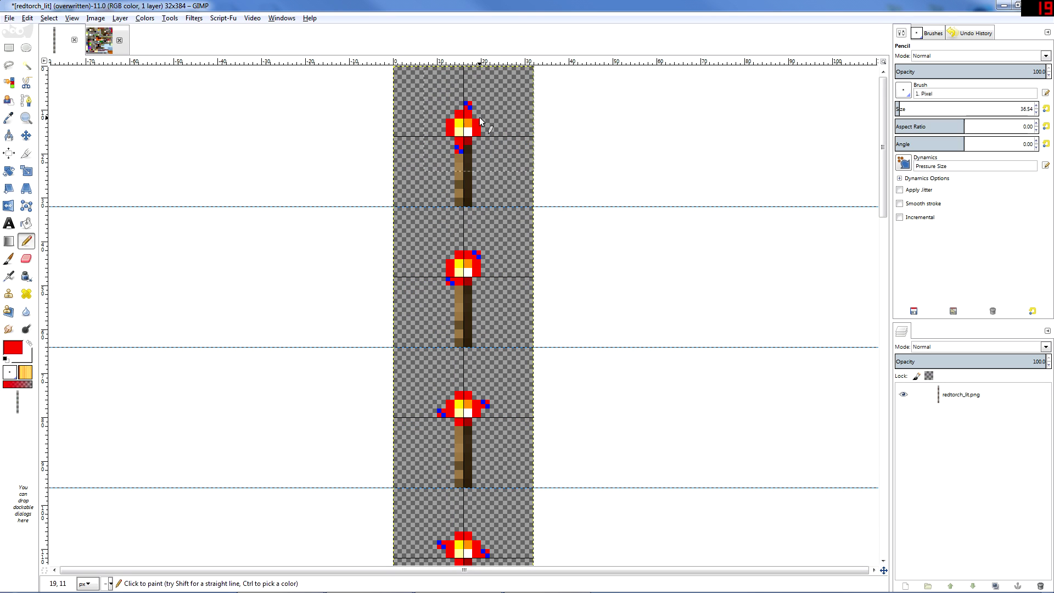
mouse_move(531, 584)
mouse_move(366, 587)
scroll(558, 387, down, 10)
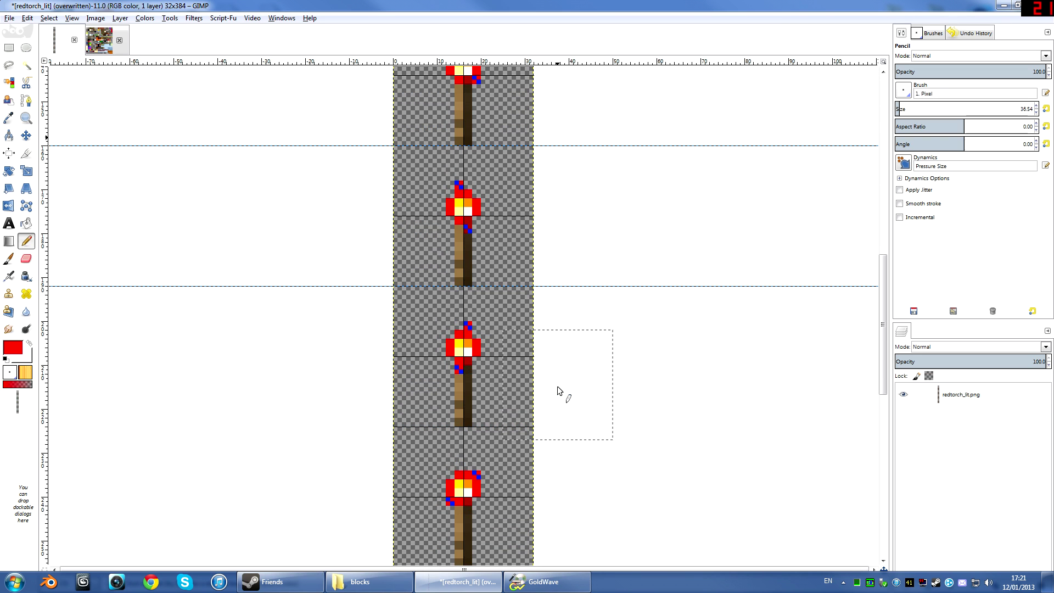
scroll(604, 478, up, 8)
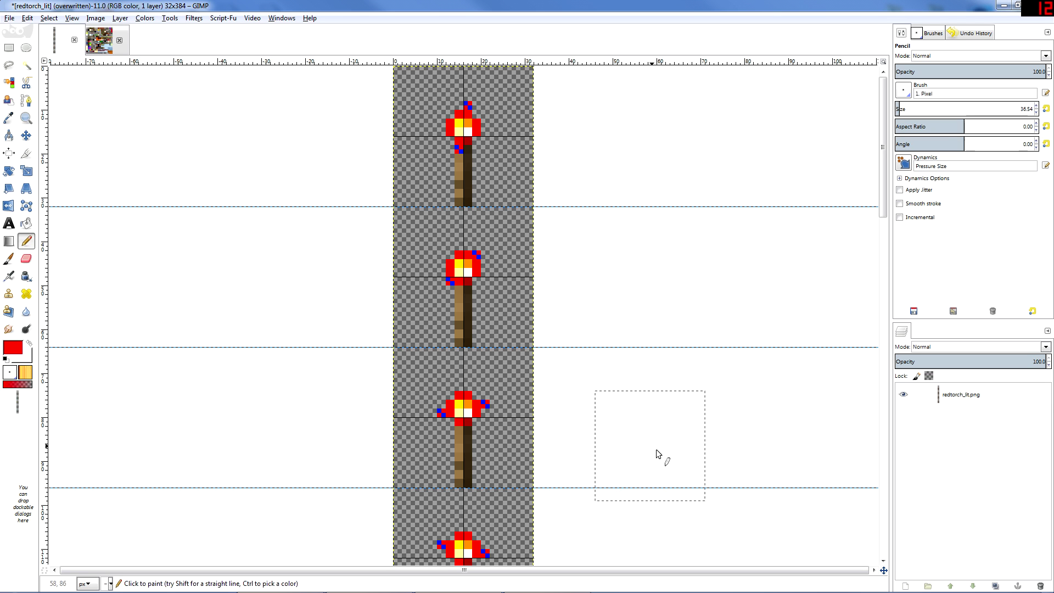
scroll(480, 281, down, 10)
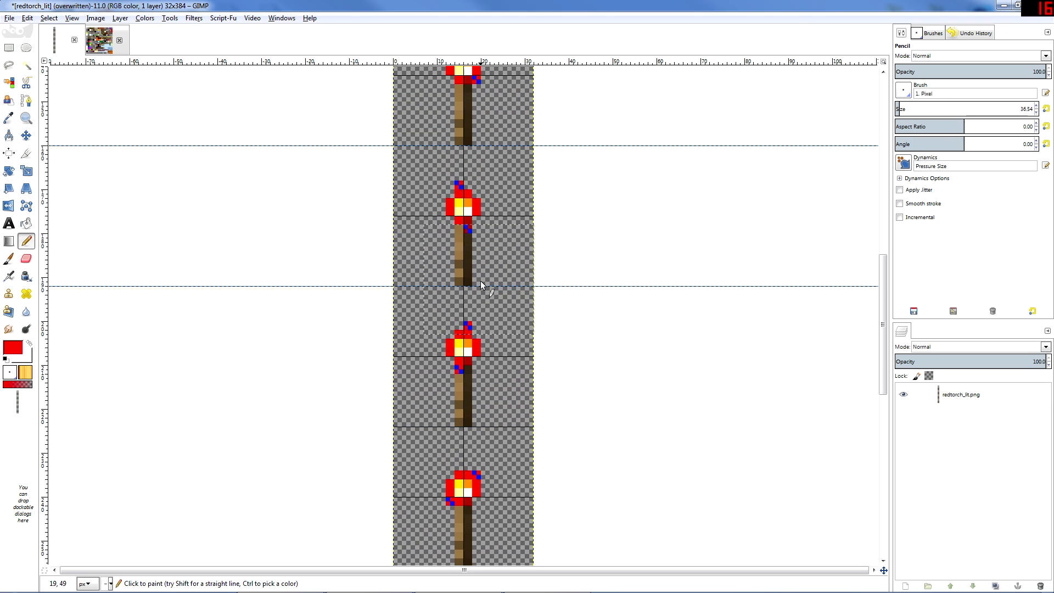
scroll(483, 299, up, 10)
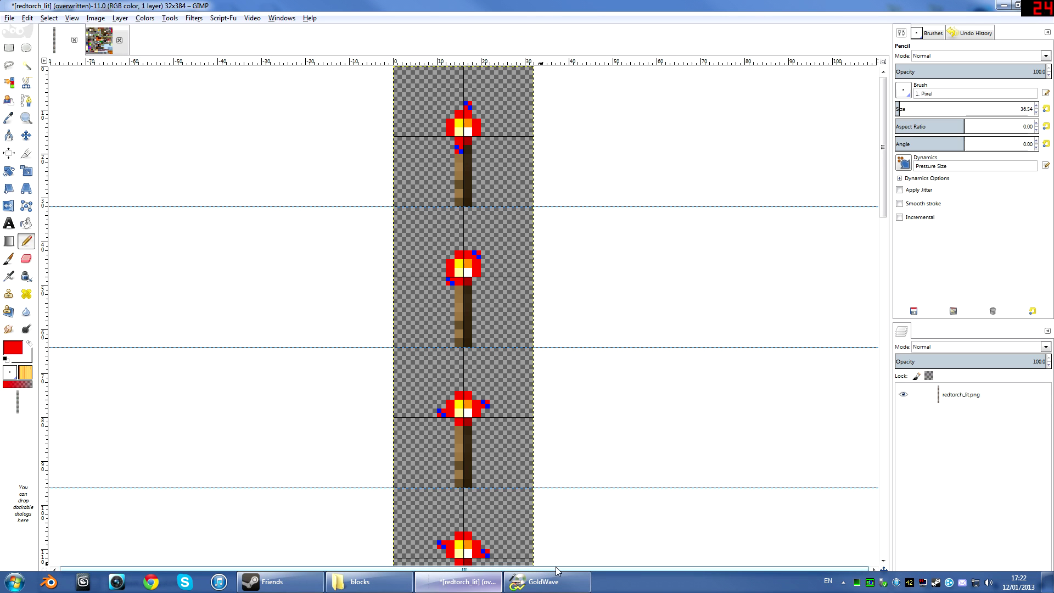
- Open stone.png from the Test pack's blocks folder as a new image in GIMP
click(357, 584)
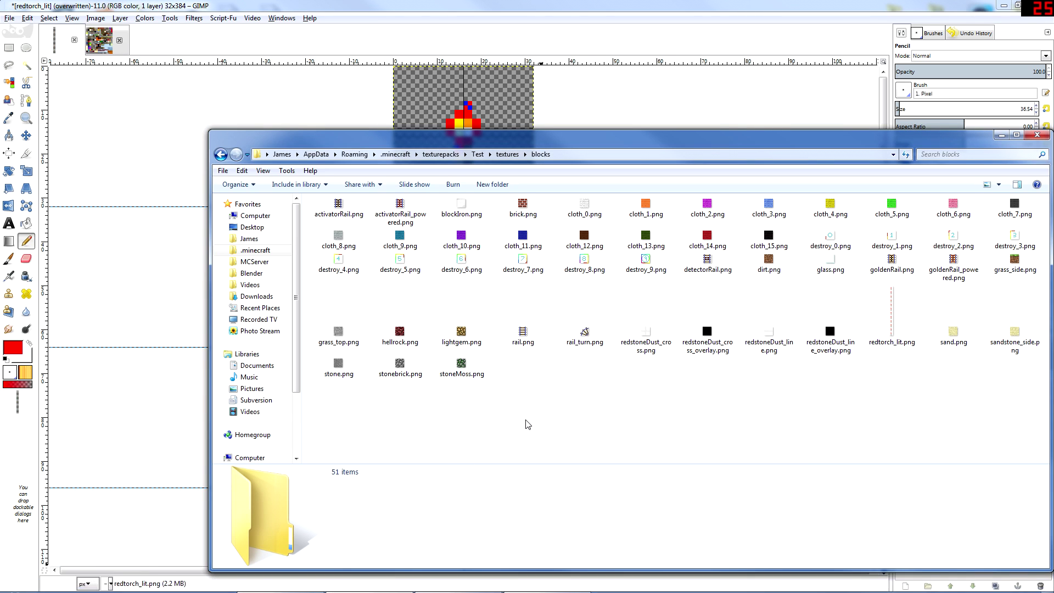
click(343, 376)
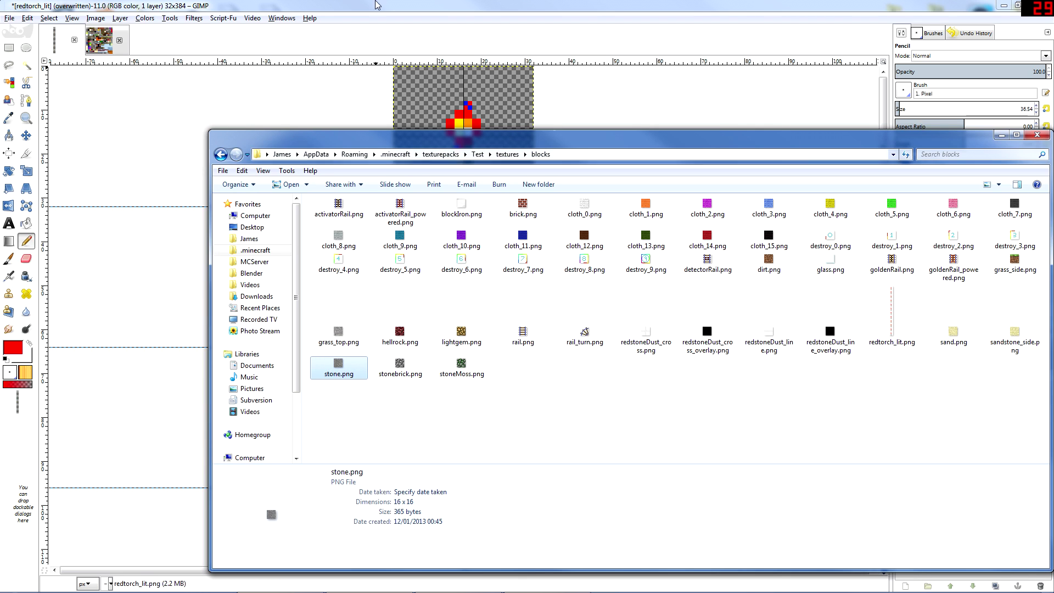
drag(346, 374, 25, 102)
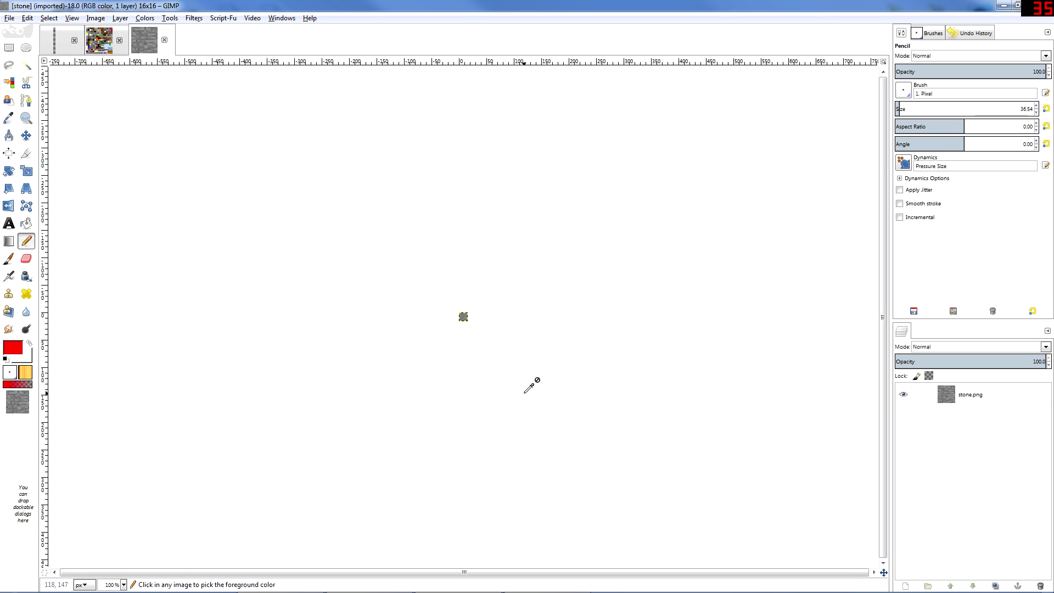
- Select the entire 16 × 16 px stone texture with Rectangle Select and copy it
scroll(530, 387, up, 9)
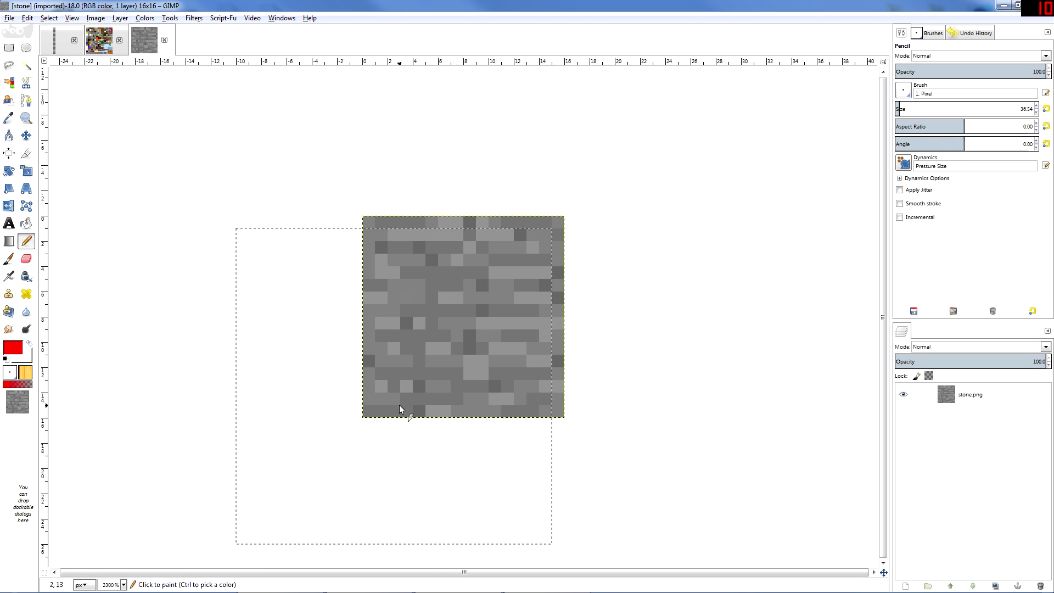
scroll(413, 334, down, 1)
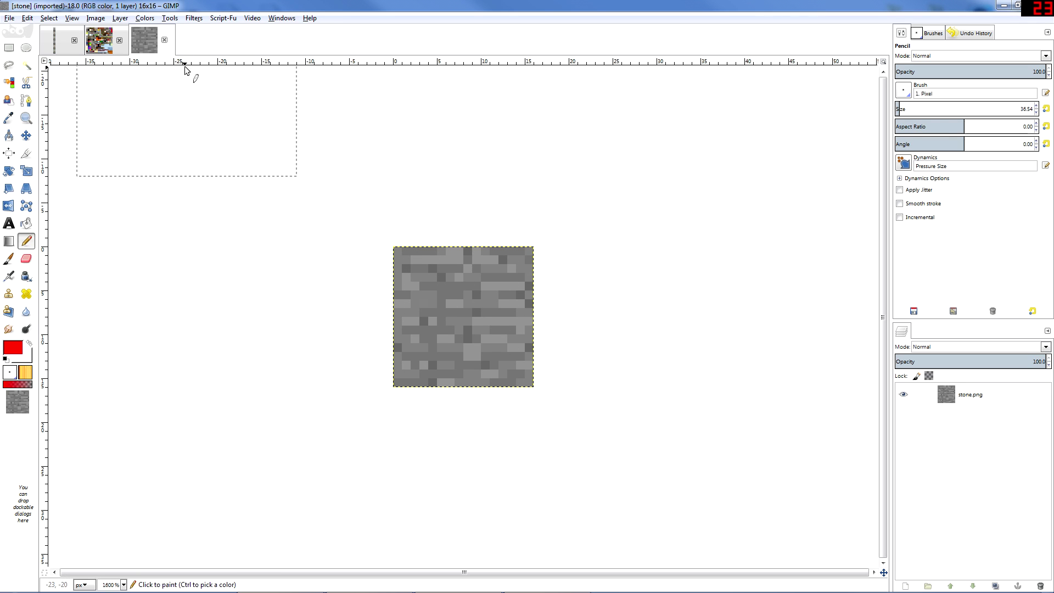
click(9, 47)
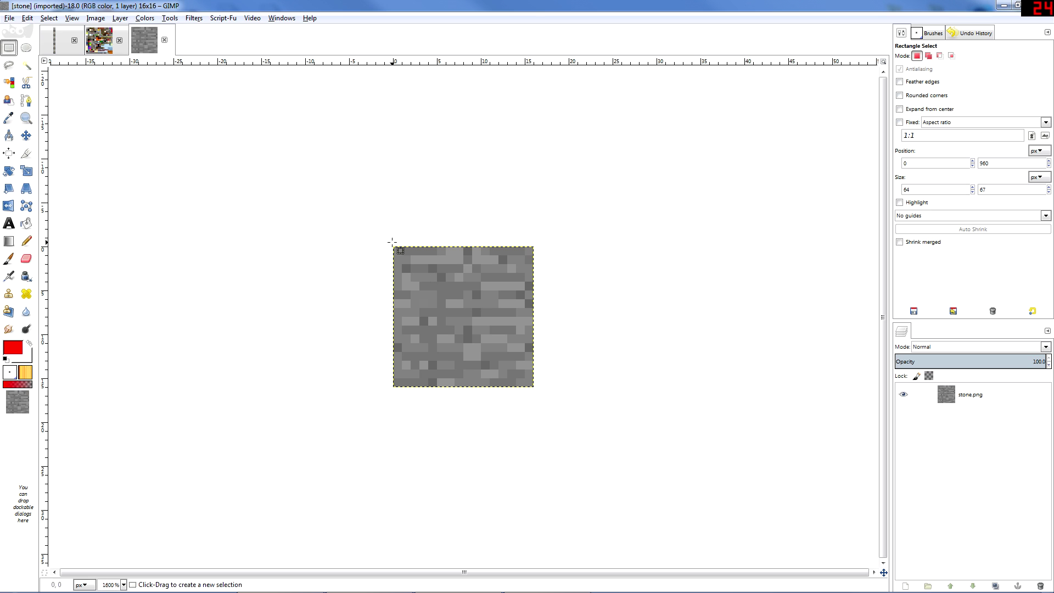
drag(393, 246, 531, 384)
key(ctrl+c)
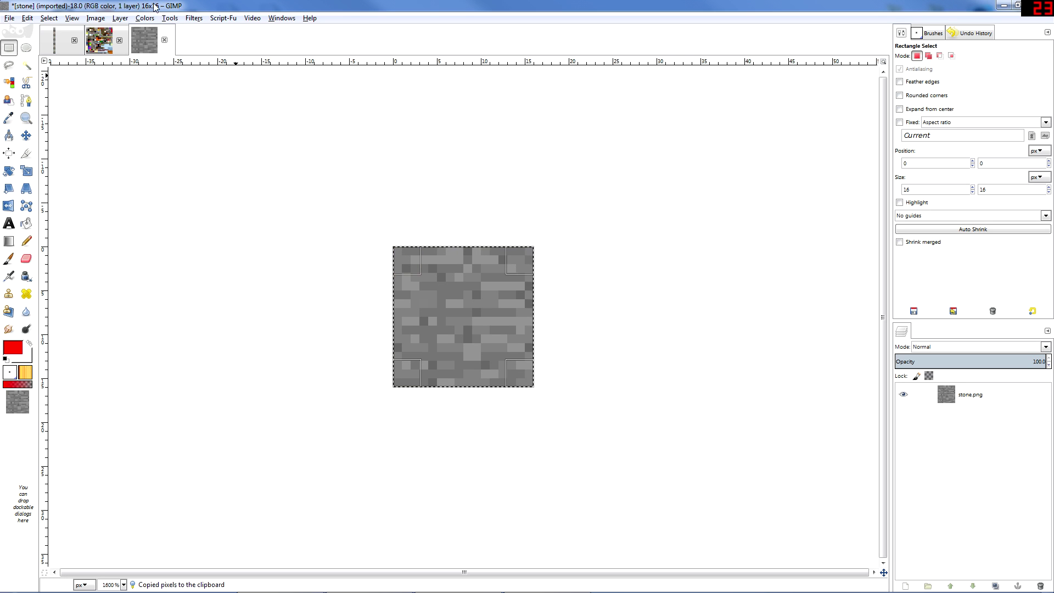
click(96, 19)
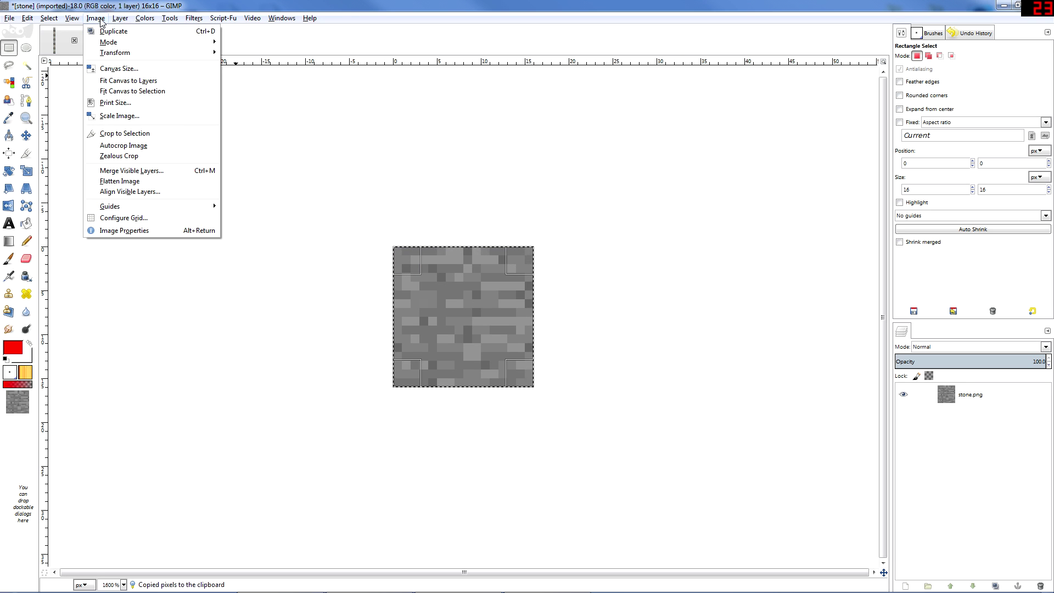
click(113, 116)
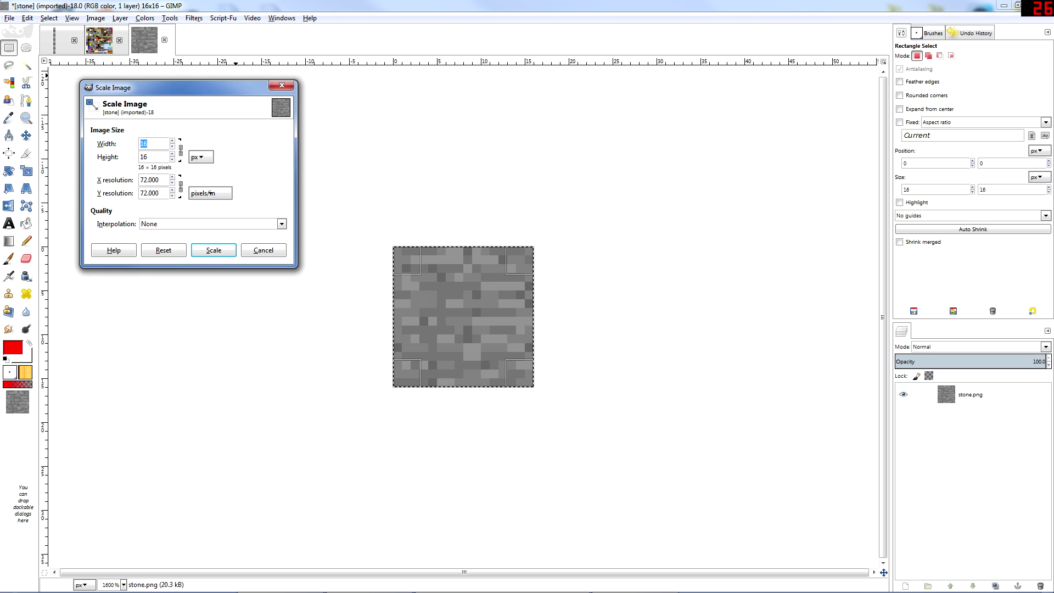
click(178, 225)
click(178, 224)
click(264, 250)
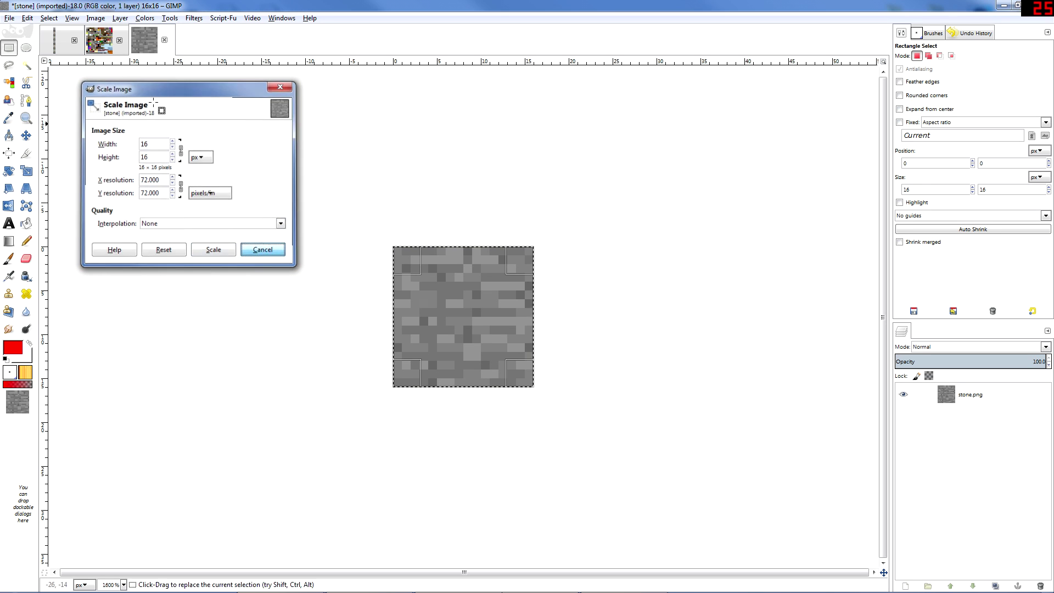
- Resize the stone image's canvas to 16 px wide and 64 px high, keeping the offset at 0 and layers unresized
click(89, 19)
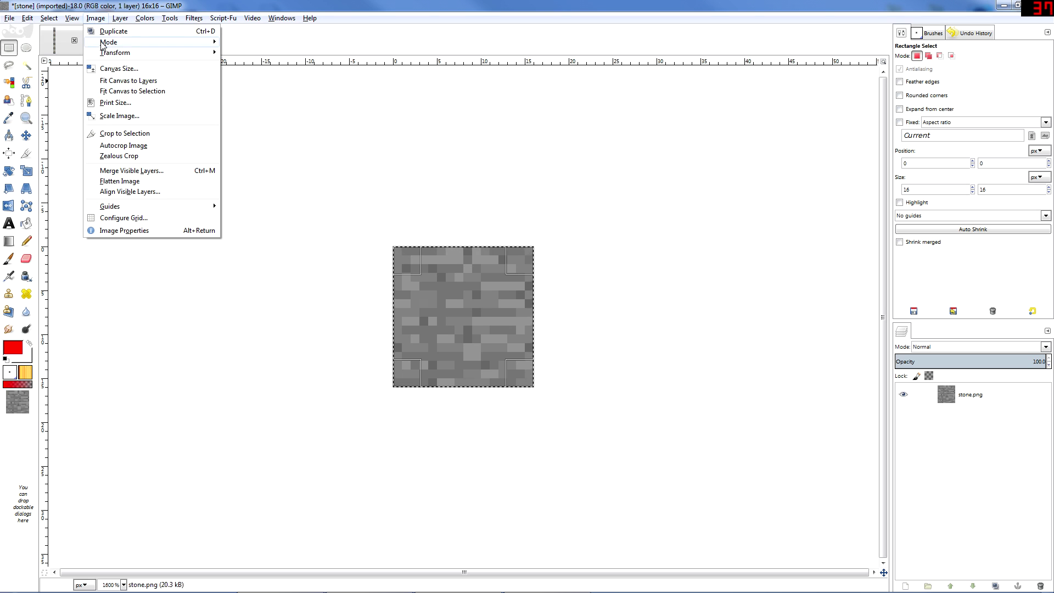
click(118, 69)
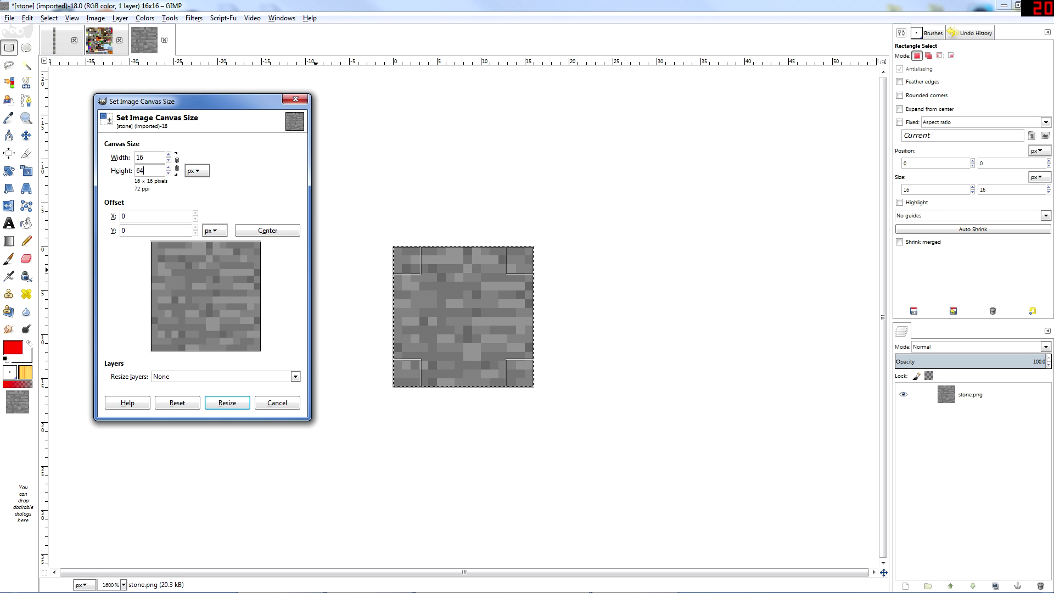
click(152, 157)
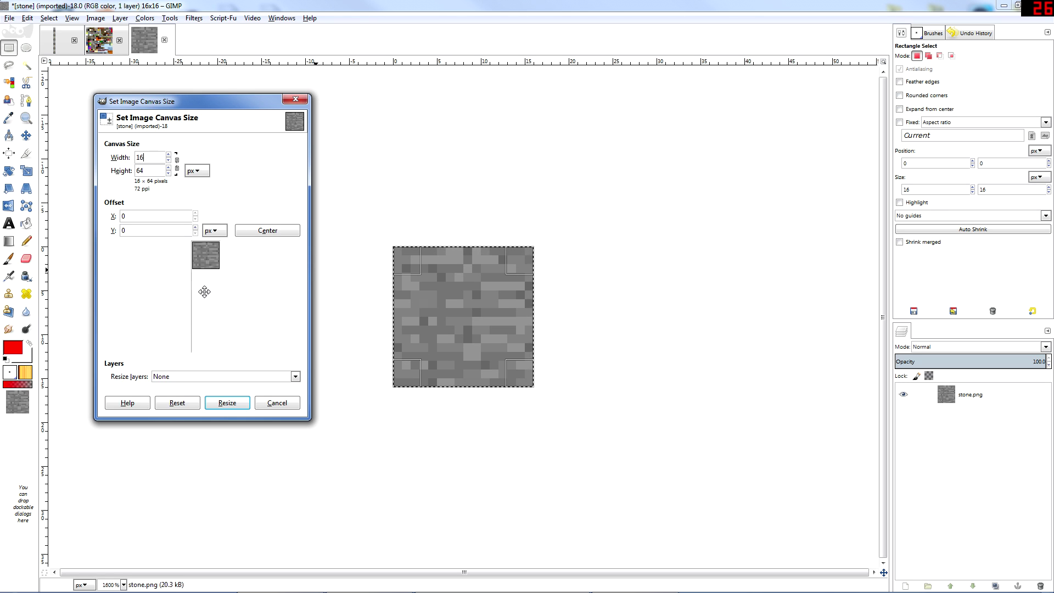
click(227, 403)
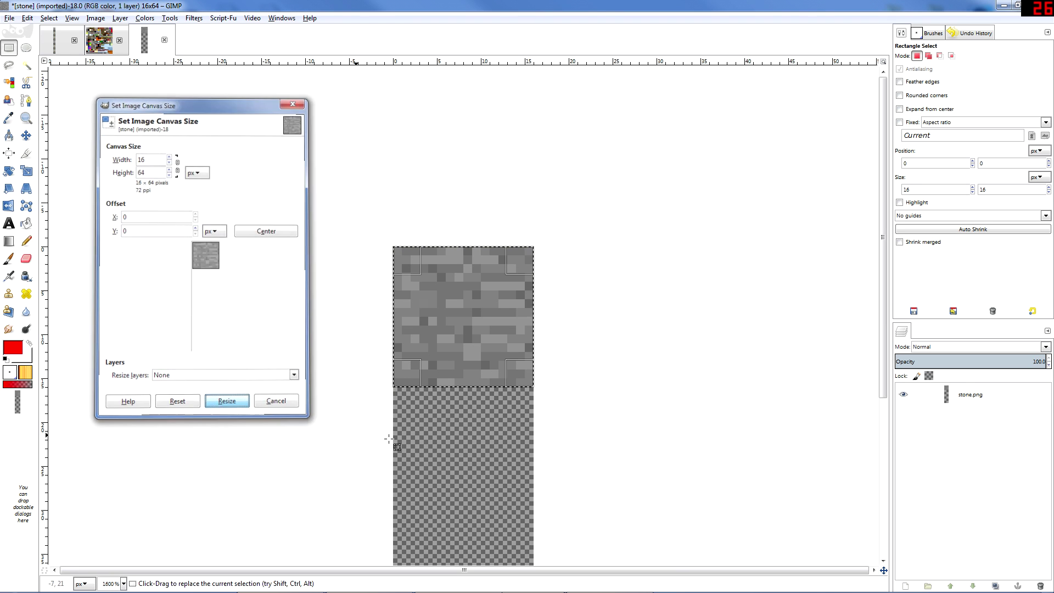
- Place a horizontal guide along the lower edge of the stone texture, at 16 px
scroll(690, 382, down, 5)
scroll(668, 353, up, 3)
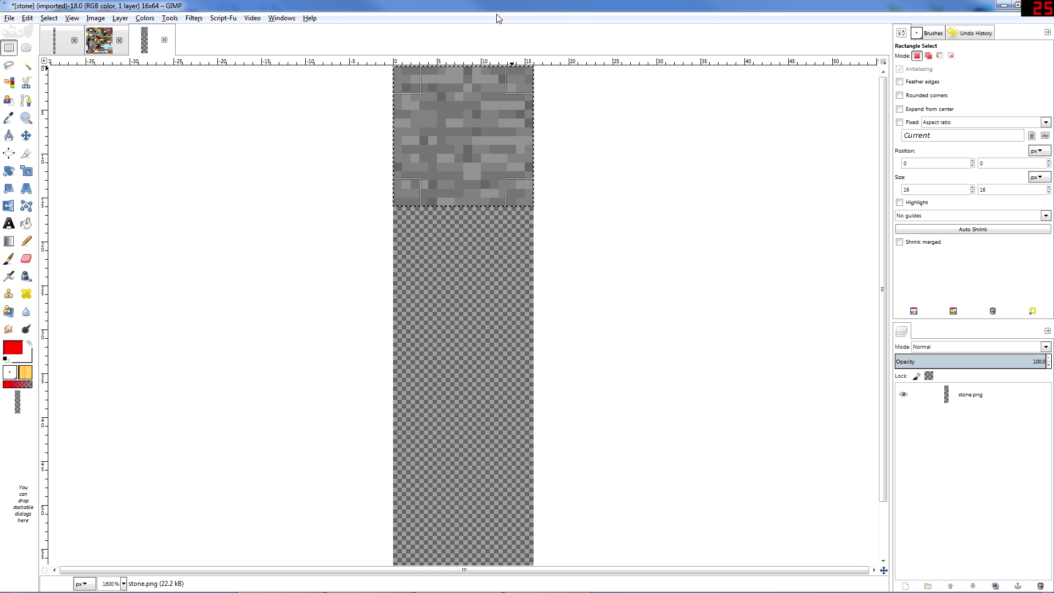
drag(485, 61, 485, 206)
key(ctrl+c)
key(ctrl+v)
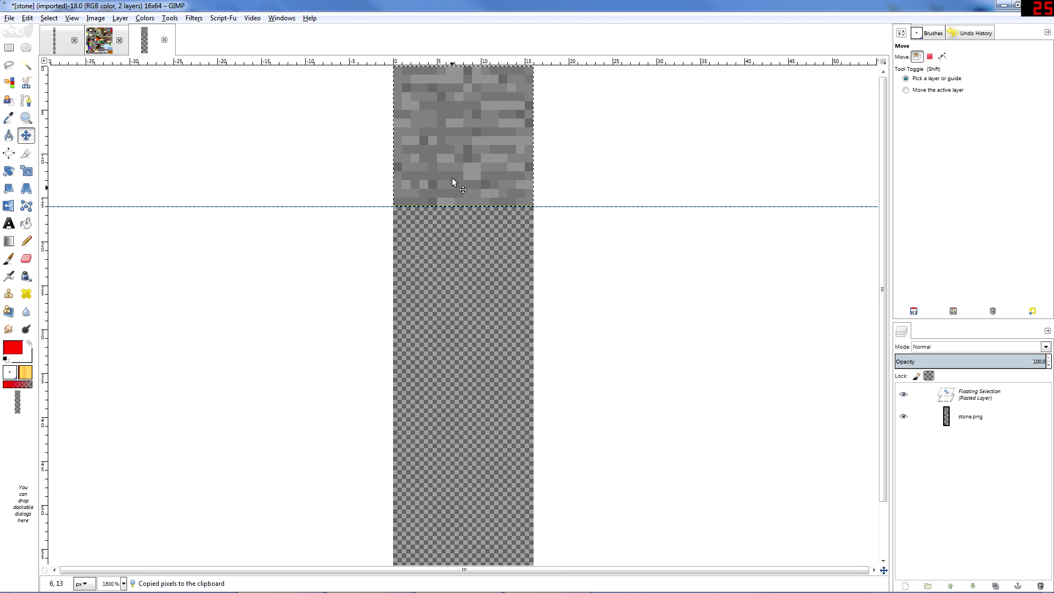
drag(454, 148, 454, 273)
click(959, 397)
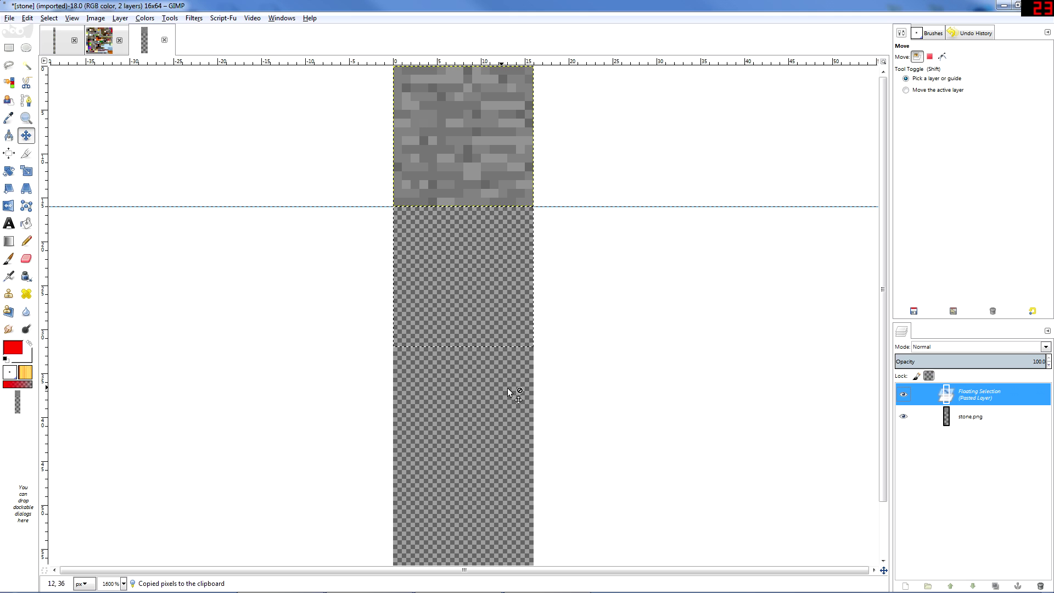
right_click(945, 400)
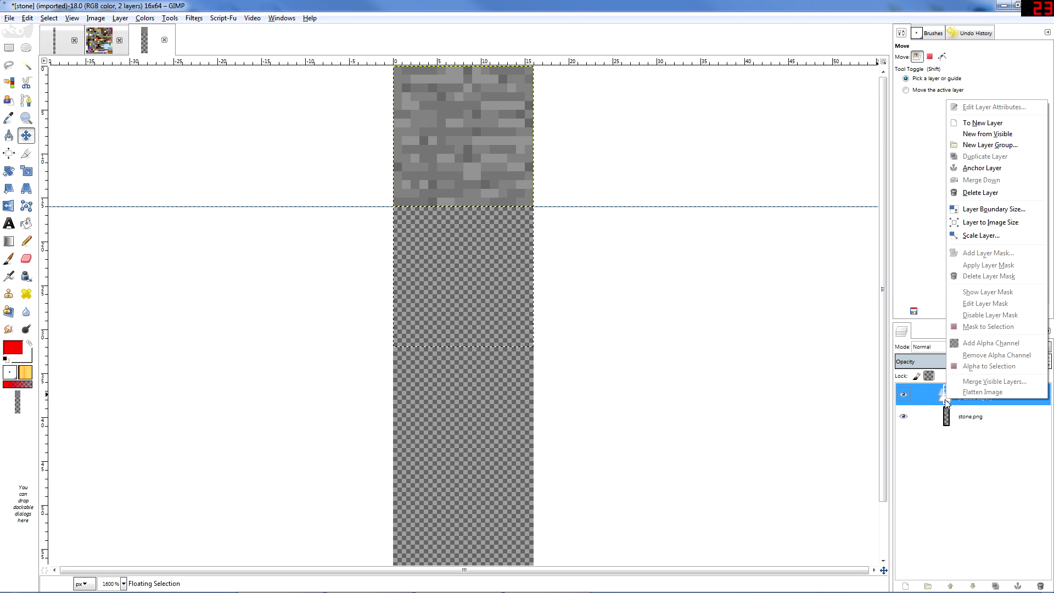
click(992, 196)
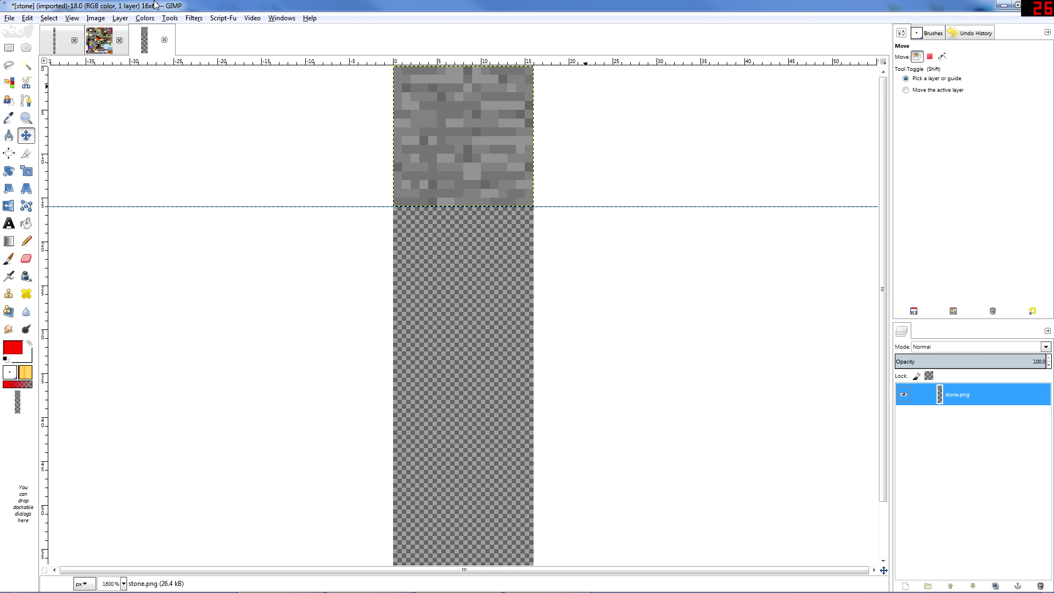
- Expand the stone.png layer to match the full image size
click(145, 18)
mouse_move(120, 18)
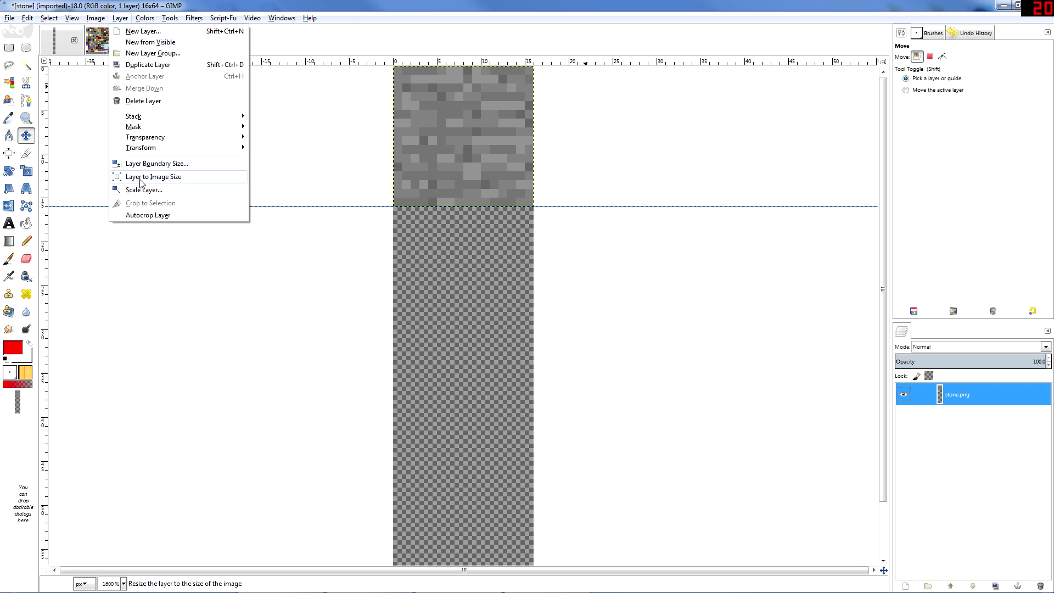
click(141, 178)
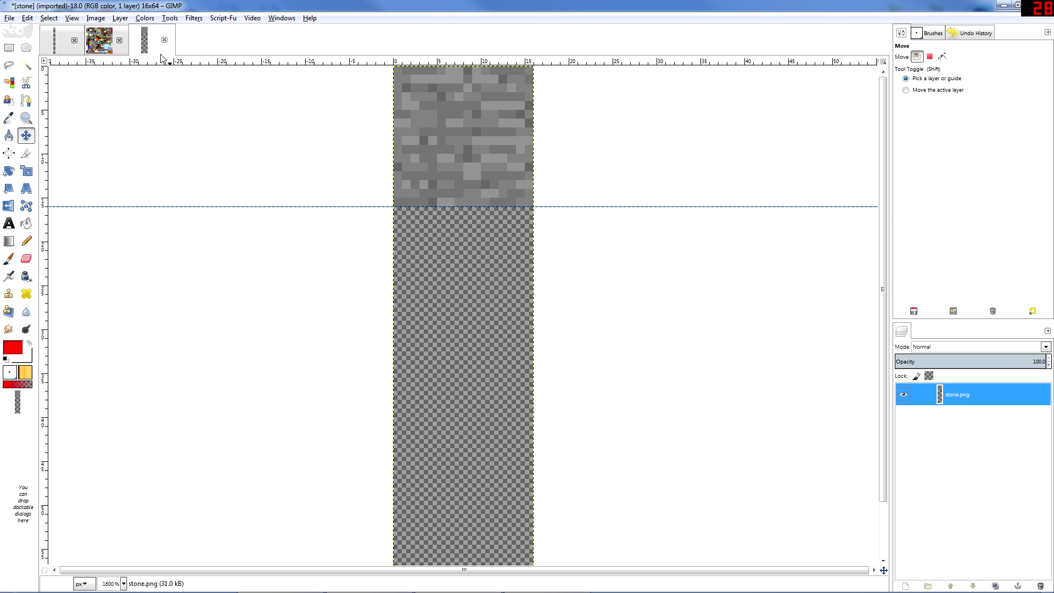
- Paste the stone texture directly below the first frame, add a guide along the copy's lower edge, and anchor the copy
key(ctrl+v)
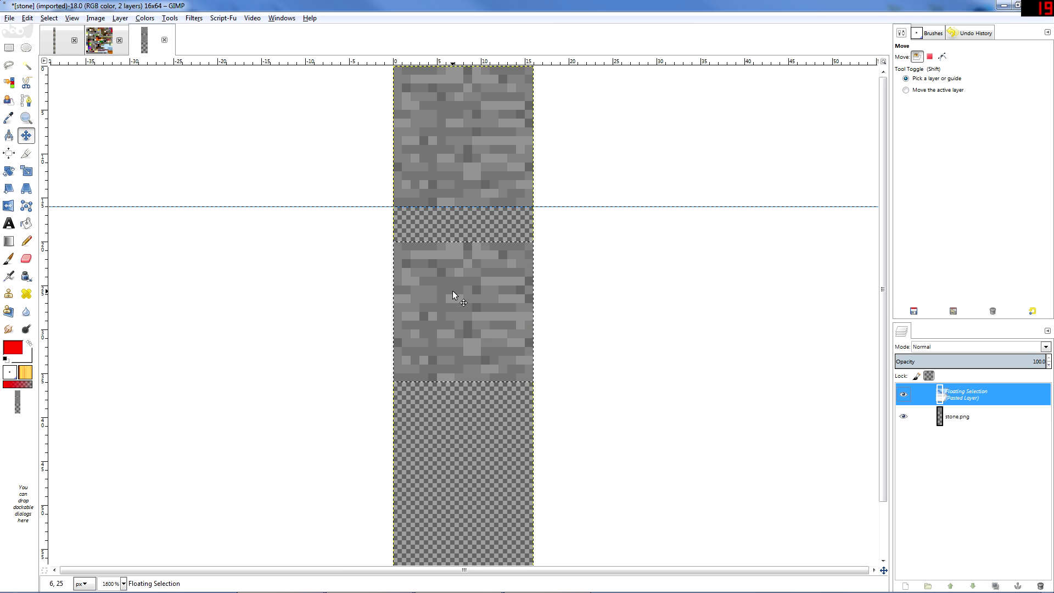
drag(452, 291, 450, 252)
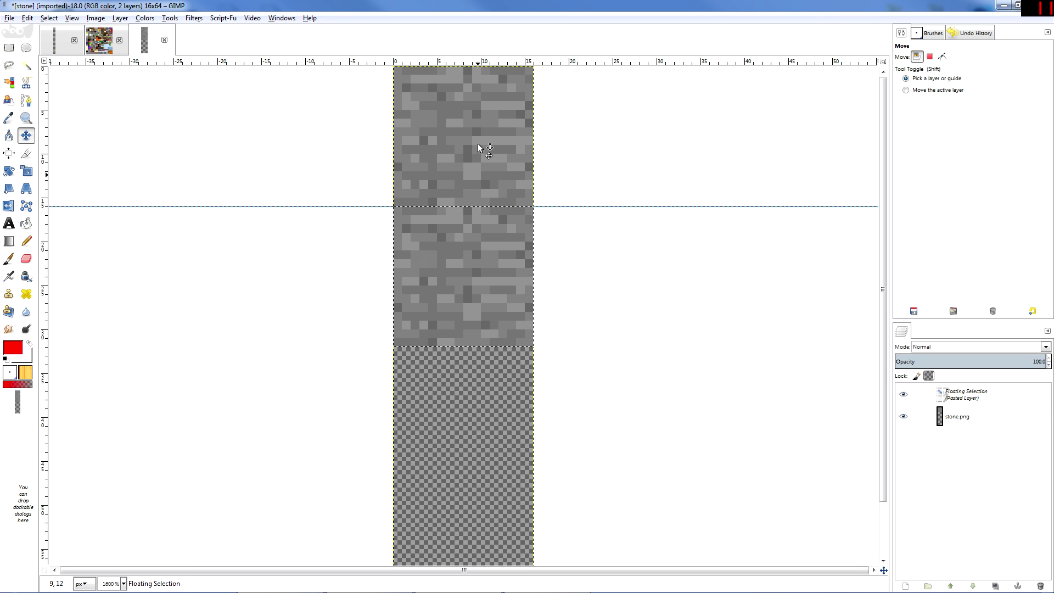
drag(465, 62, 489, 348)
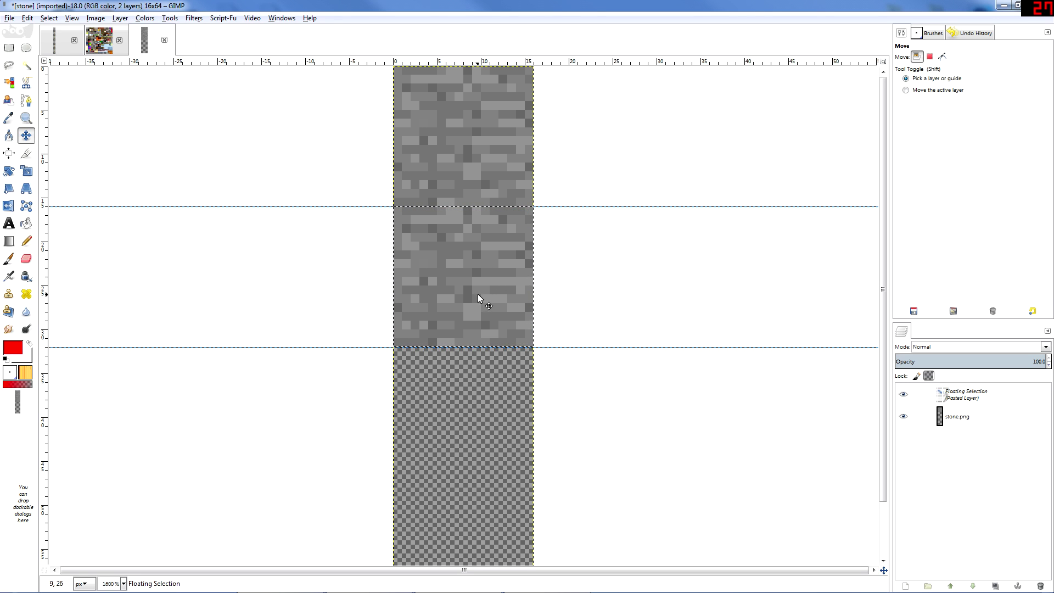
right_click(965, 403)
click(885, 170)
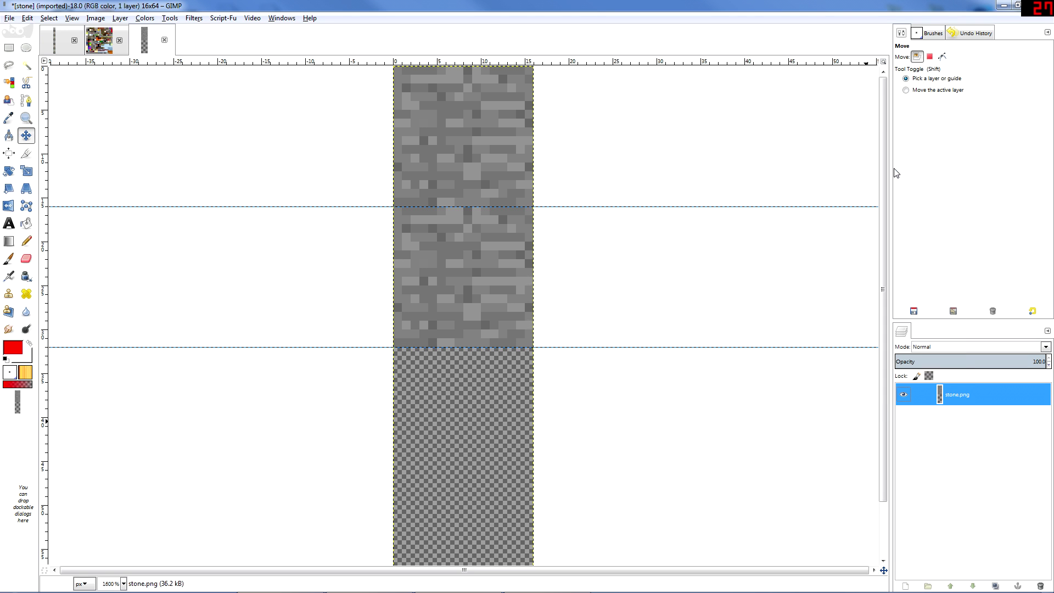
- Paste another stone texture directly below the second frame as the third frame and anchor it
scroll(489, 386, down, 2)
key(ctrl+v)
drag(458, 262, 456, 305)
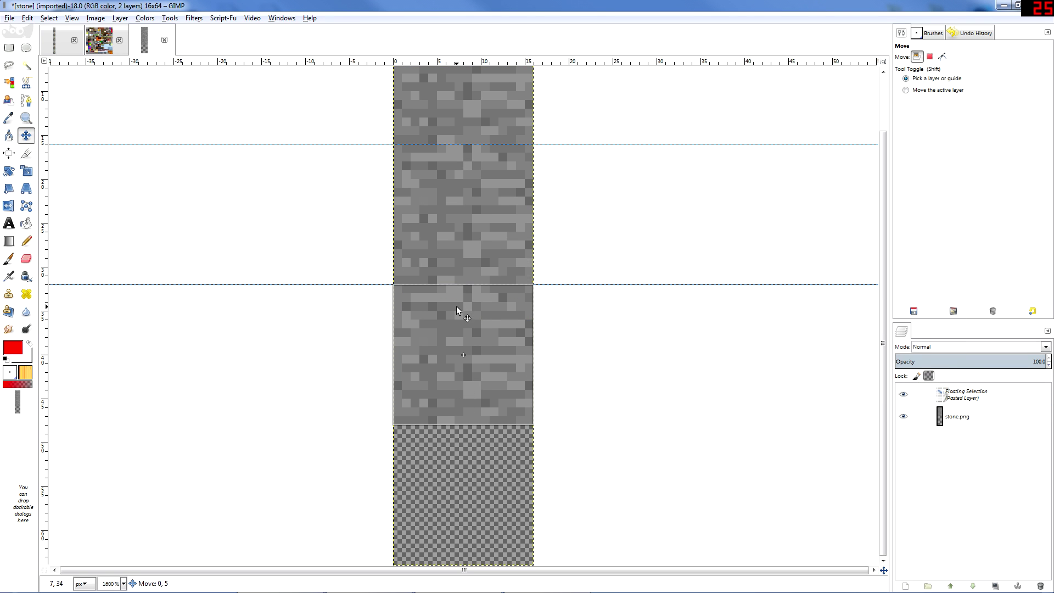
right_click(955, 401)
click(887, 162)
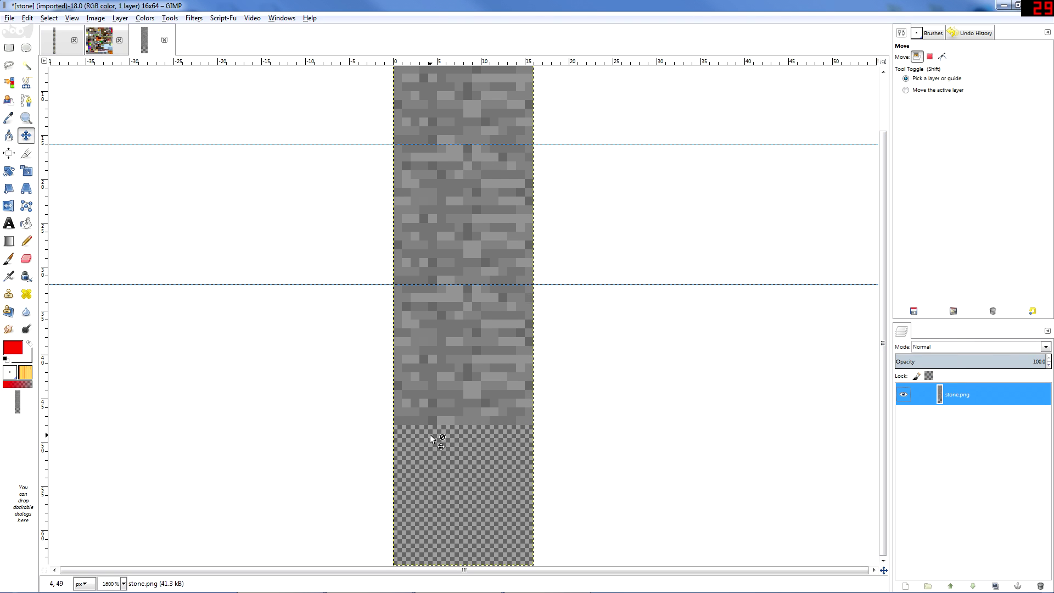
- Paste the stone texture into the empty fourth frame, add a guide between the third and fourth frames, and anchor the copy
key(ctrl+v)
drag(453, 331, 457, 499)
drag(464, 62, 447, 423)
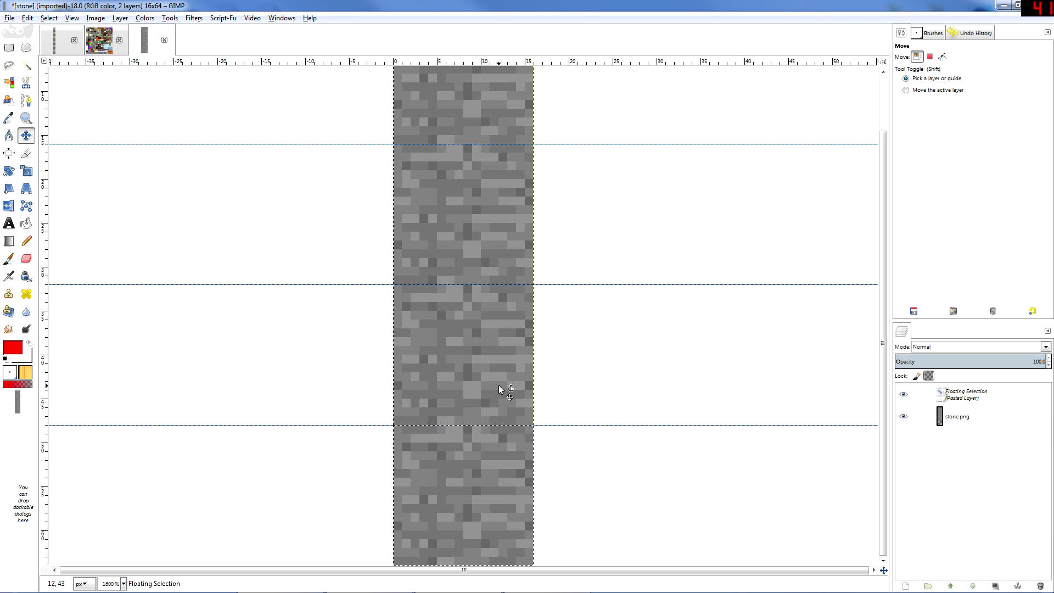
click(480, 355)
scroll(519, 393, up, 2)
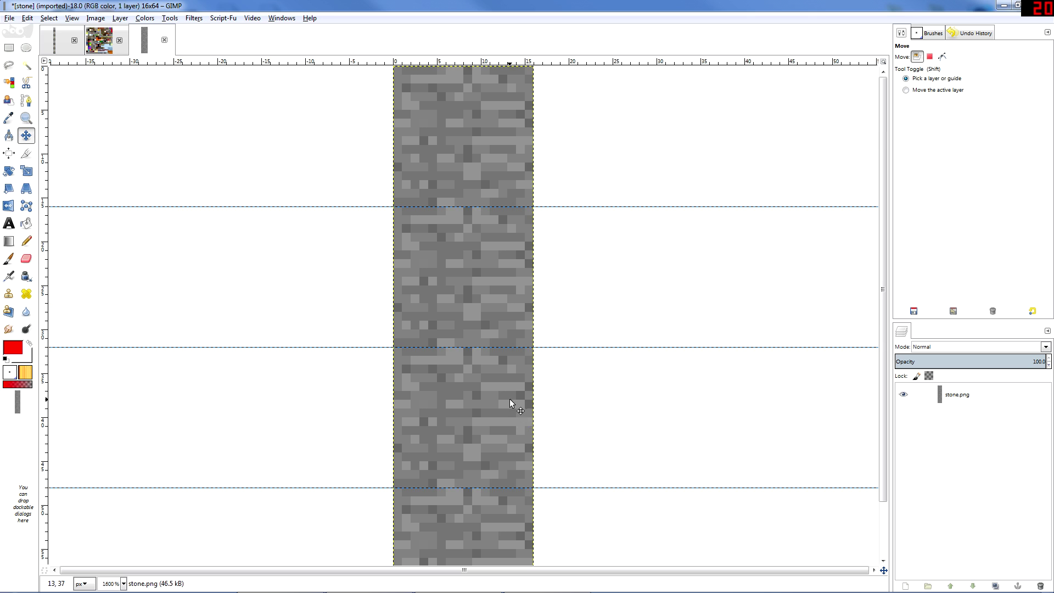
- With the Pencil at size 1, draw a red horizontal line about 11 px long across the upper part of the second frame
scroll(509, 399, down, 2)
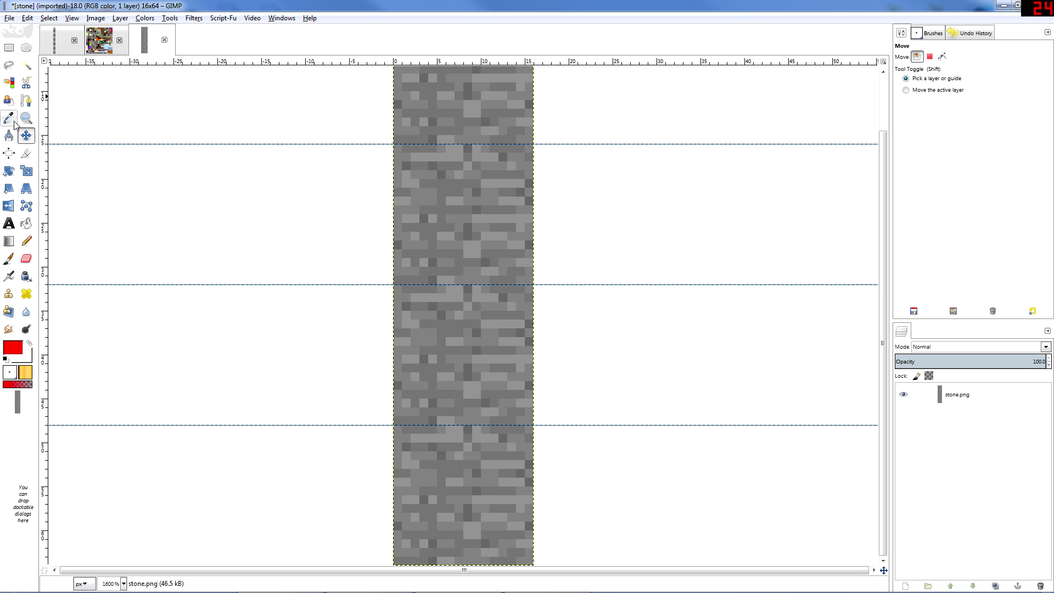
click(26, 240)
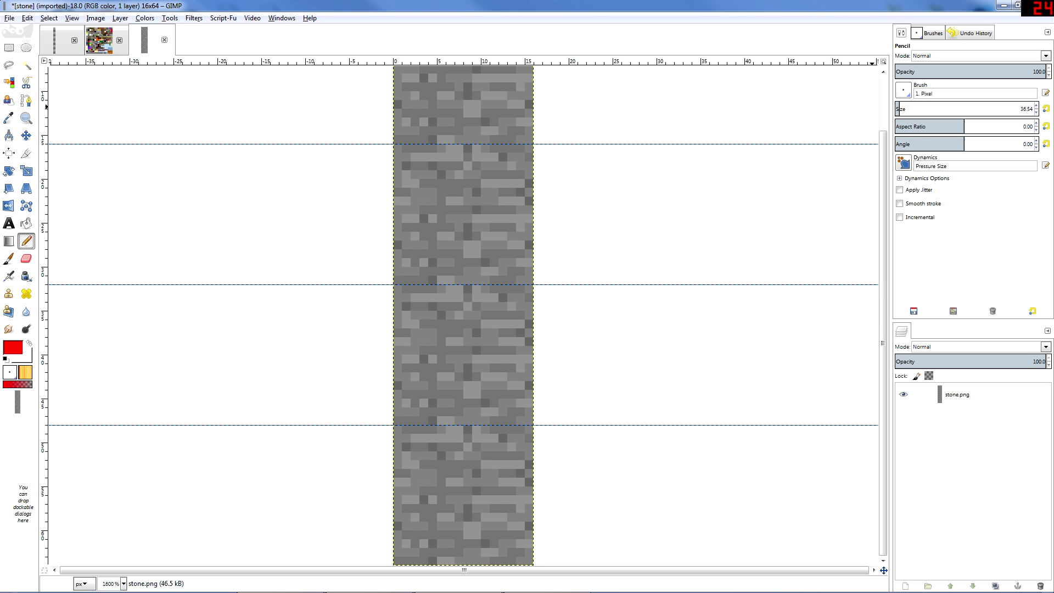
drag(908, 108, 887, 107)
scroll(430, 146, up, 3)
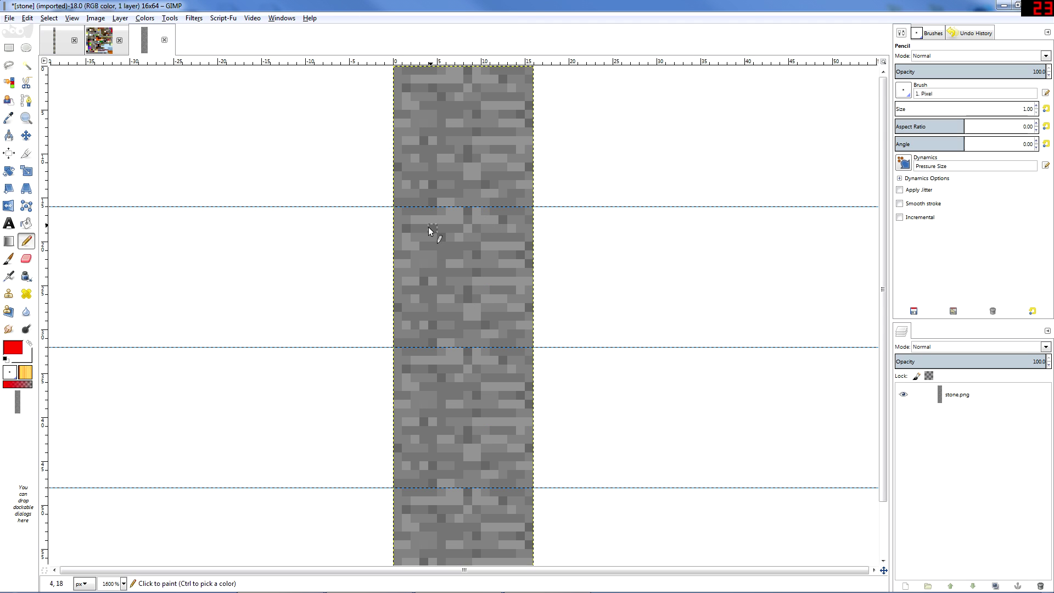
drag(426, 238, 513, 238)
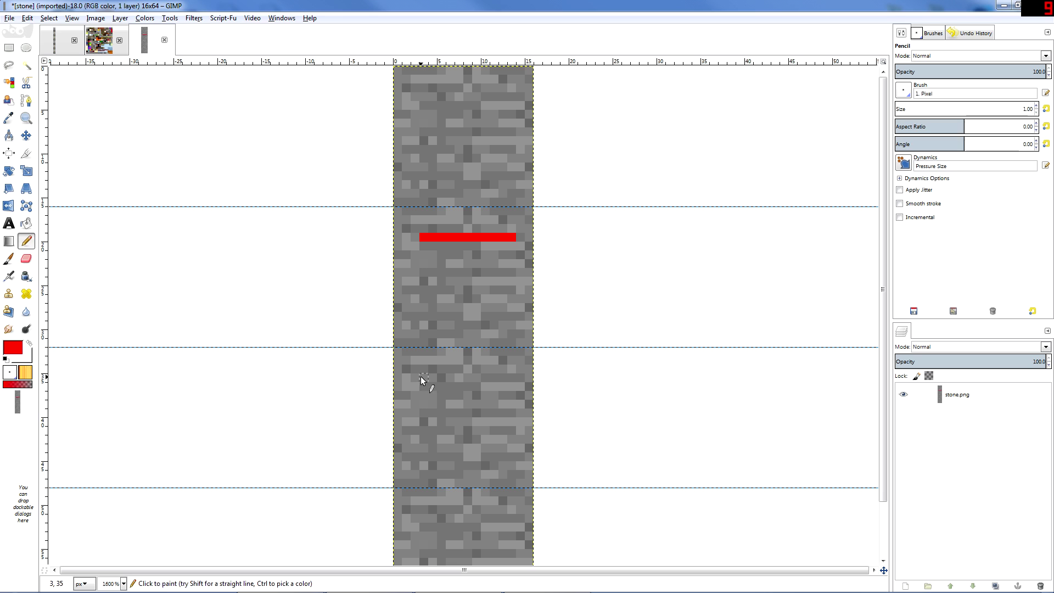
- Draw a red line across the top and down the right side of the third frame, and a red horizontal line across the fourth frame's upper part
drag(424, 378, 506, 378)
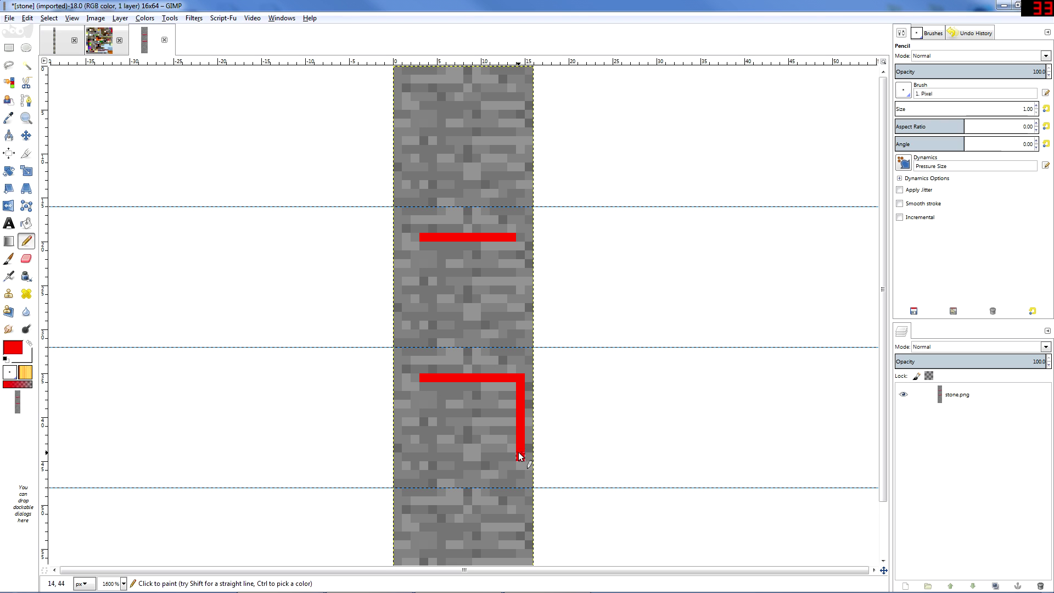
scroll(483, 432, down, 2)
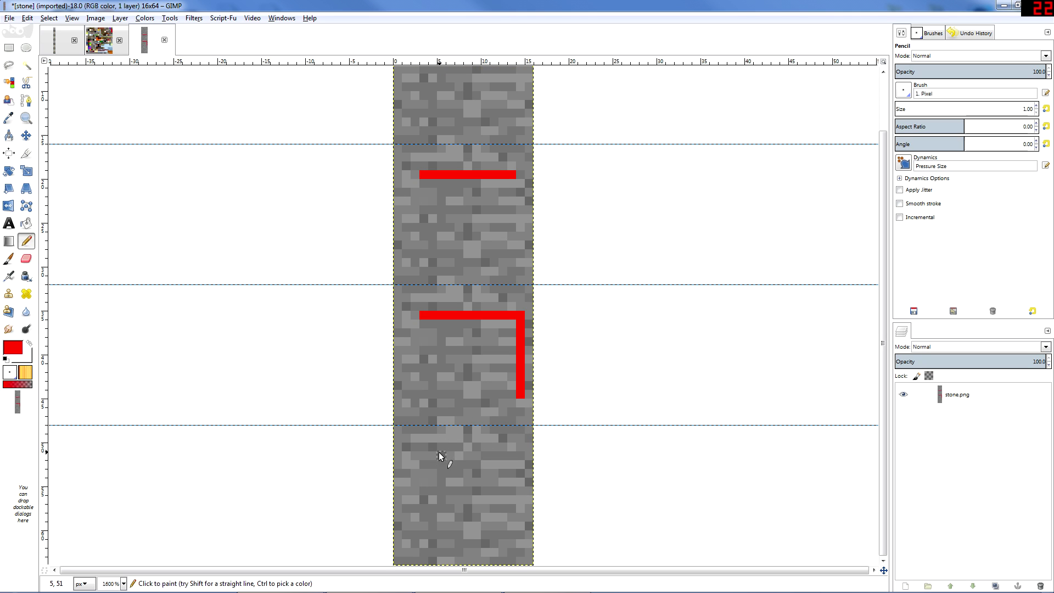
drag(423, 454, 523, 455)
scroll(643, 450, down, 2)
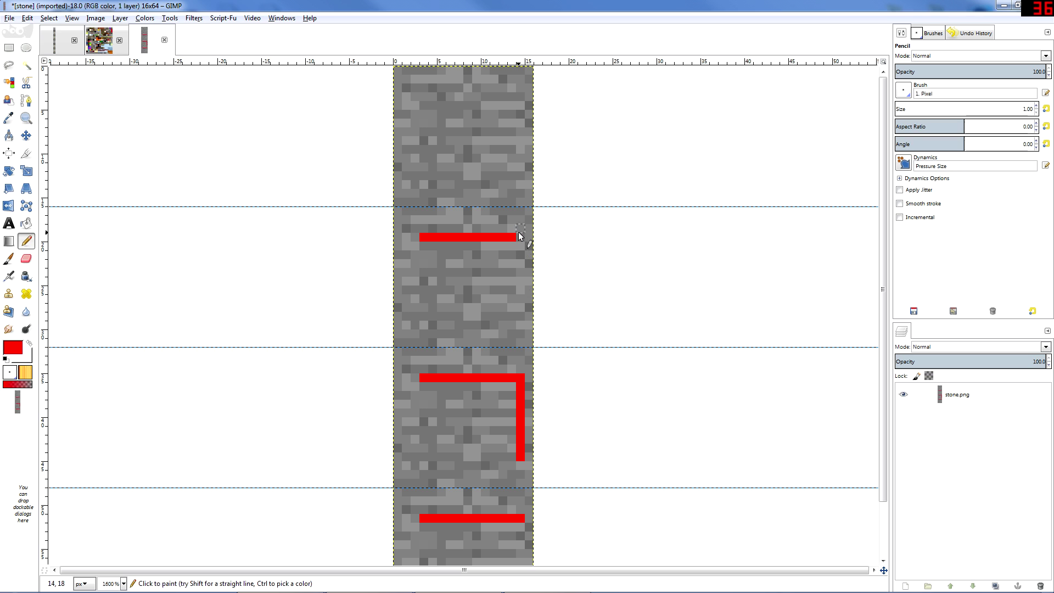
- Check the frames along the strip and export the edited image over the original stone.png
scroll(609, 340, down, 2)
scroll(649, 407, up, 2)
scroll(419, 523, down, 2)
scroll(593, 442, up, 2)
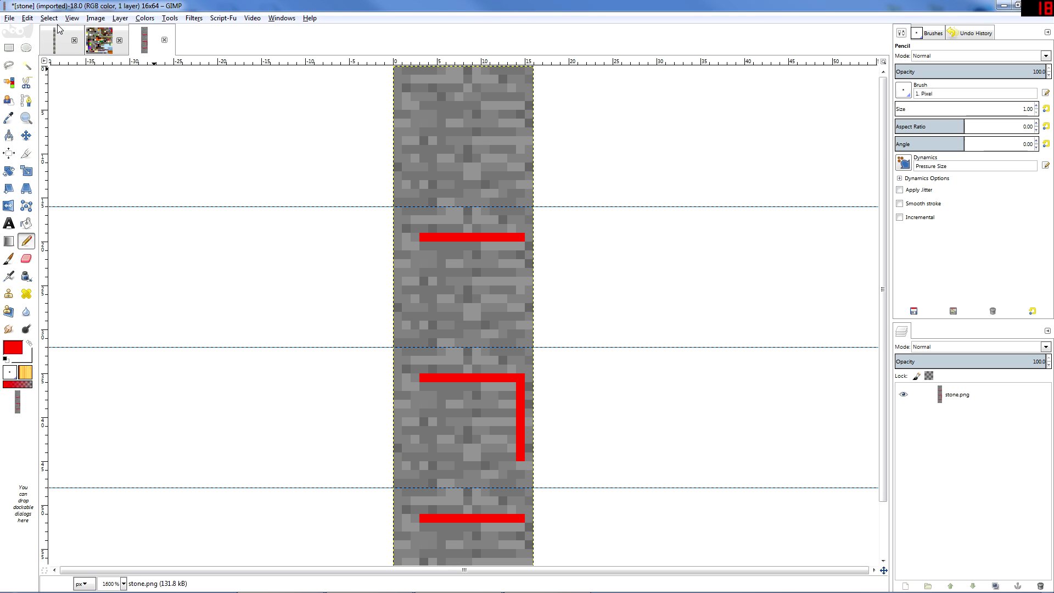
scroll(454, 208, down, 2)
scroll(463, 213, up, 2)
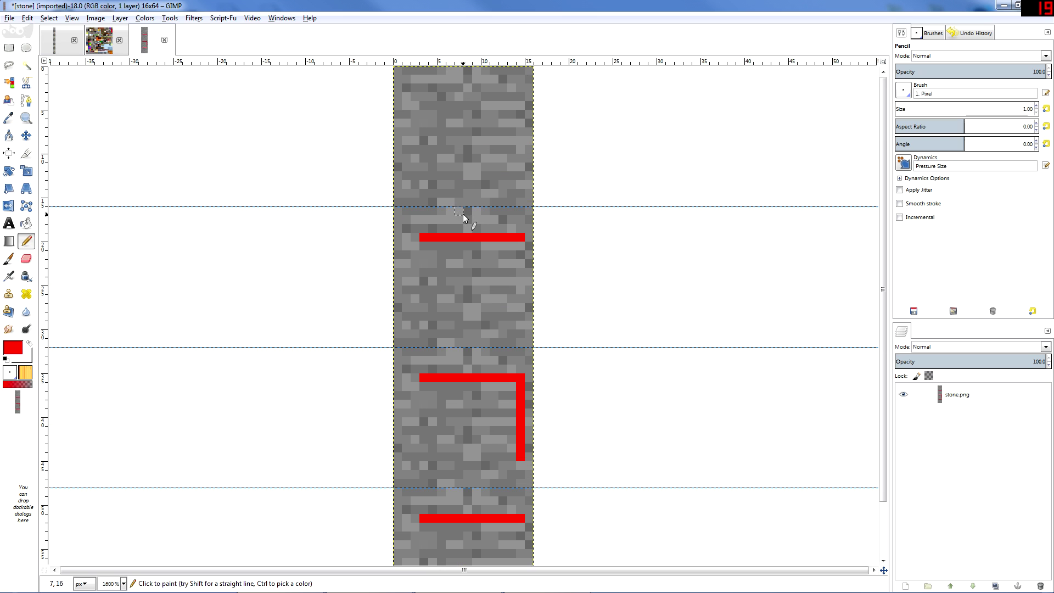
click(8, 19)
click(28, 157)
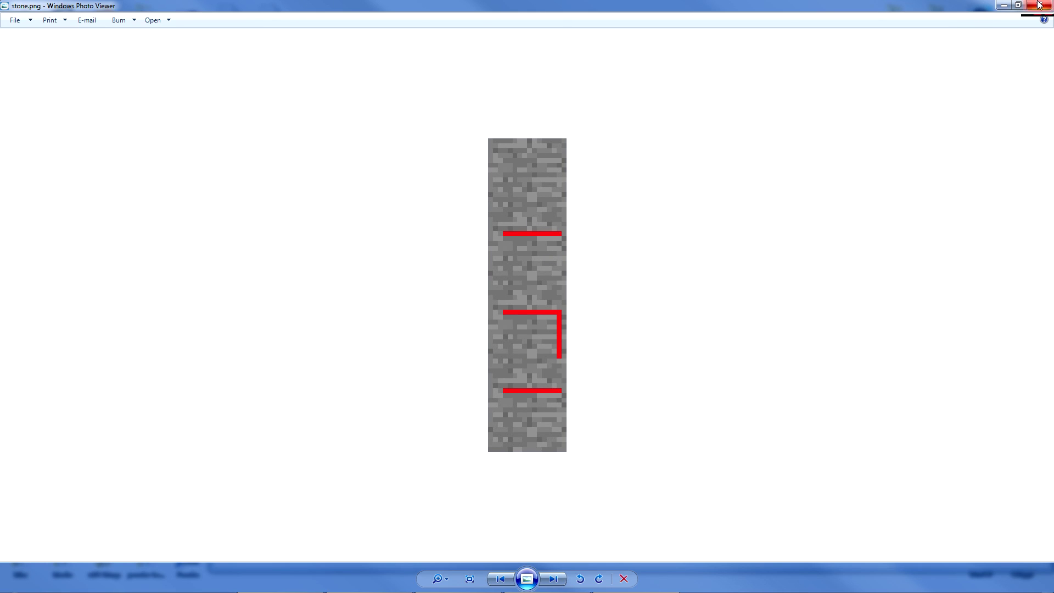
- Close the stone.png preview, launch Minecraft with the saved login, and skip the offered update
click(1038, 5)
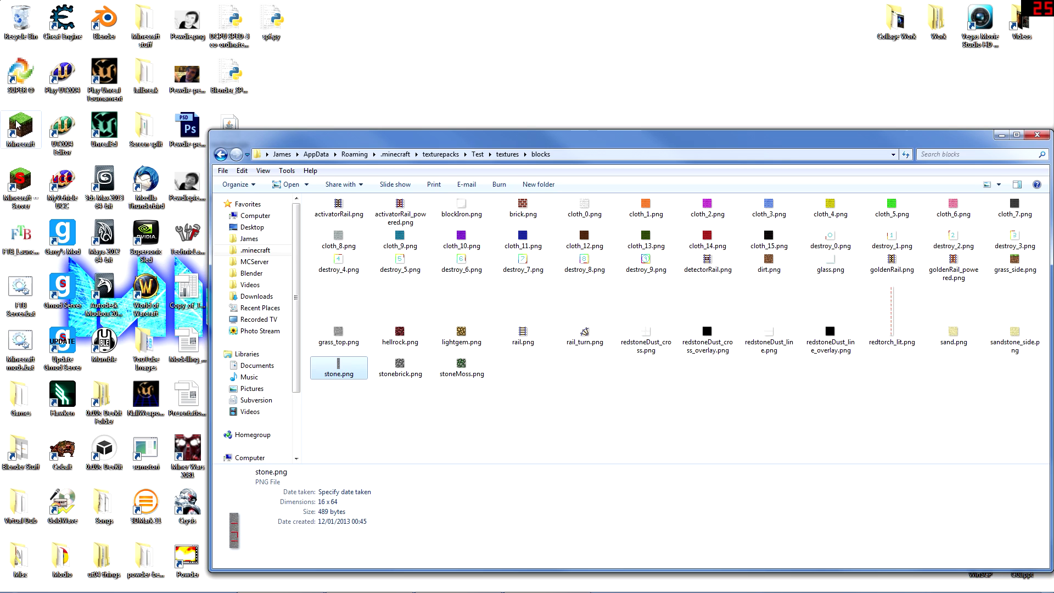
double_click(20, 128)
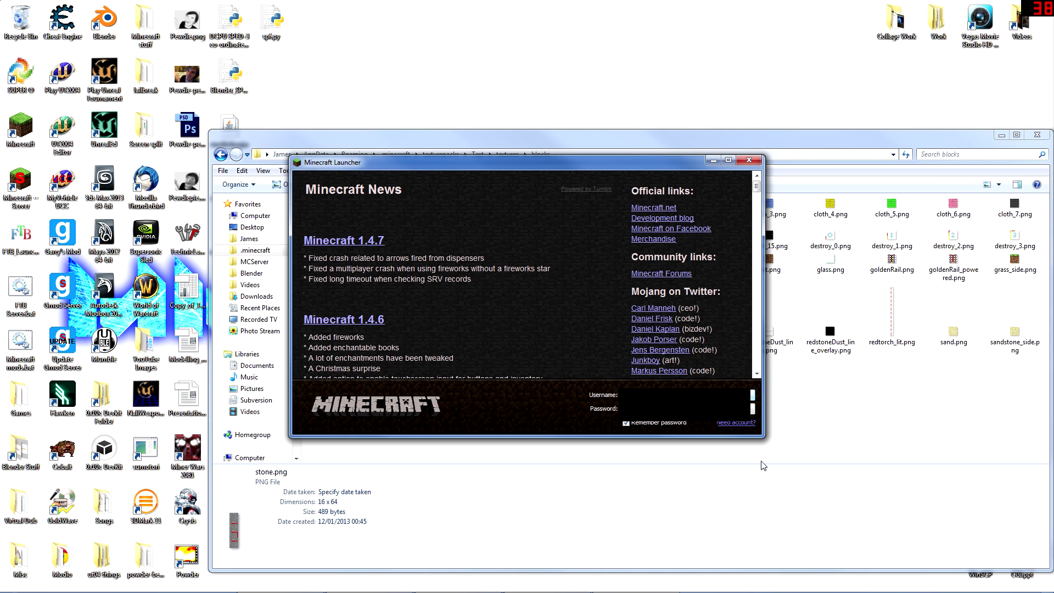
key(Return)
click(728, 159)
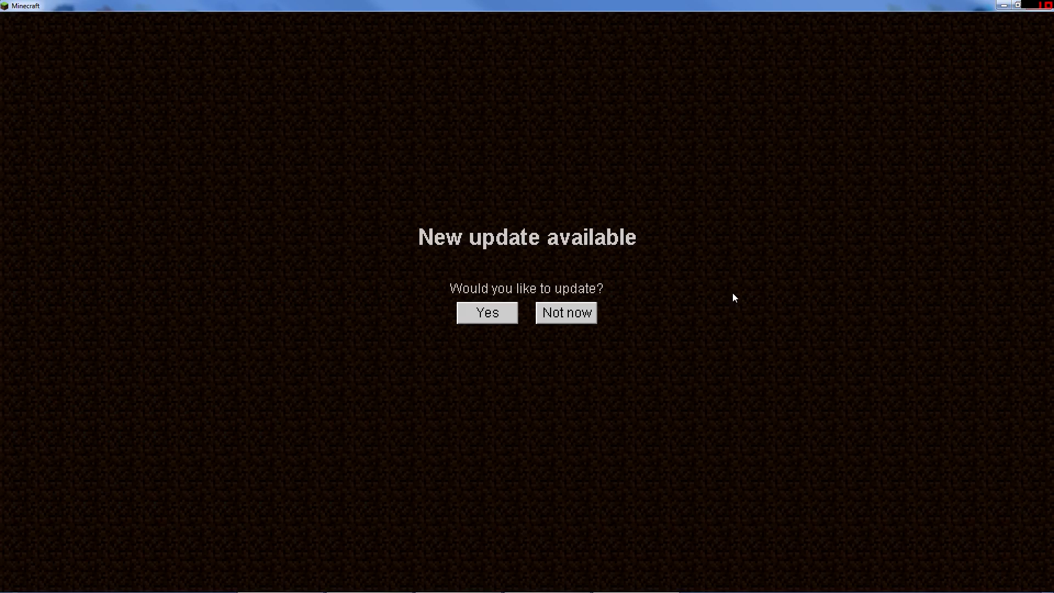
click(590, 323)
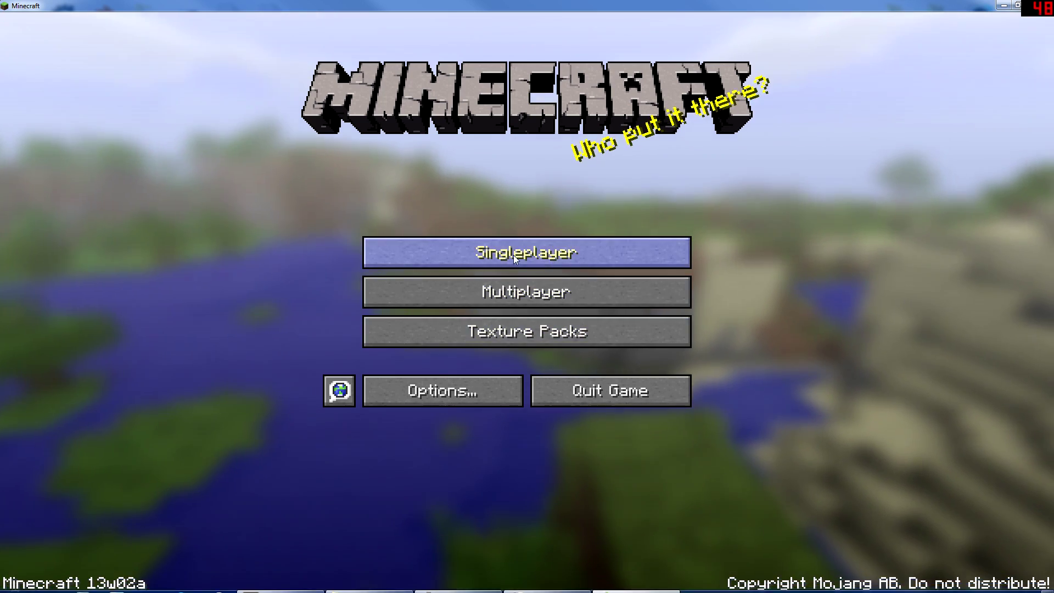
- Open the singleplayer world enderman and examine the animated stone texture on the building's pillars, walls and ceiling
click(514, 256)
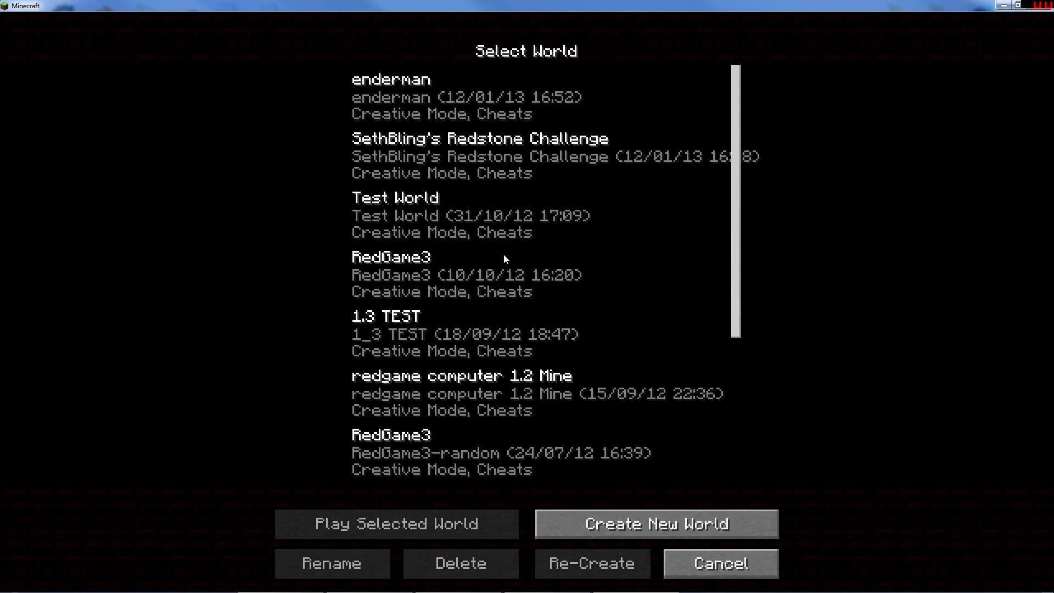
double_click(438, 86)
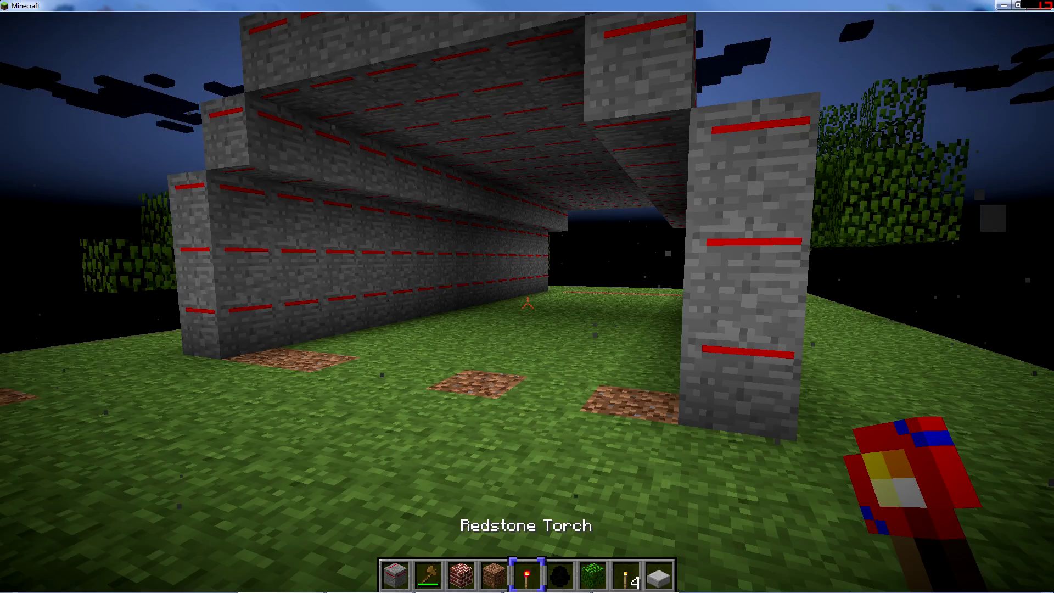
scroll(527, 297, up, 4)
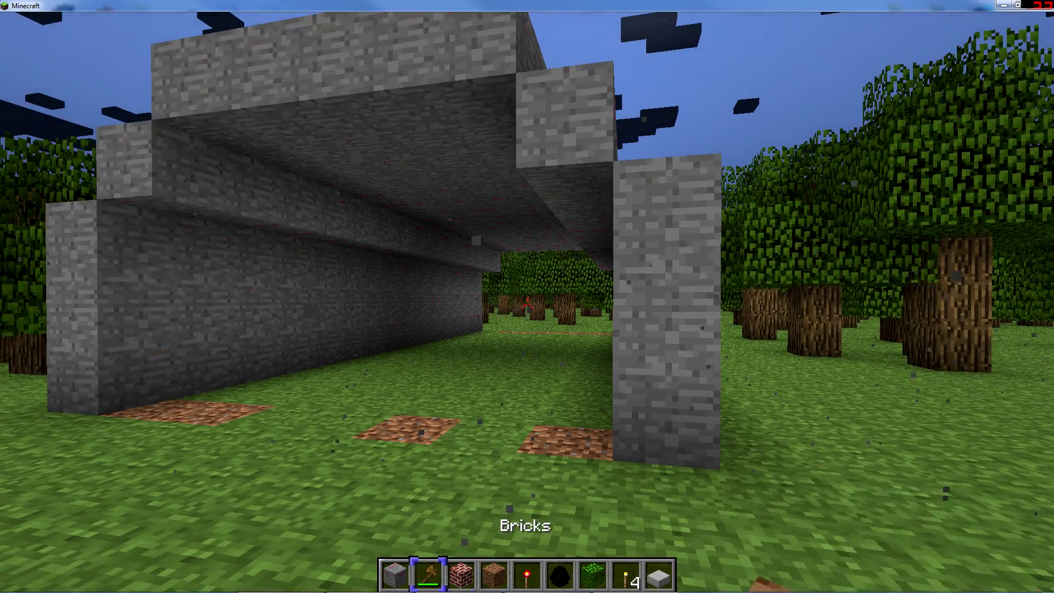
key(w)
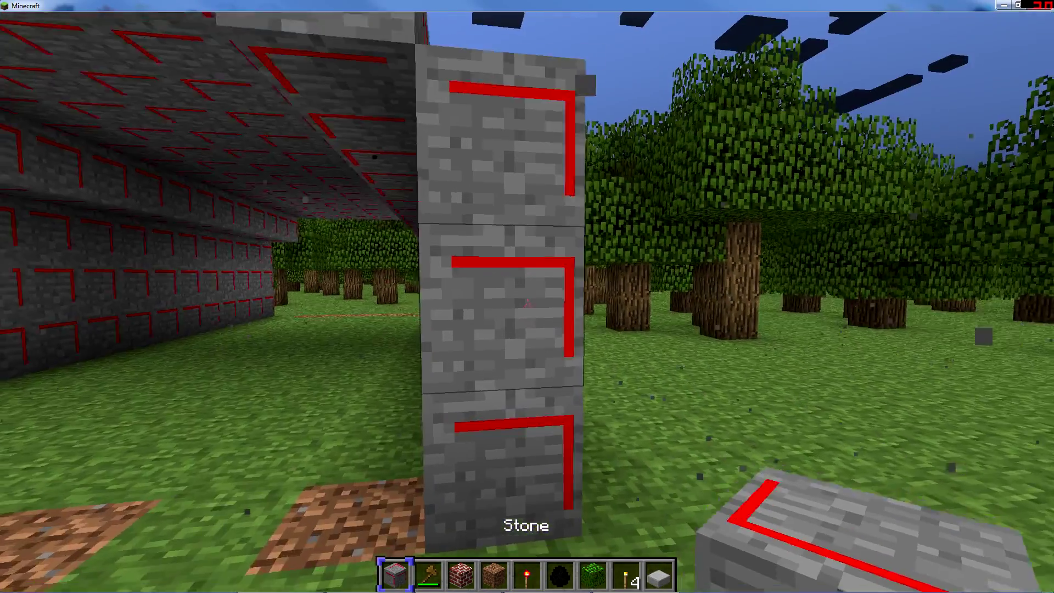
key(w)
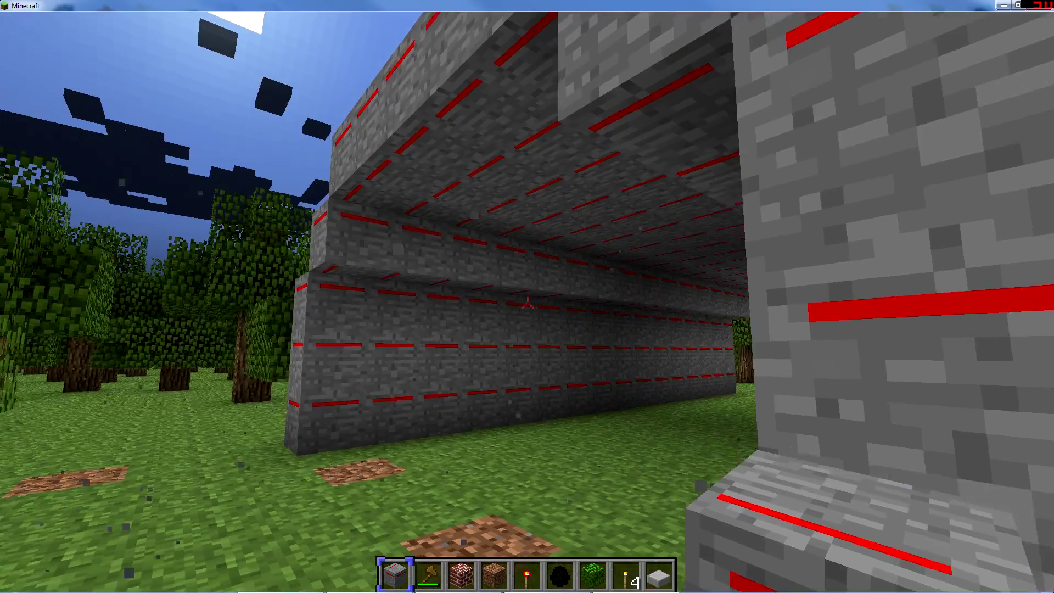
key(w)
key(a)
key(a)
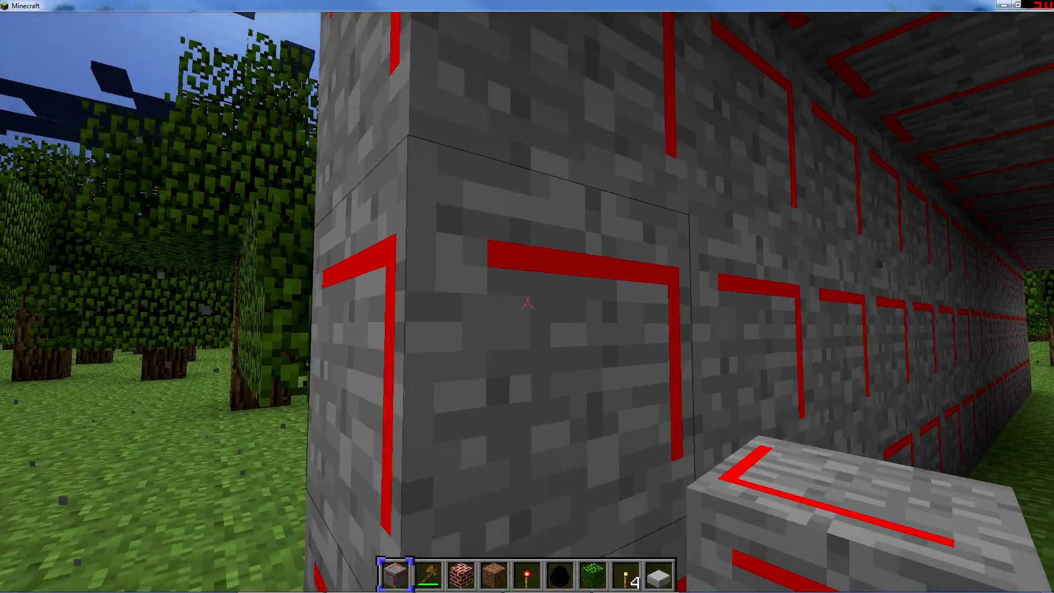
key(s)
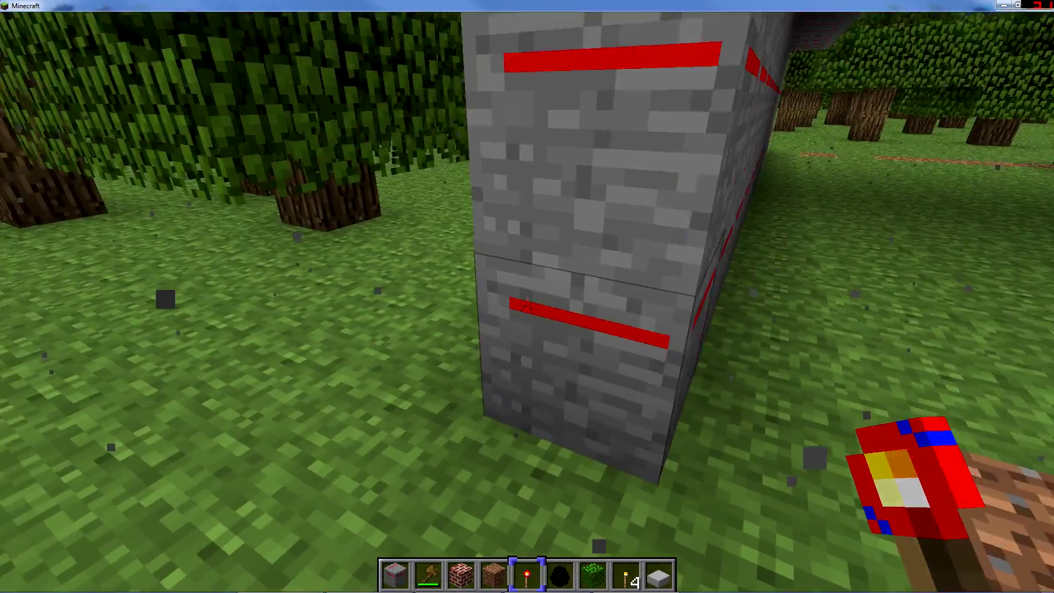
- Place one redstone torch on the stone pillar and another on the grass beside the dirt patch, and examine their texture
right_click(528, 297)
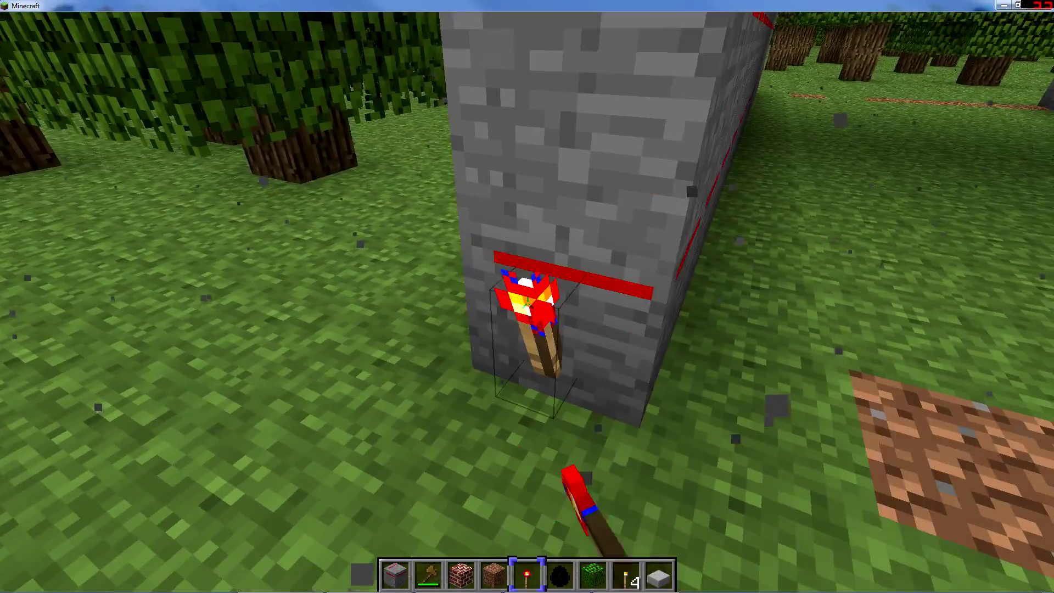
key(d)
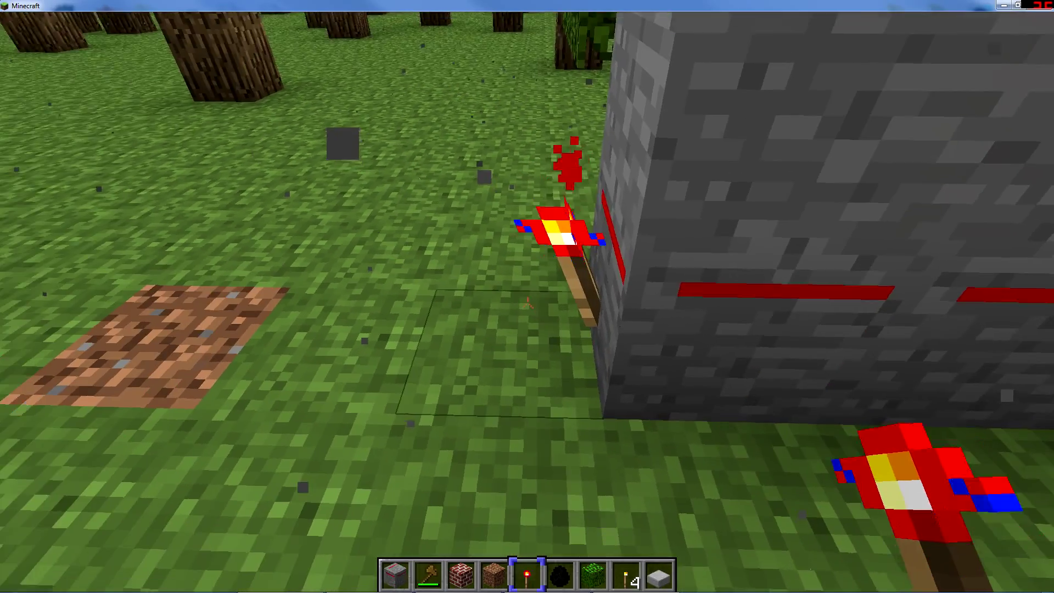
key(s)
right_click(527, 296)
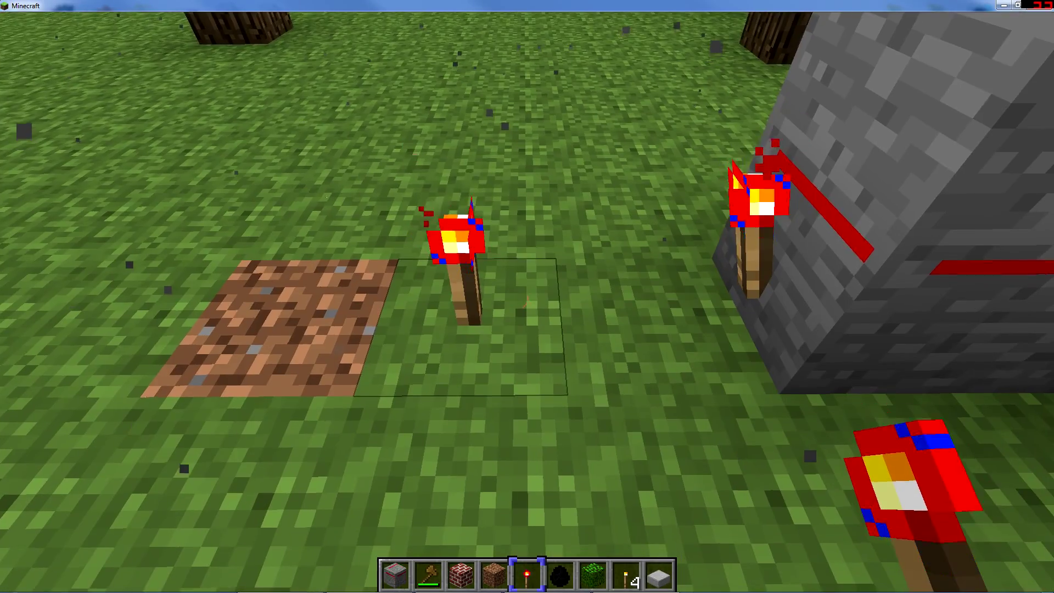
key(w)
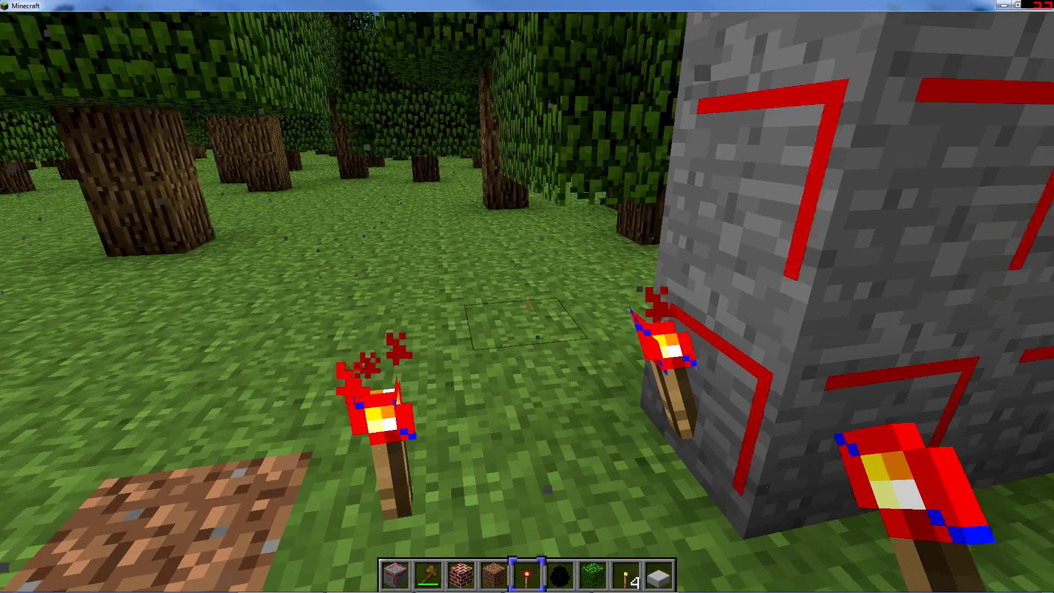
key(s)
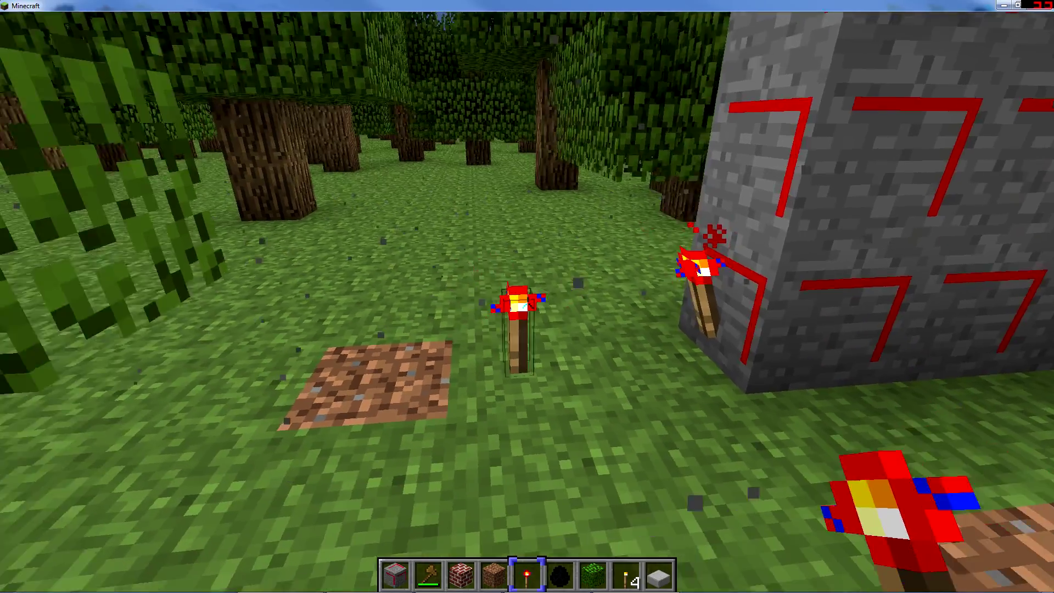
key(s)
key(w)
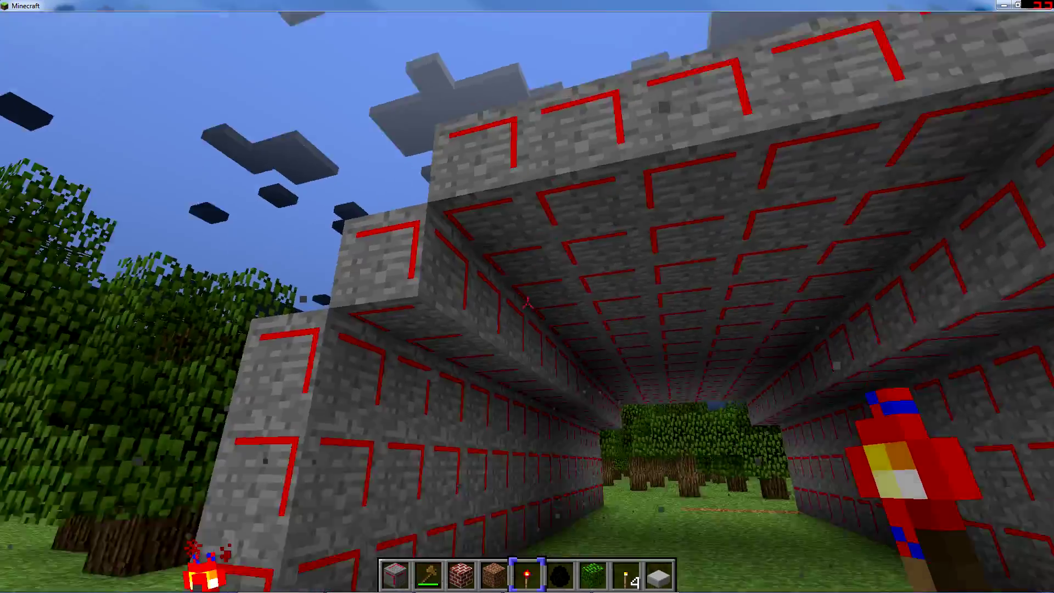
key(w)
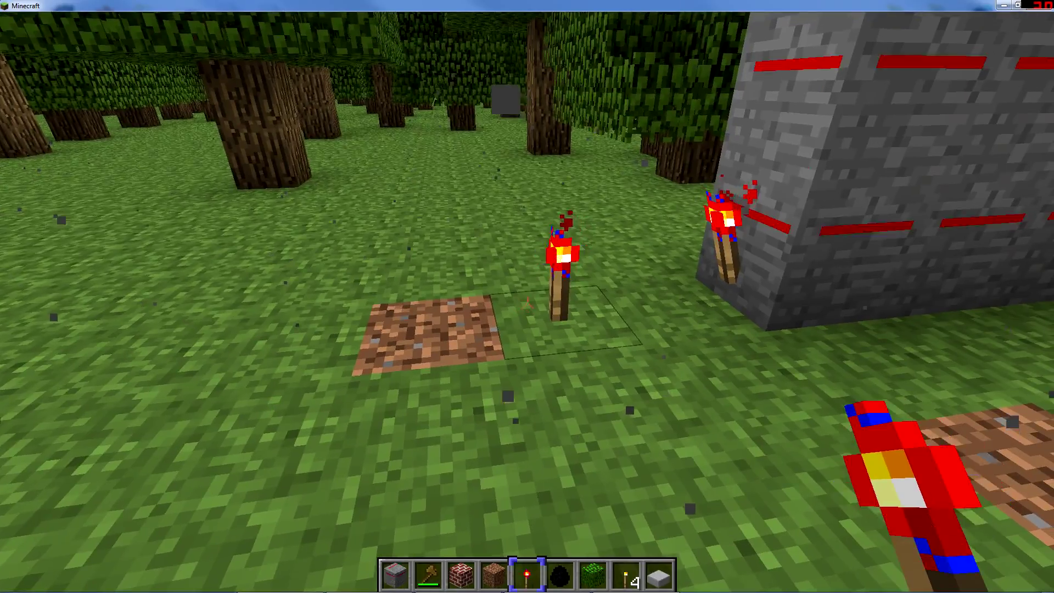
- Break both redstone torches and look over the animated stone blocks inside the tunnel
key(w)
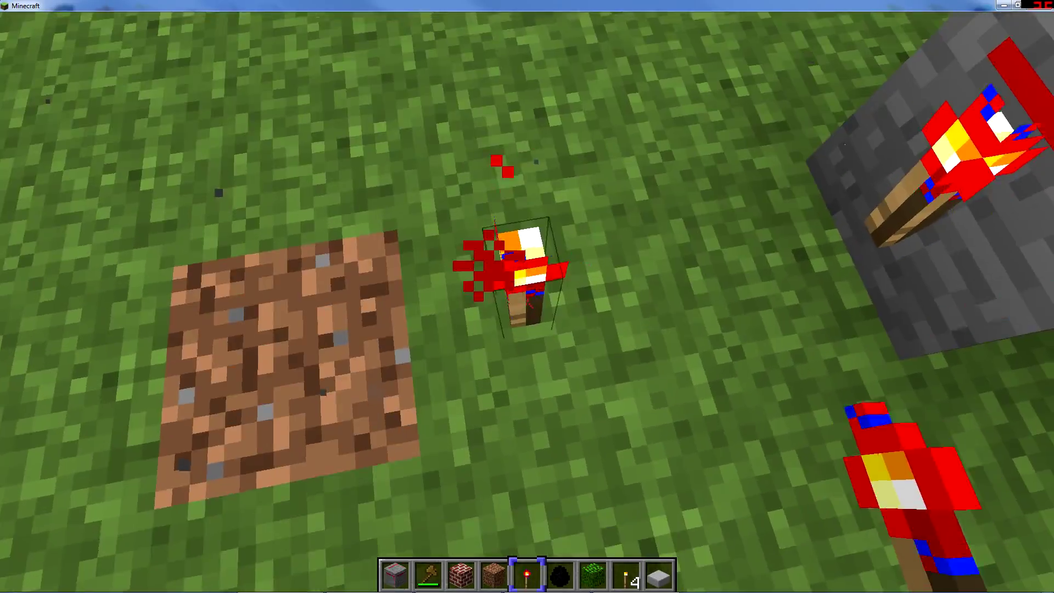
click(527, 303)
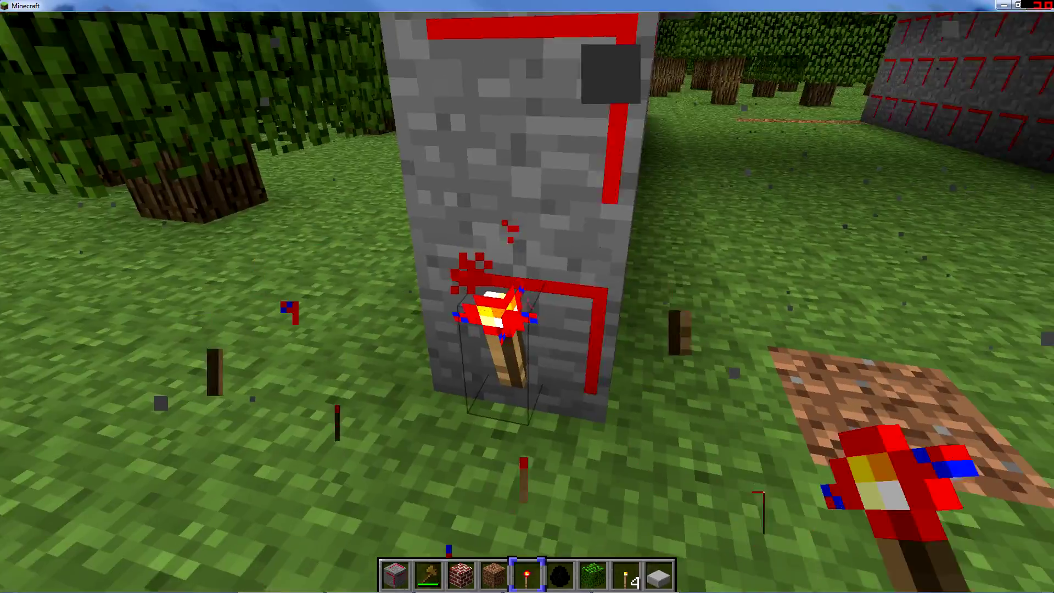
click(528, 302)
key(s)
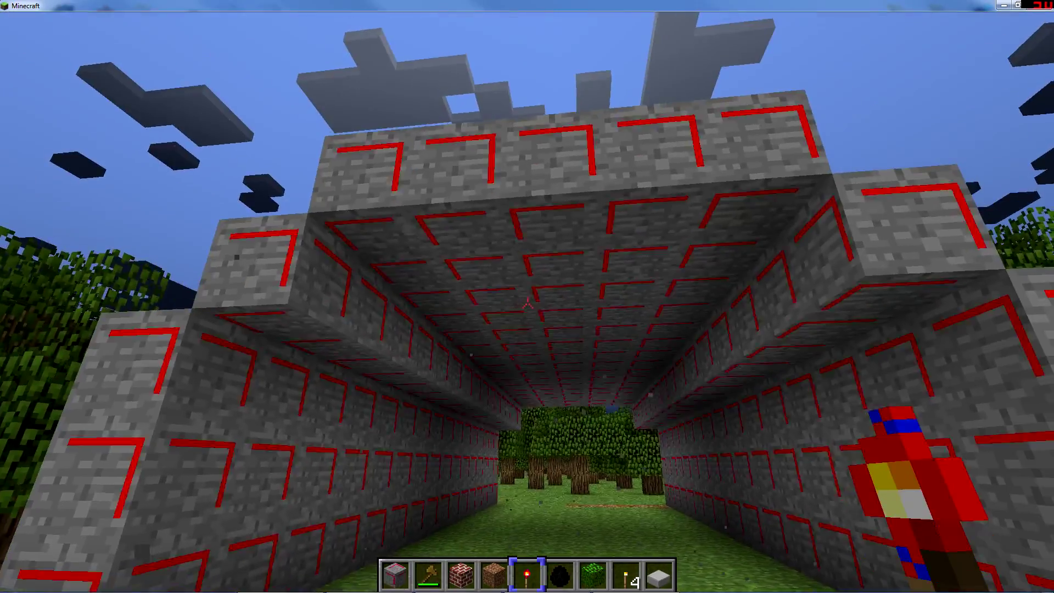
key(w)
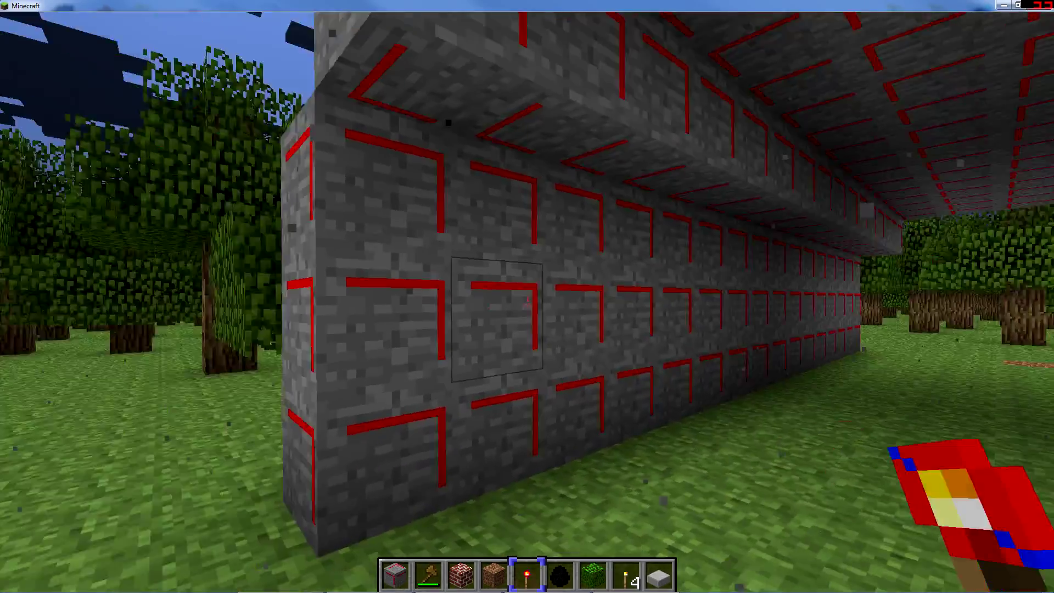
key(d)
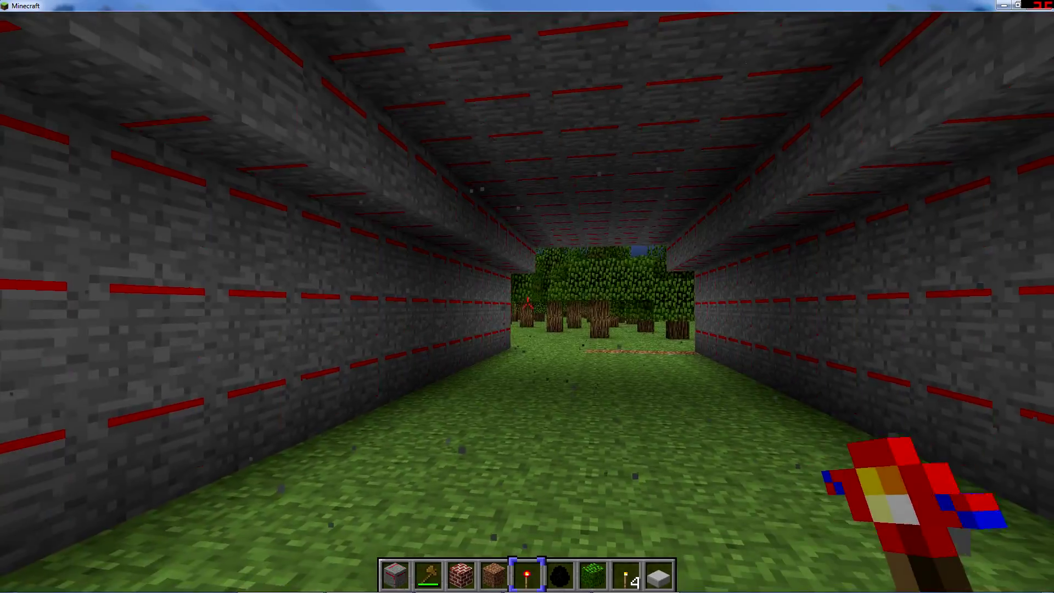
- Leave the world to the title screen and quit Minecraft
key(Escape)
click(526, 344)
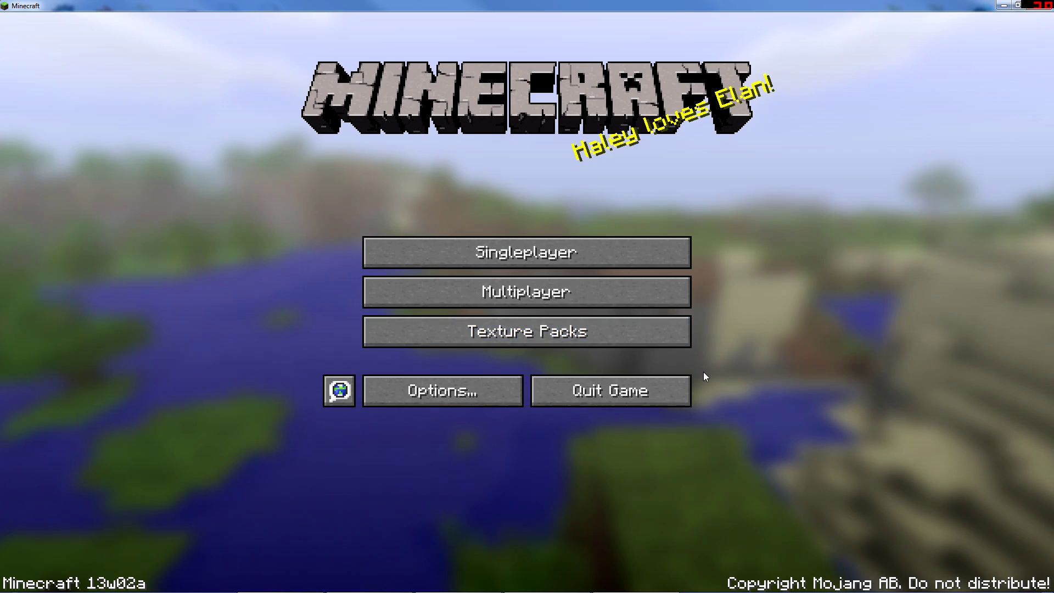
click(597, 390)
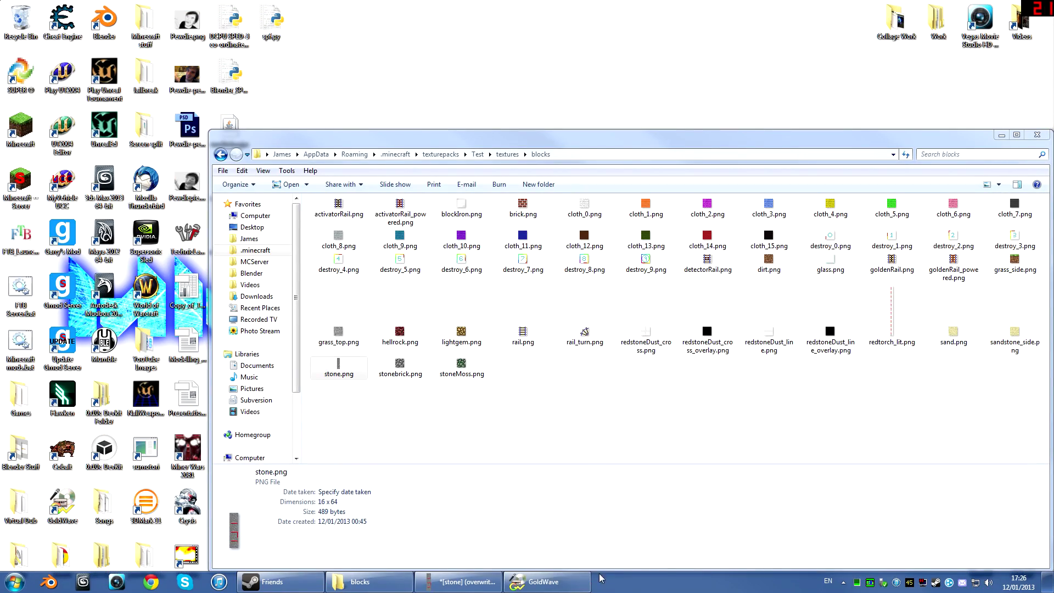
- Switch to GIMP and undo the edits to the stone image back to the single plain 16x16 texture
click(461, 582)
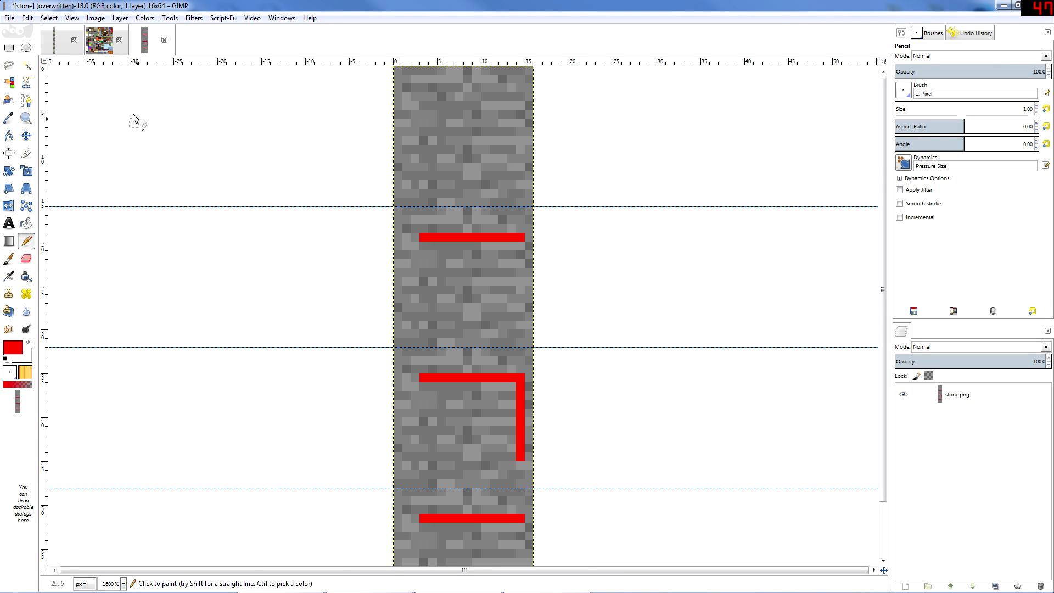
scroll(574, 310, down, 1)
scroll(547, 327, up, 1)
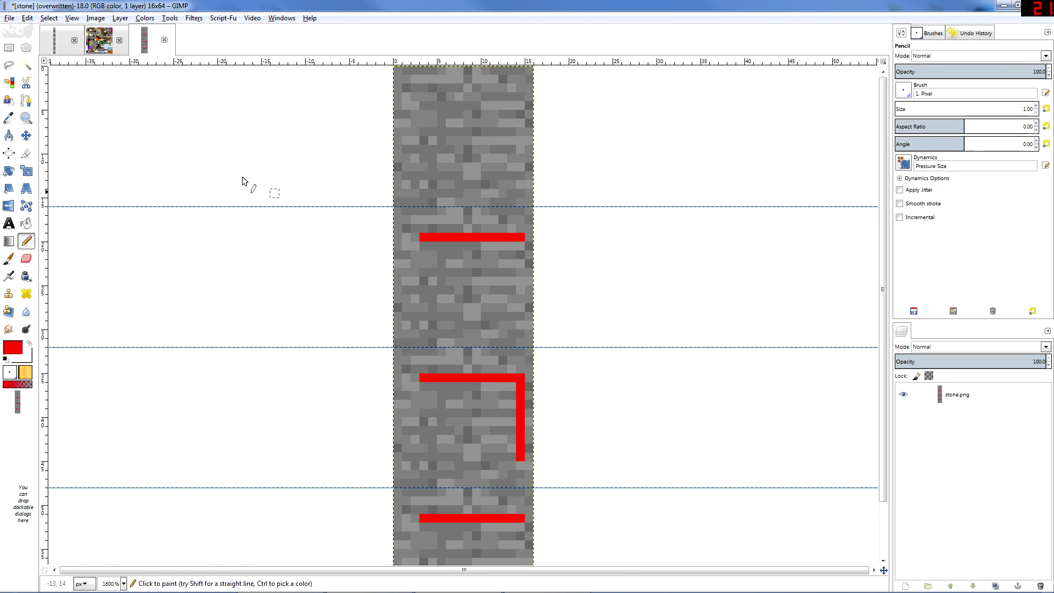
scroll(678, 334, down, 1)
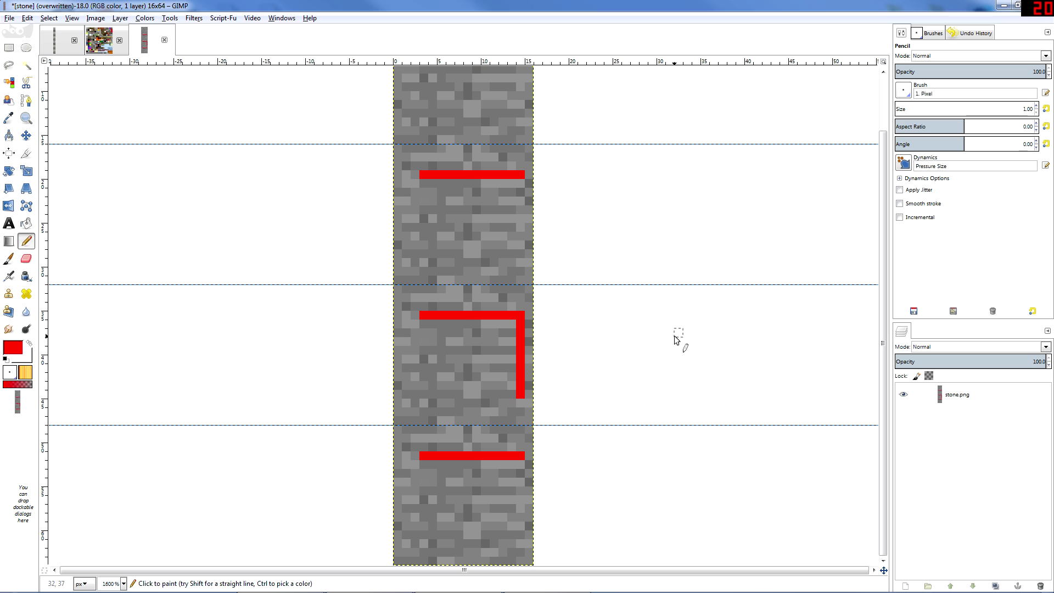
scroll(336, 314, up, 1)
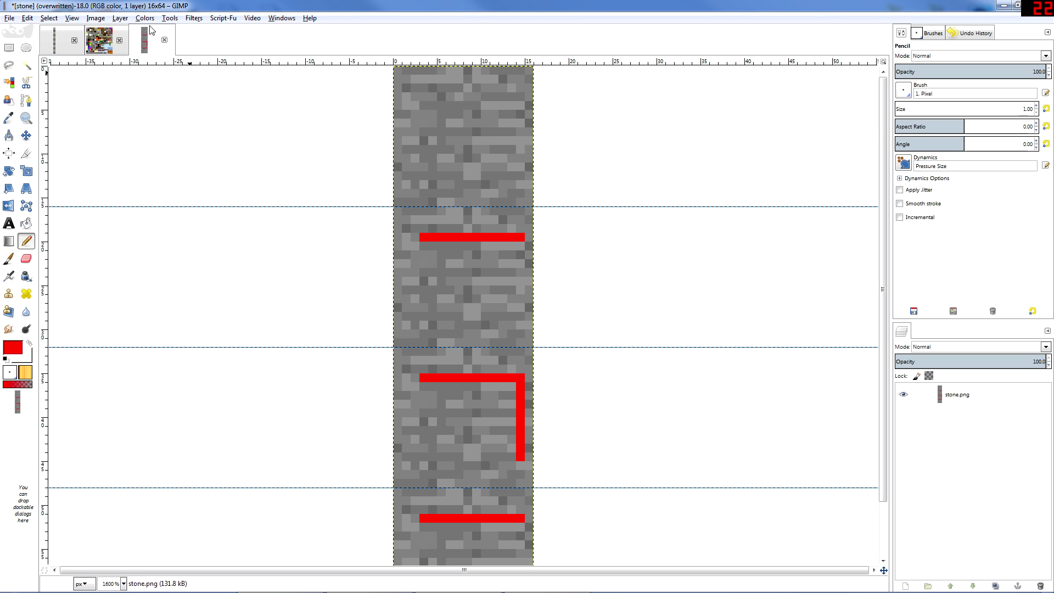
key(ctrl+z)
key(ctrl+z)
key(ctrl+z)
key(ctrl+z)
key(ctrl+z)
key(ctrl+z)
key(ctrl+z)
key(ctrl+z)
key(ctrl+z)
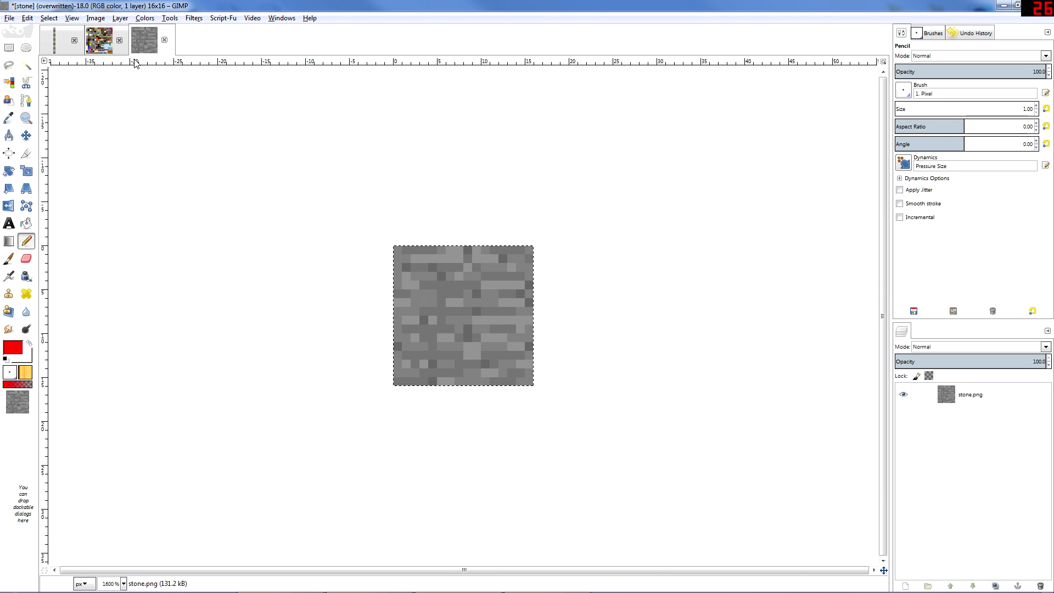
- Examine the block textures in the terrain.png sheet, from the overview to the stone and dirt tiles, and return to the stone image
click(105, 40)
scroll(495, 311, down, 5)
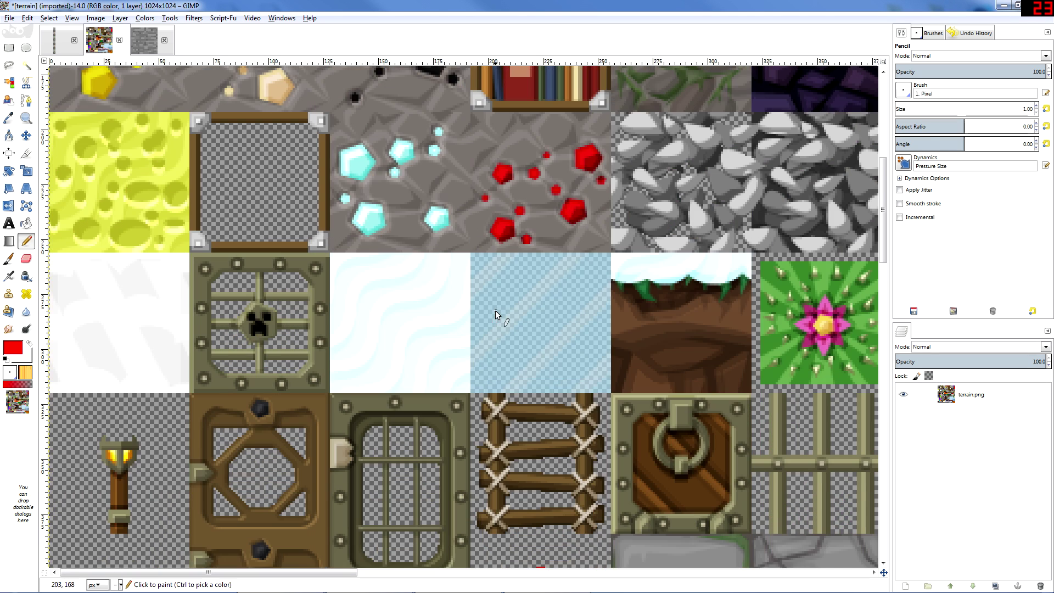
ctrl+scroll(499, 301, down, 4)
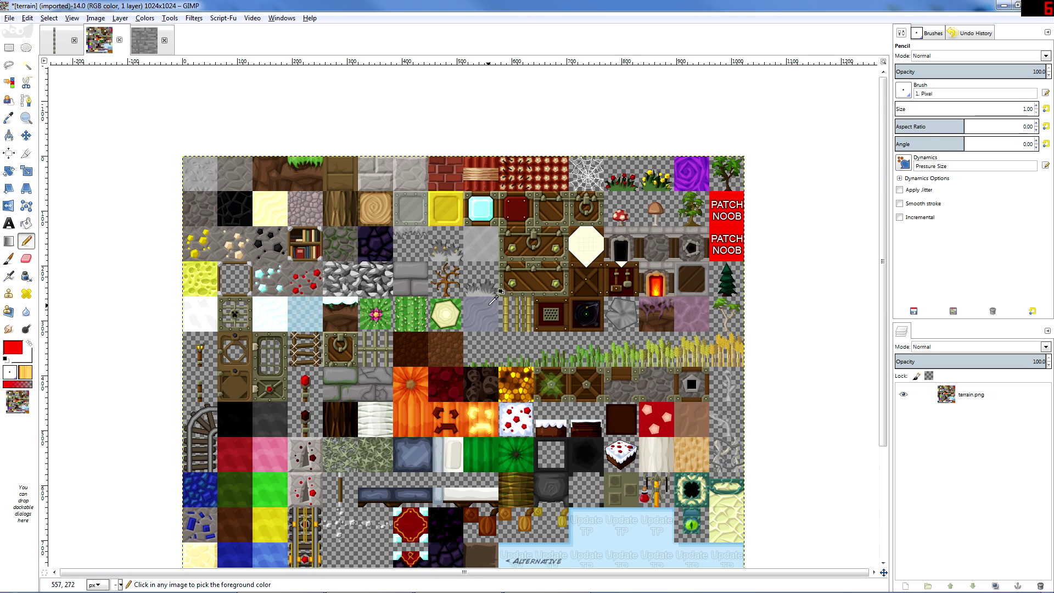
scroll(489, 305, down, 5)
scroll(463, 515, up, 2)
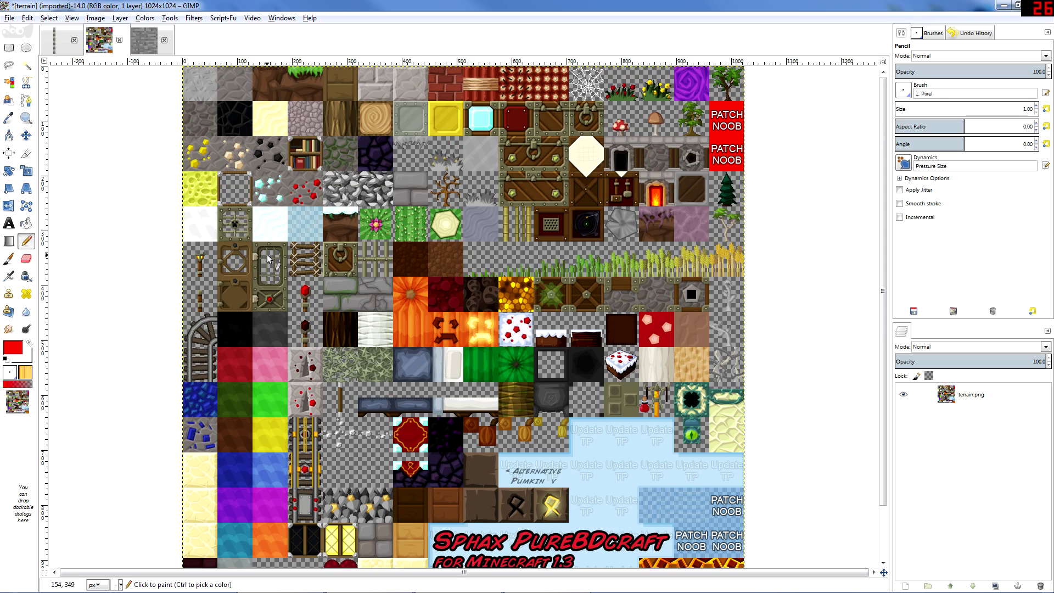
ctrl+scroll(341, 247, up, 5)
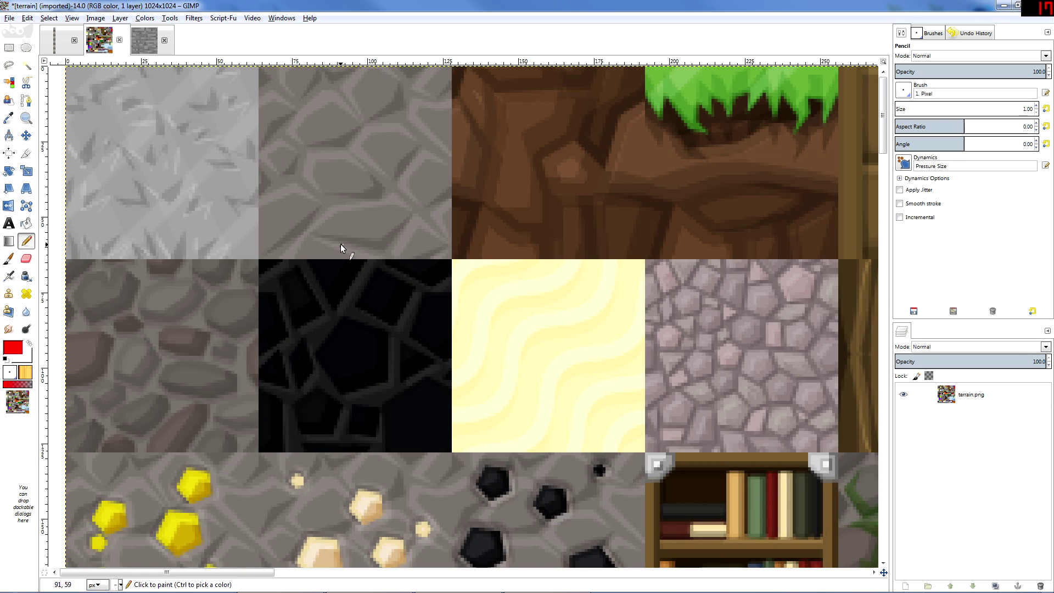
drag(262, 572, 222, 561)
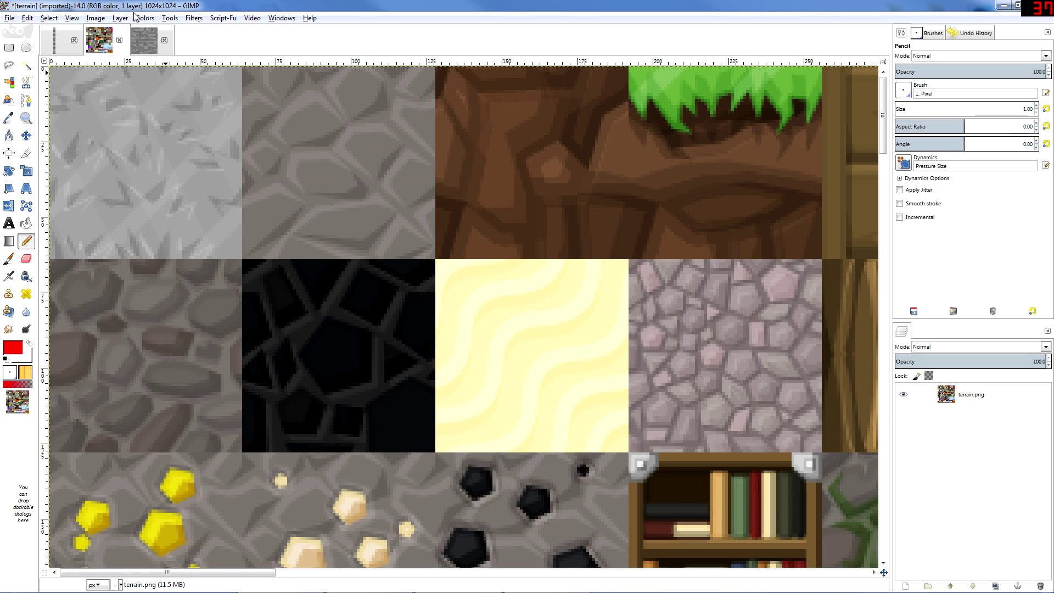
click(151, 42)
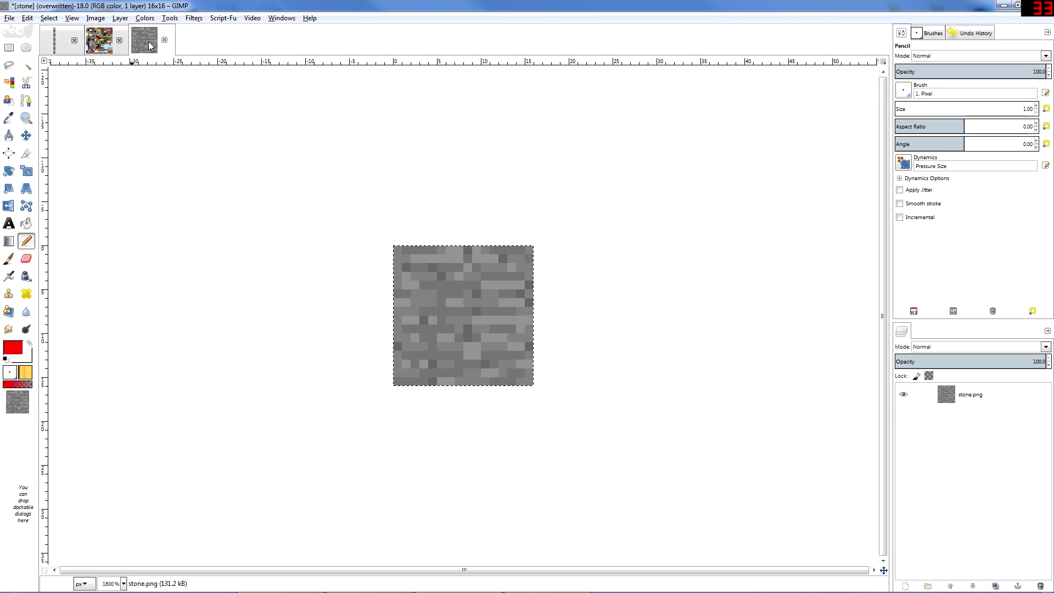
- Scale the stone image to 64 x 64 px with interpolation None, and undo the stray red pencil marks
click(101, 19)
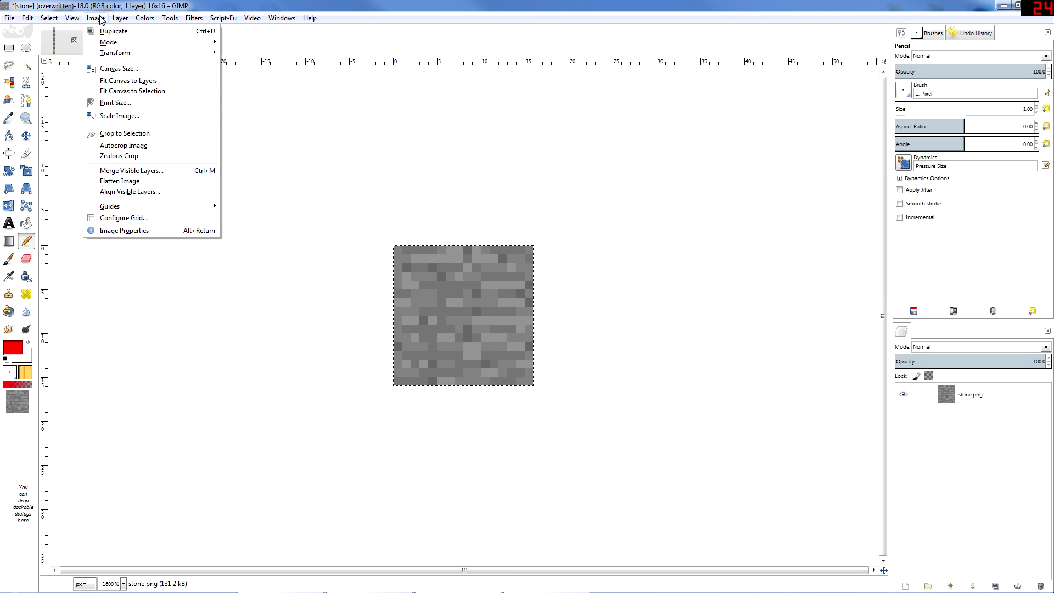
click(127, 116)
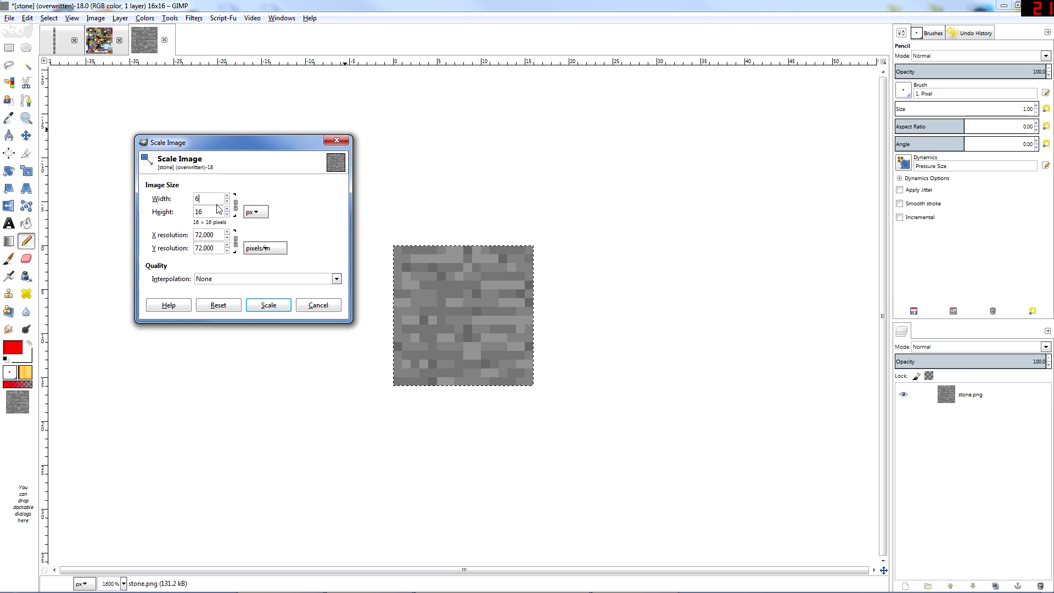
click(269, 305)
scroll(448, 283, down, 1)
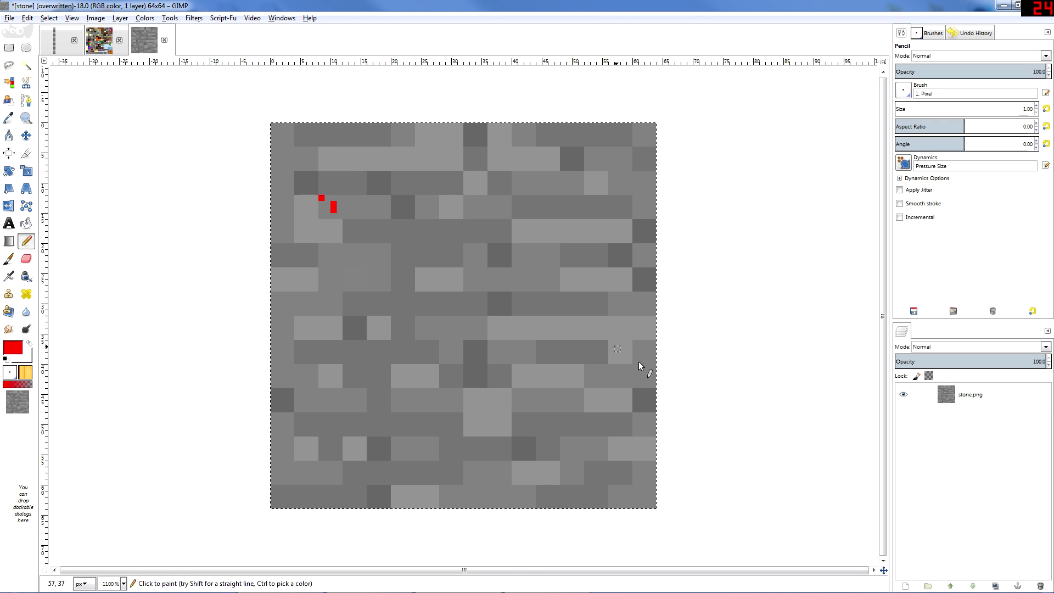
key(ctrl+z)
- Copy the 64 x 64 px stone tile from terrain.png, paste it over the stone image and anchor it
click(99, 40)
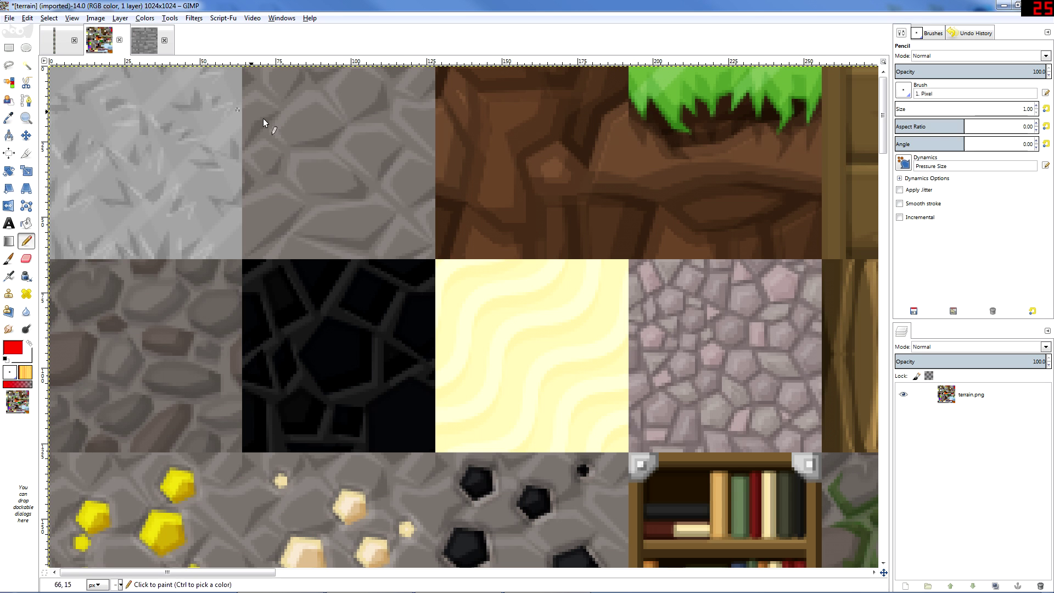
click(10, 49)
drag(243, 66, 435, 259)
key(ctrl+c)
click(160, 51)
key(ctrl+v)
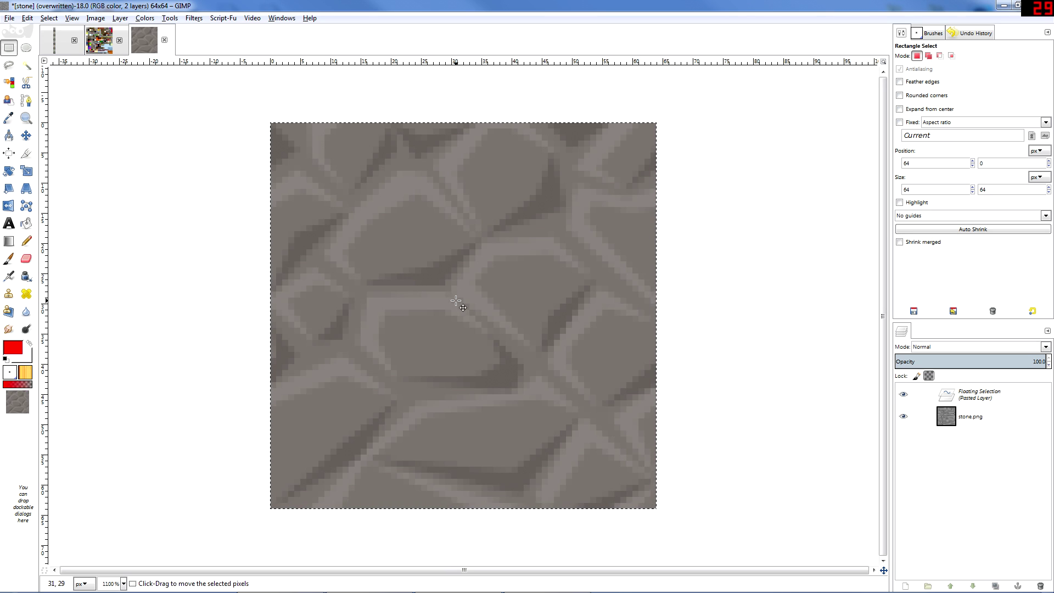
click(225, 256)
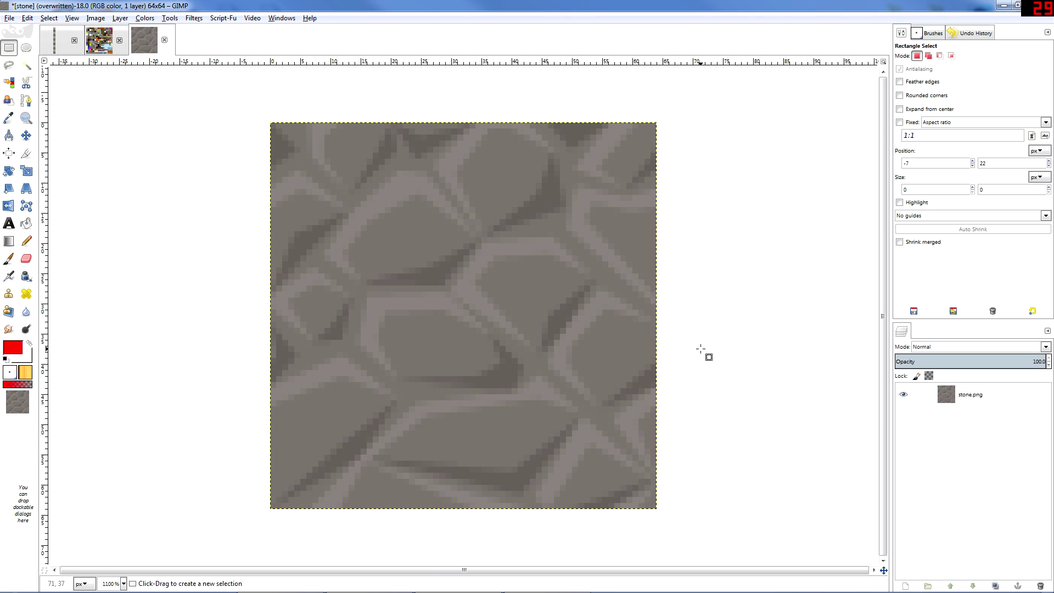
- Overwrite stone.png with the edited texture, and close its preview in Windows Photo Viewer
click(9, 18)
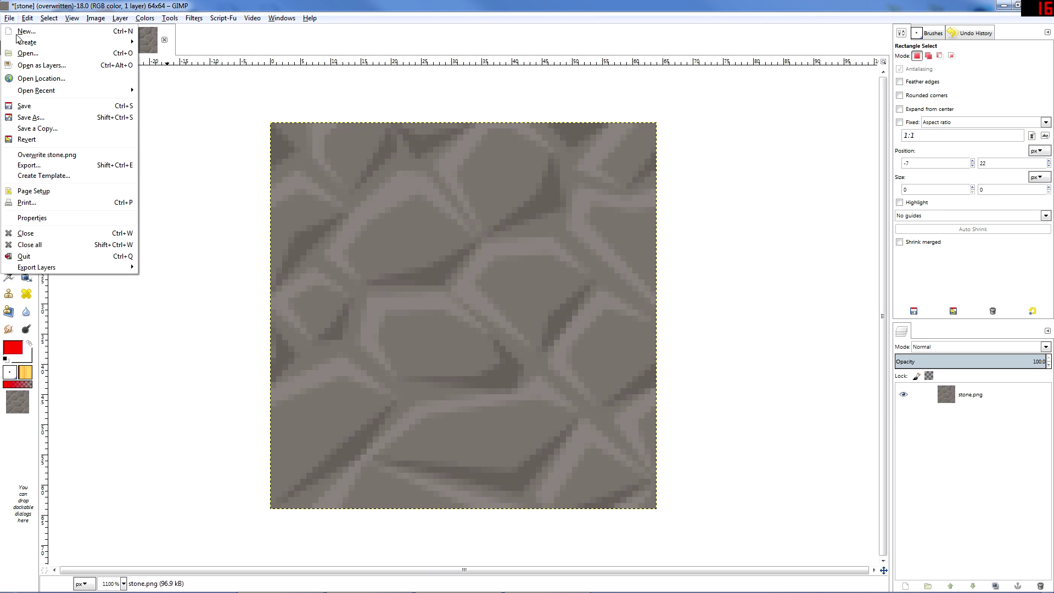
click(59, 157)
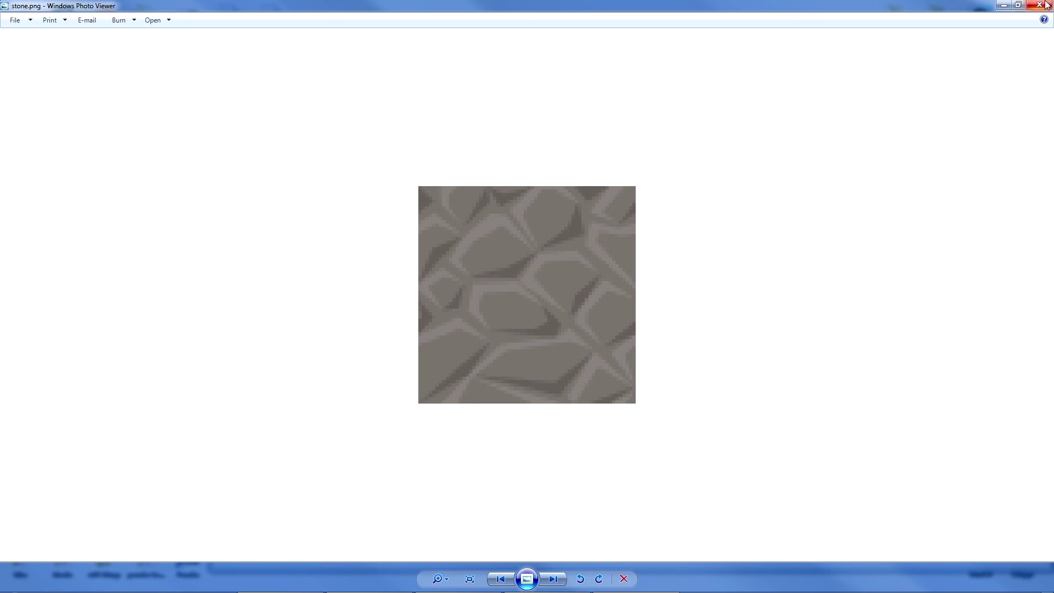
click(1046, 5)
click(558, 460)
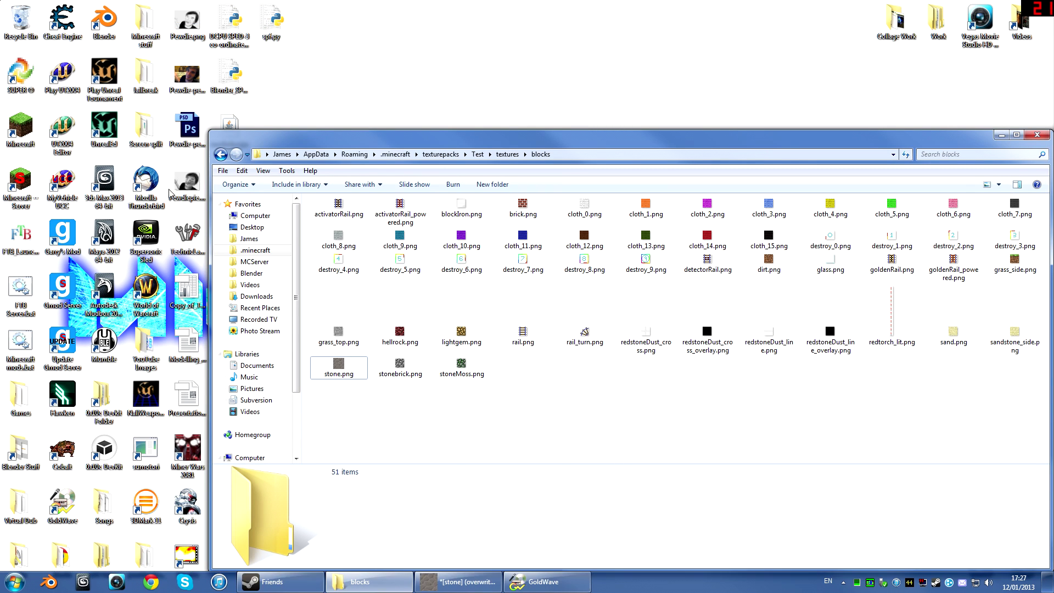
- Launch Minecraft maximized, decline the update, and load the enderman world
double_click(20, 127)
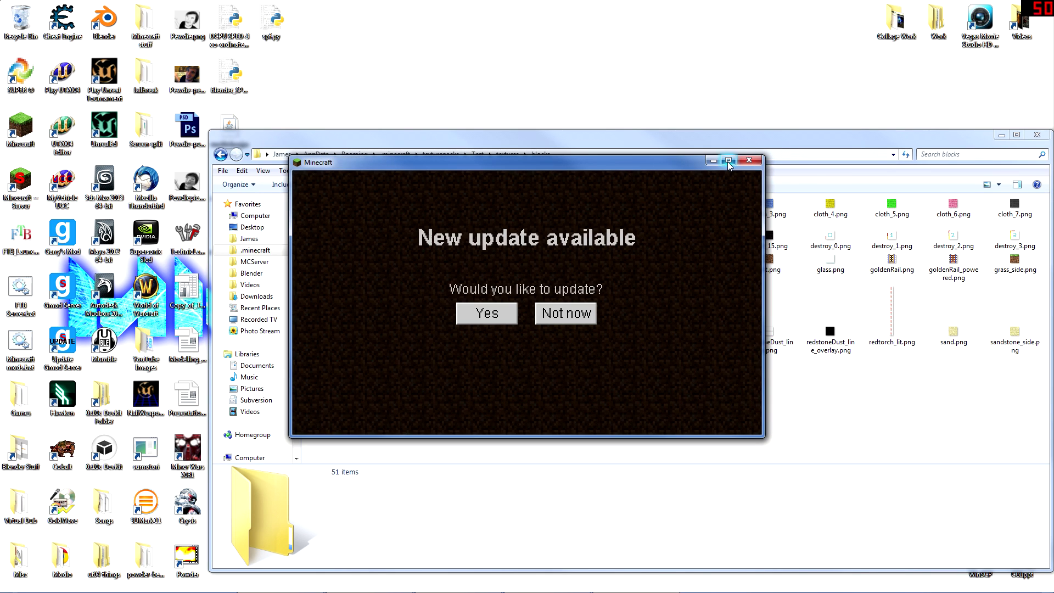
click(729, 160)
click(566, 311)
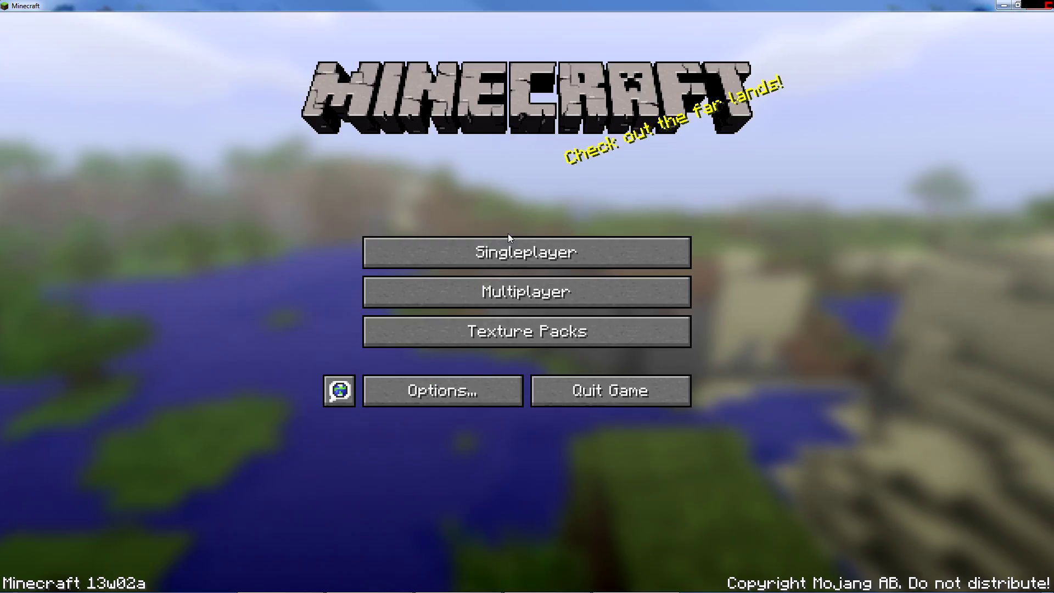
click(516, 244)
click(467, 88)
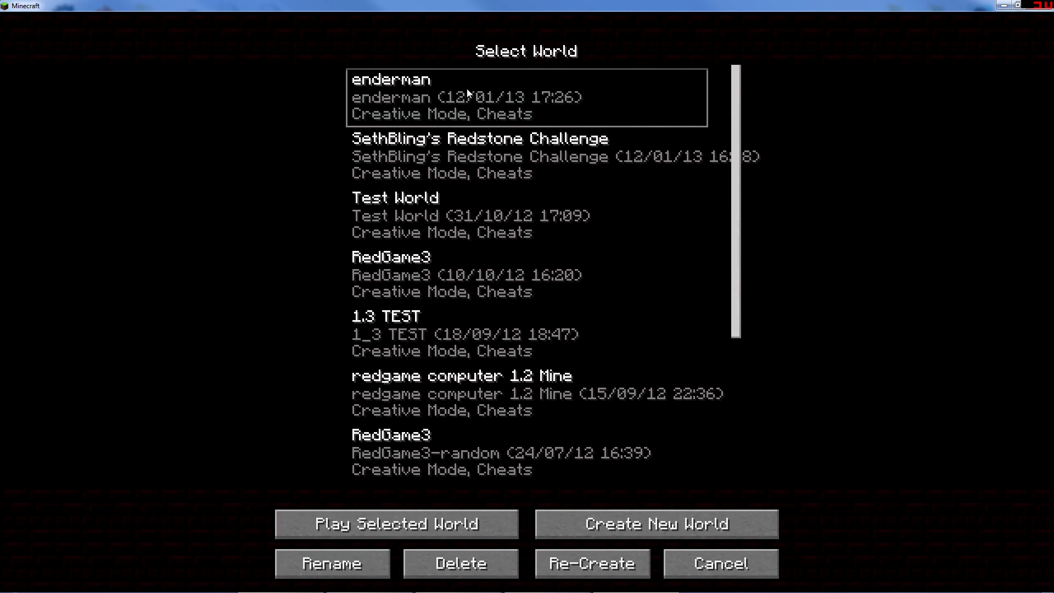
double_click(467, 88)
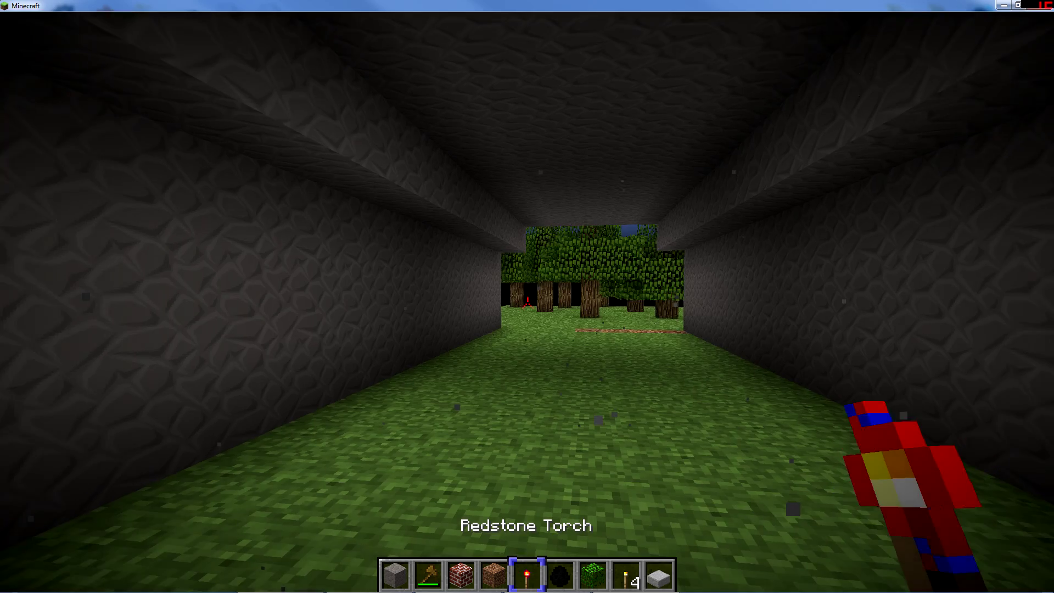
- Look over the stone texture on the tunnel's inner walls, ceiling and outer corners in the world
key(w)
key(a)
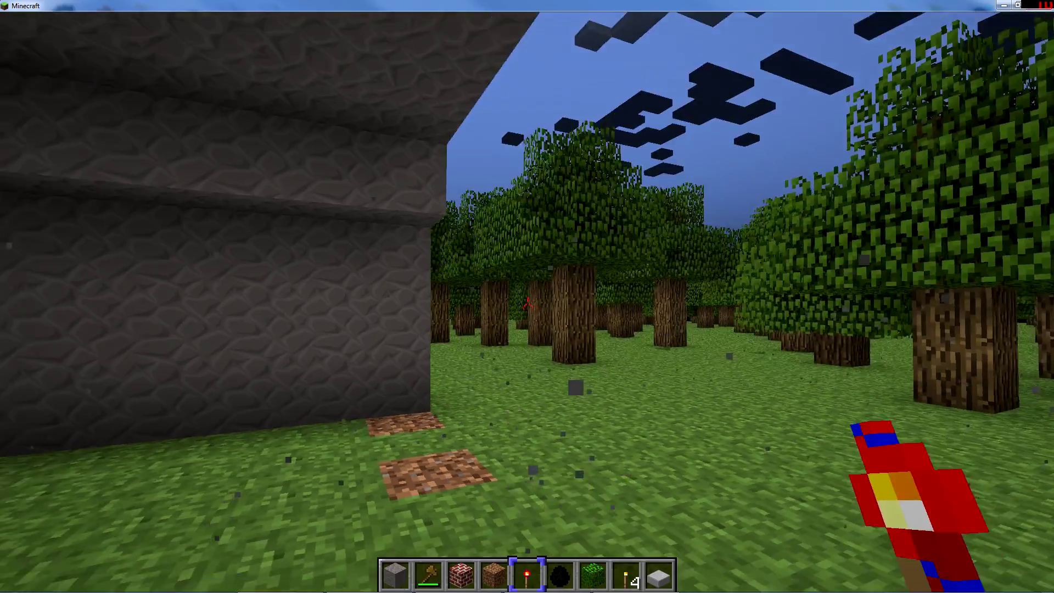
key(s)
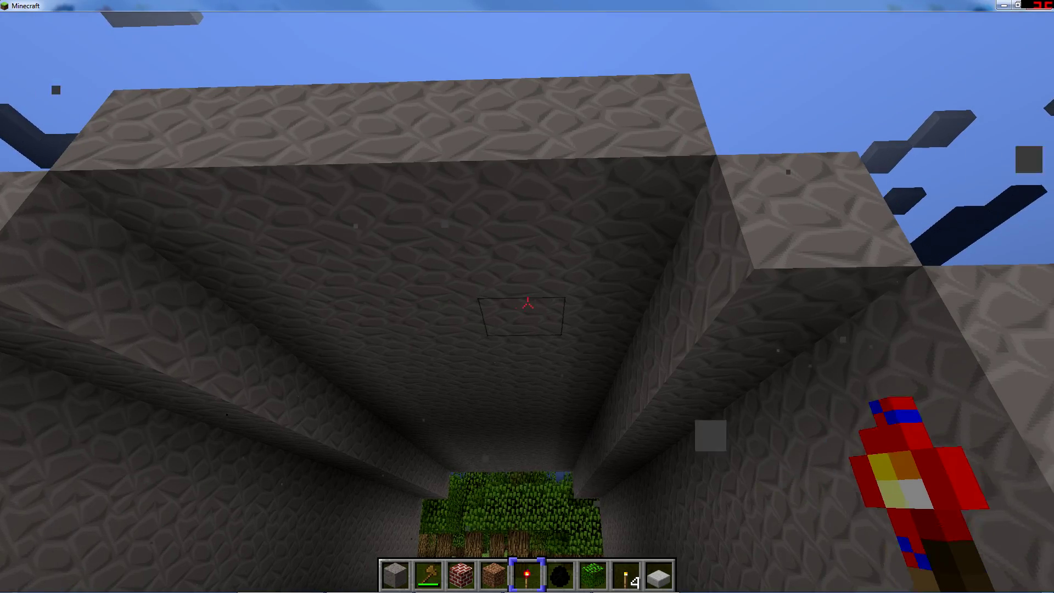
key(d)
key(d)
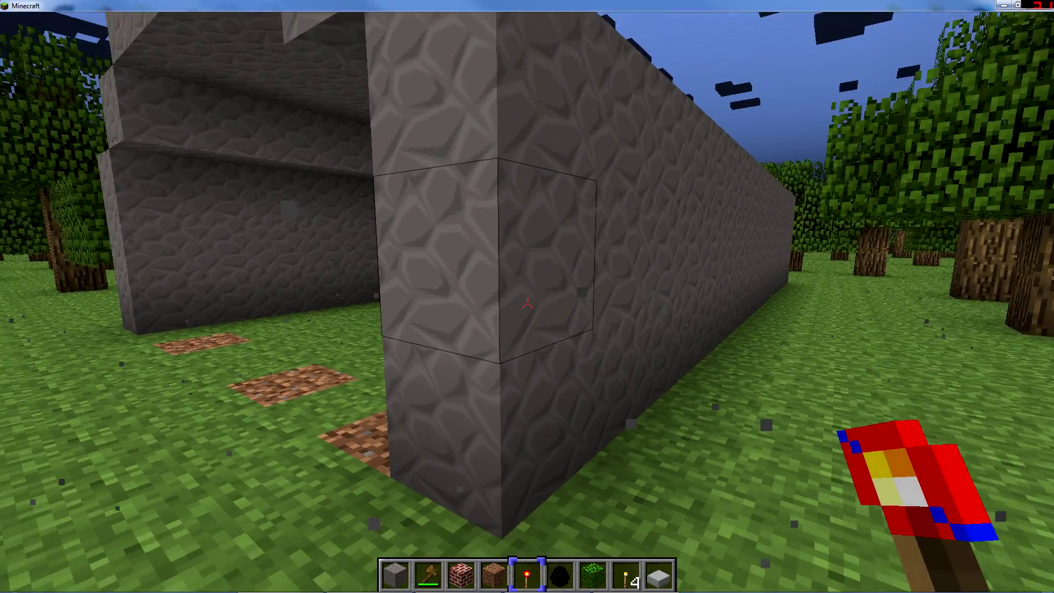
key(a)
key(a)
key(a)
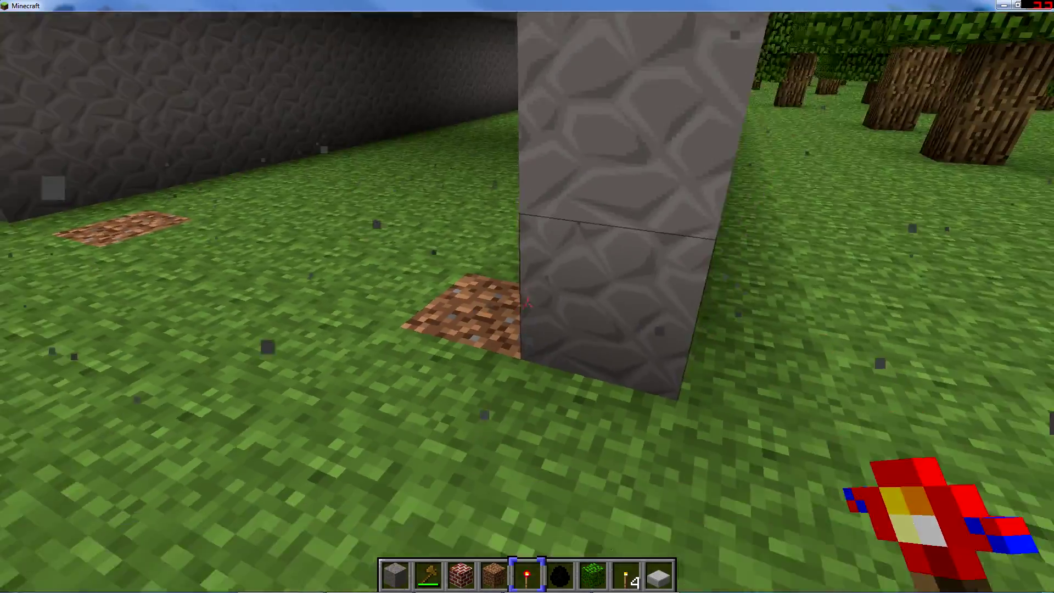
key(w)
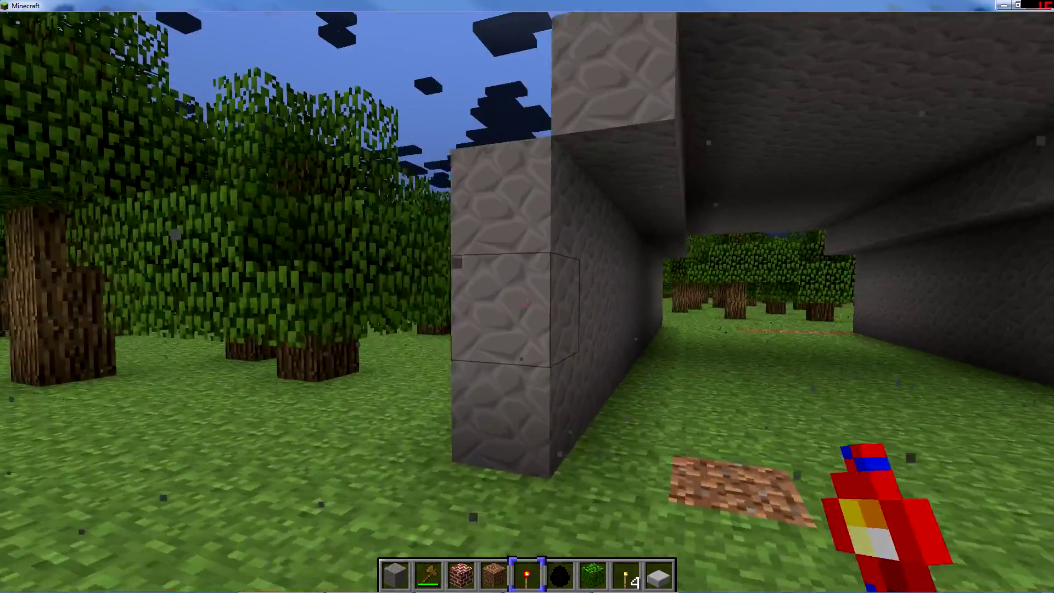
key(a)
key(d)
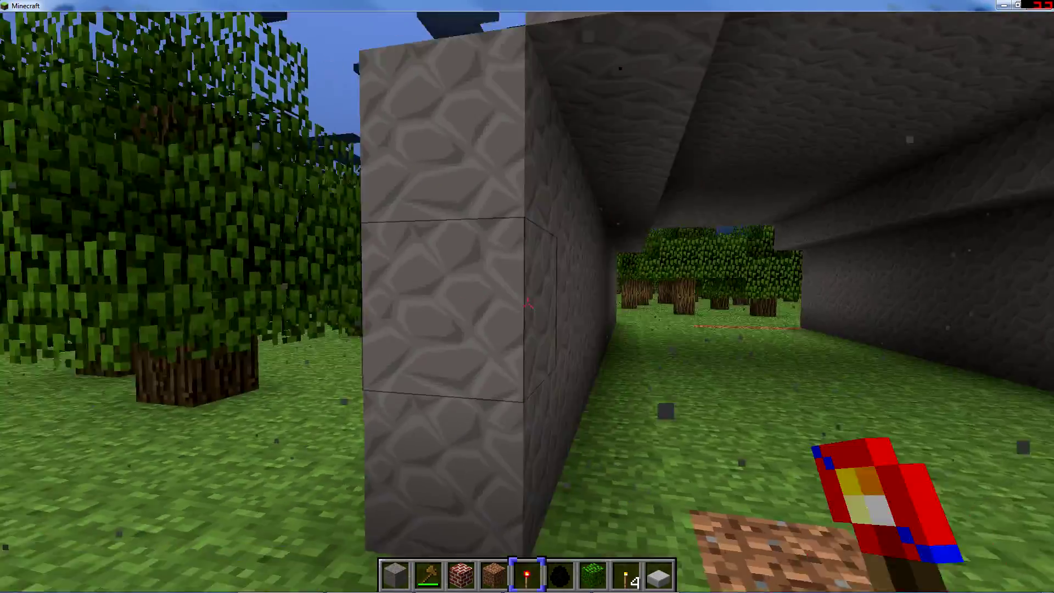
key(d)
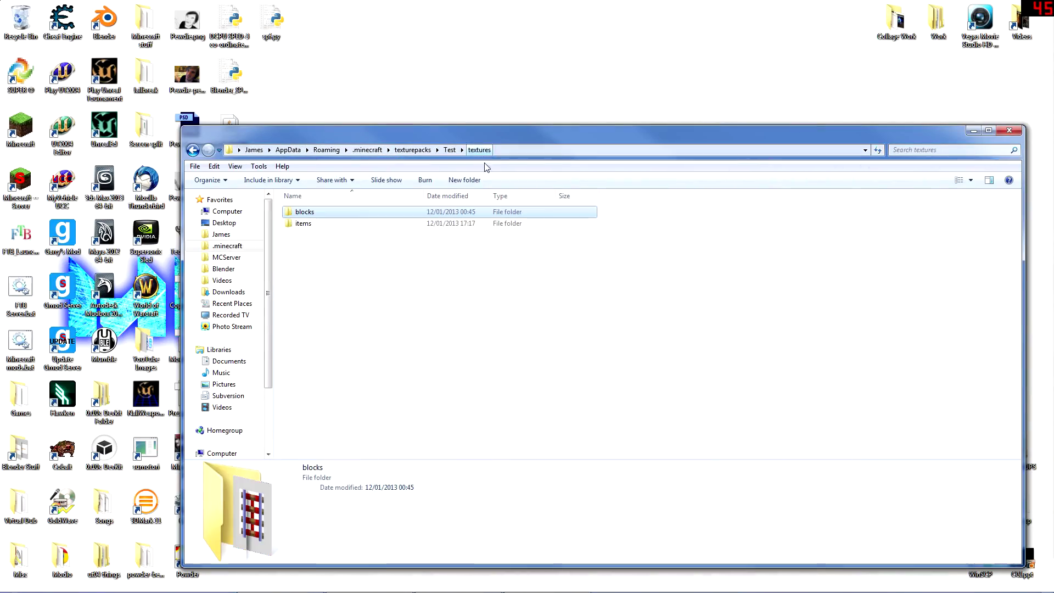
- View apple.png from the texture pack's items folder and close the preview
double_click(305, 224)
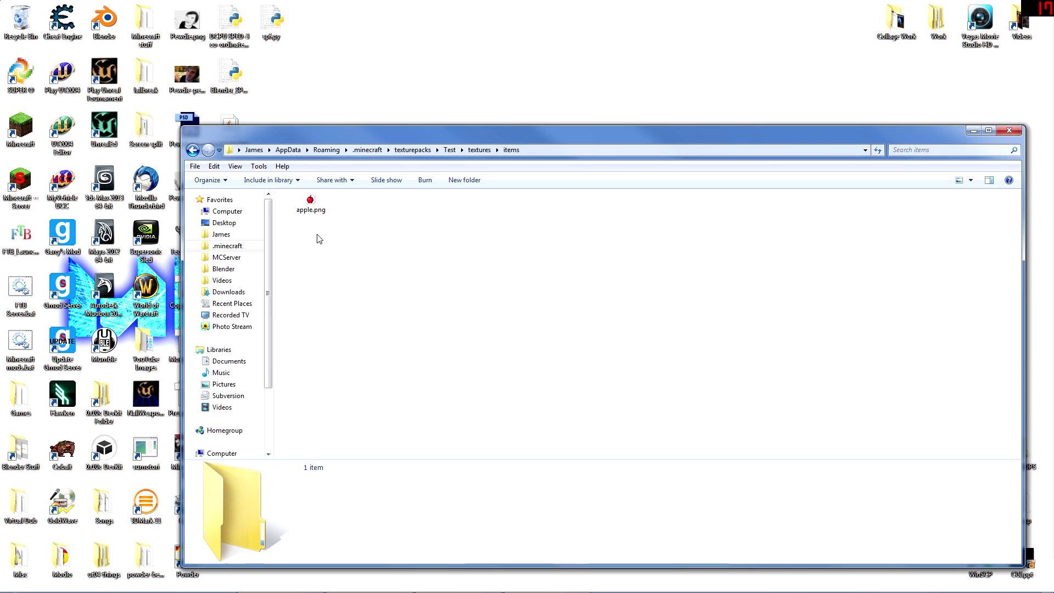
double_click(309, 205)
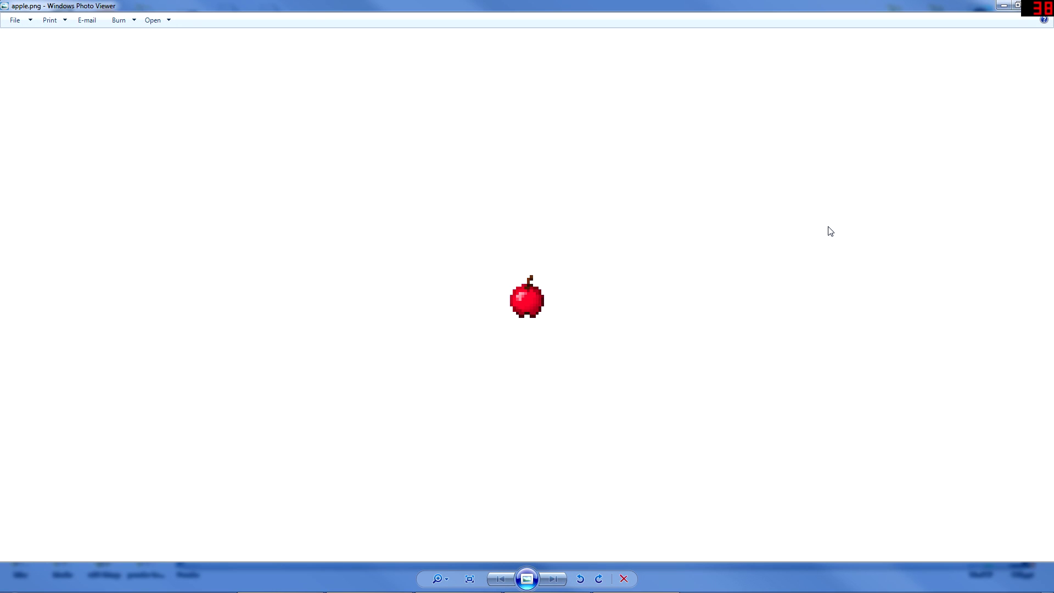
click(1035, 6)
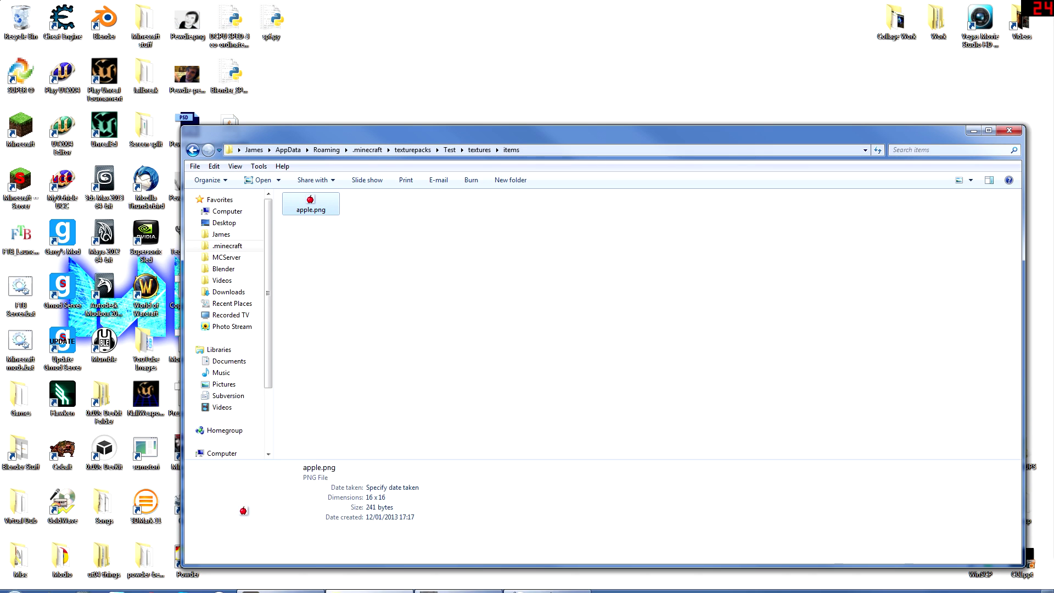
- Switch to GIMP and open apple.png from the items folder as a new image
click(461, 581)
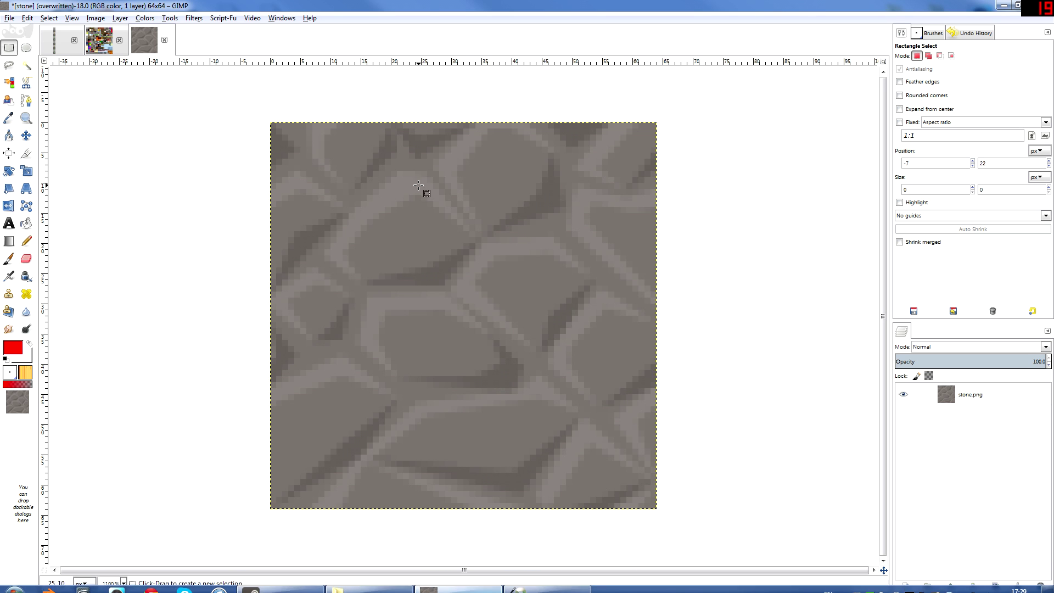
drag(443, 5, 684, 371)
drag(311, 202, 273, 467)
drag(323, 374, 323, 4)
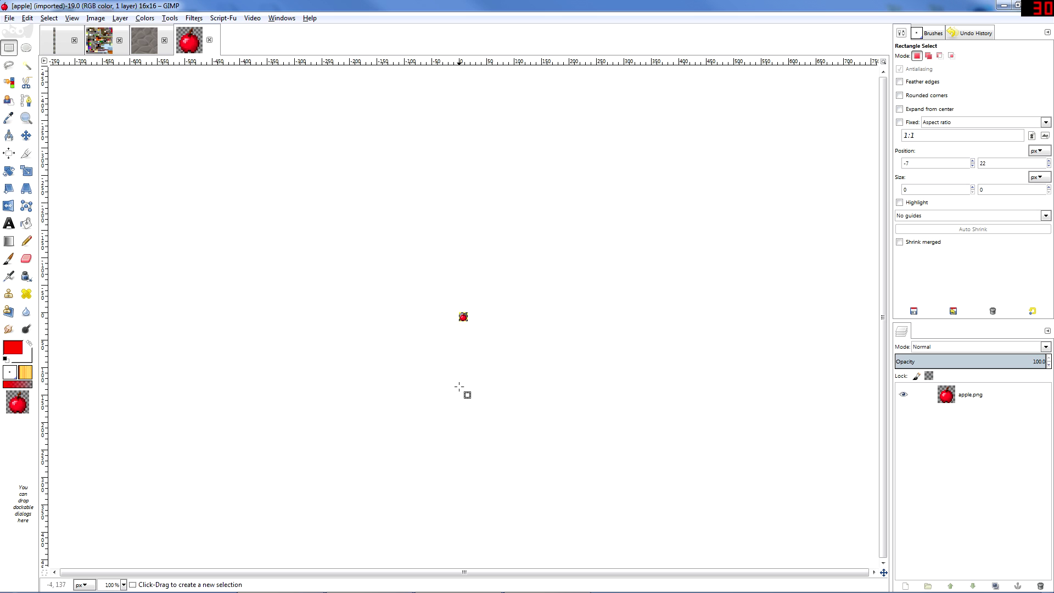
ctrl+scroll(487, 378, up, 8)
- Resize the apple image's canvas to 16 x 128 px and extend its layer to the image size
click(94, 18)
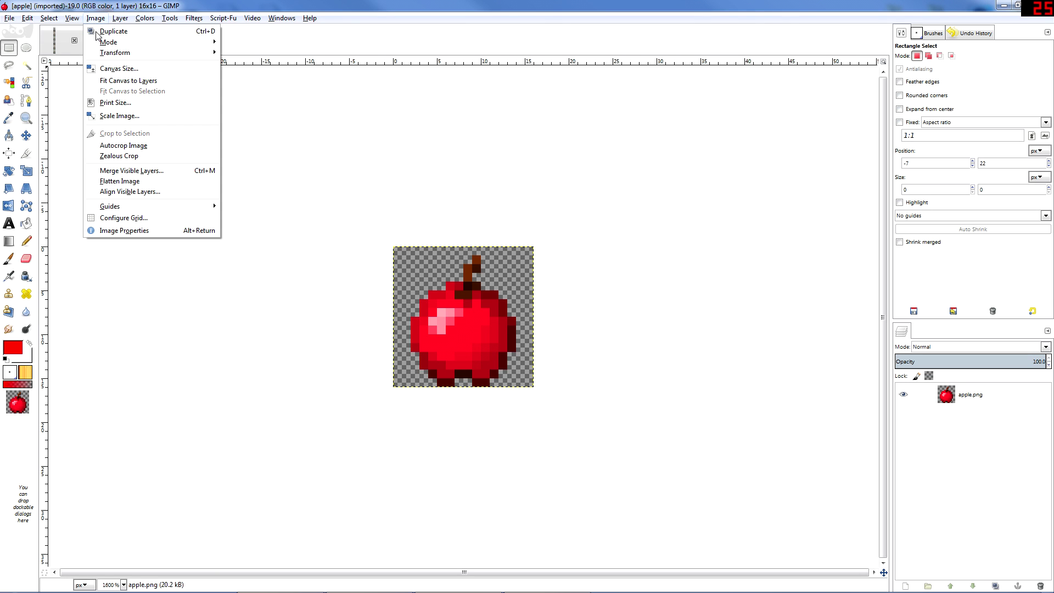
click(128, 70)
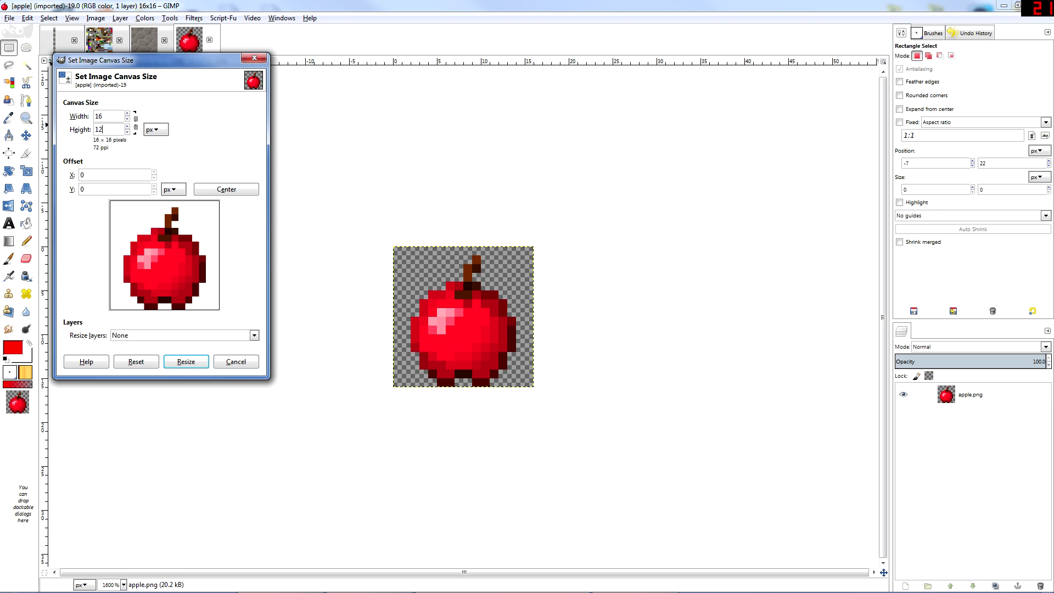
click(104, 117)
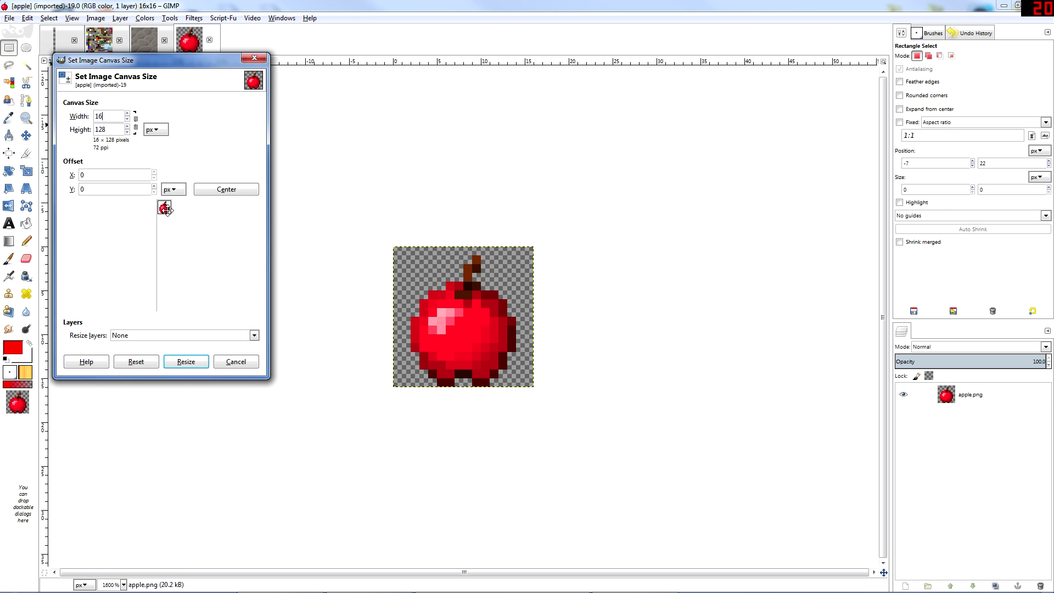
click(185, 363)
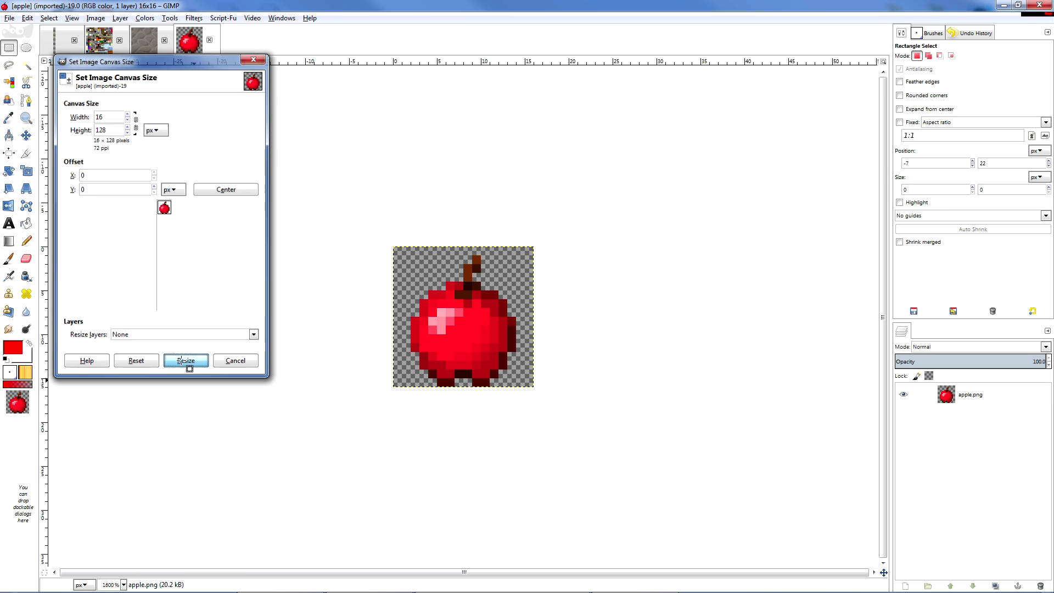
click(120, 17)
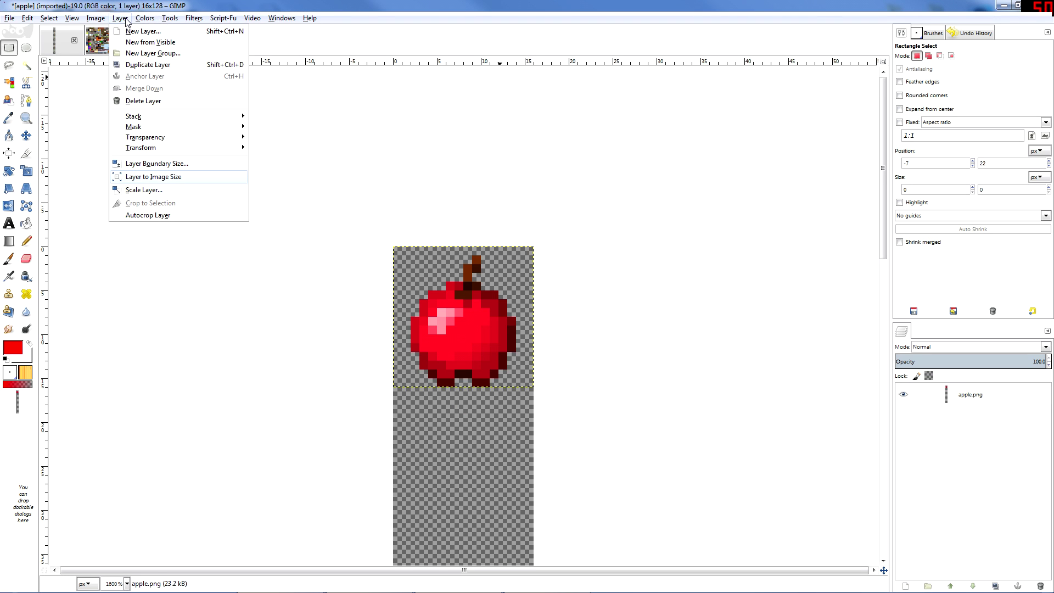
click(160, 181)
- Copy the apple frame at the top of the strip and anchor a pasted copy directly below it
scroll(494, 246, down, 4)
scroll(498, 250, up, 1)
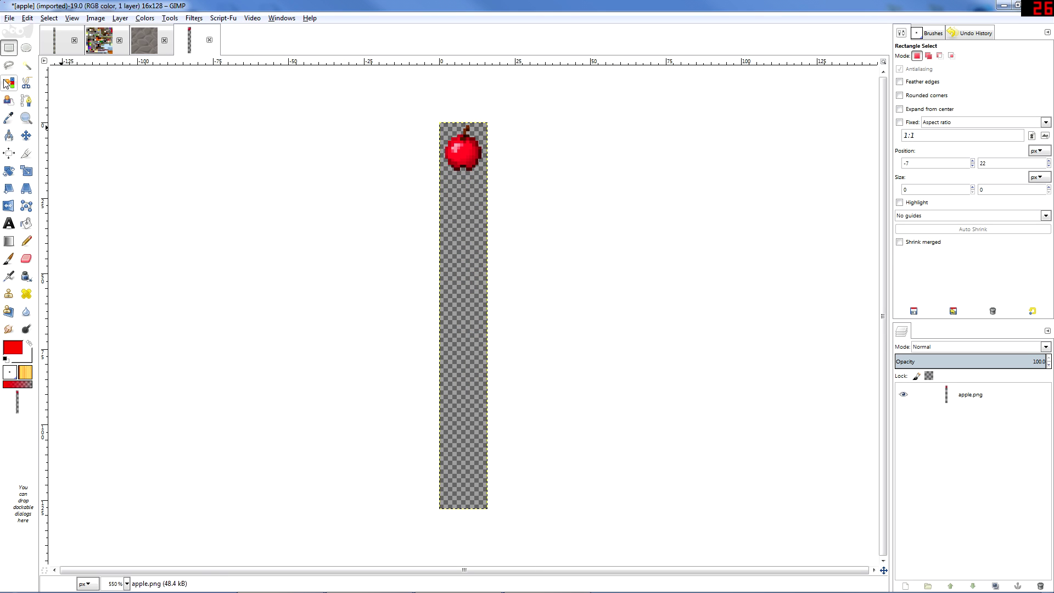
drag(421, 107, 497, 180)
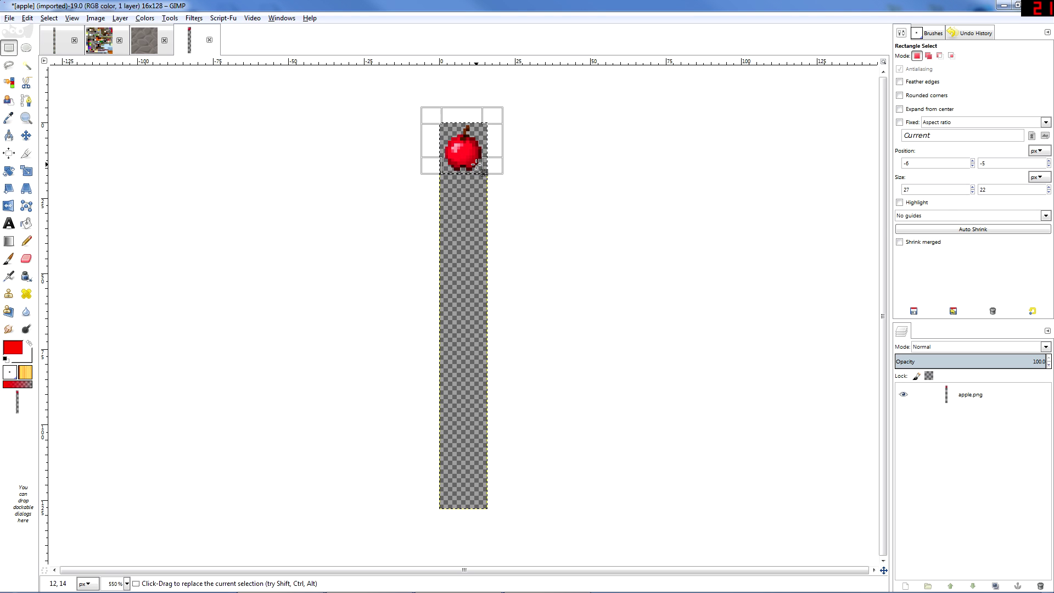
scroll(475, 164, up, 2)
drag(417, 82, 511, 177)
key(ctrl+c)
key(ctrl+v)
drag(467, 137, 467, 234)
click(520, 114)
- Paste two more copies of the apple as the third and fourth frames of the strip
key(ctrl+v)
click(519, 388)
key(ctrl+v)
drag(467, 338, 468, 435)
click(544, 360)
- Paste four more apple copies as the fifth to eighth frames, filling the strip to its lower end
scroll(534, 358, down, 6)
scroll(534, 358, up, 6)
scroll(494, 285, down, 6)
key(ctrl+v)
drag(461, 316, 471, 431)
click(557, 267)
key(ctrl+v)
click(572, 357)
key(ctrl+v)
click(593, 441)
key(ctrl+v)
drag(471, 347, 471, 552)
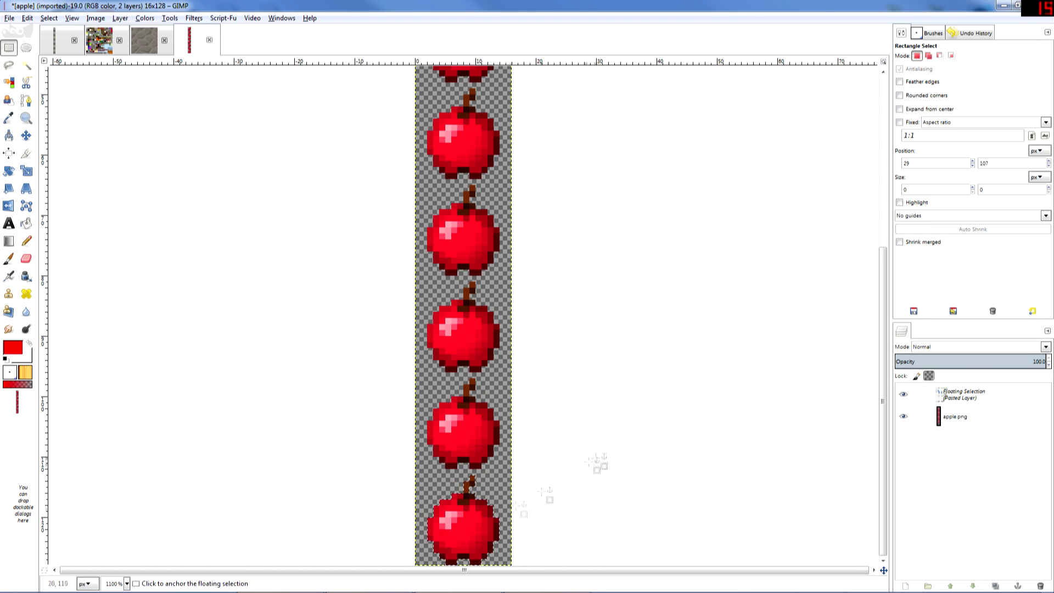
click(599, 458)
- Use the Pencil to paint a two-pixel red mark beside the upper-left edge of the first apple frame
scroll(599, 457, up, 6)
scroll(582, 127, down, 6)
scroll(582, 127, up, 6)
scroll(584, 212, down, 1)
scroll(585, 212, down, 1)
scroll(549, 207, up, 1)
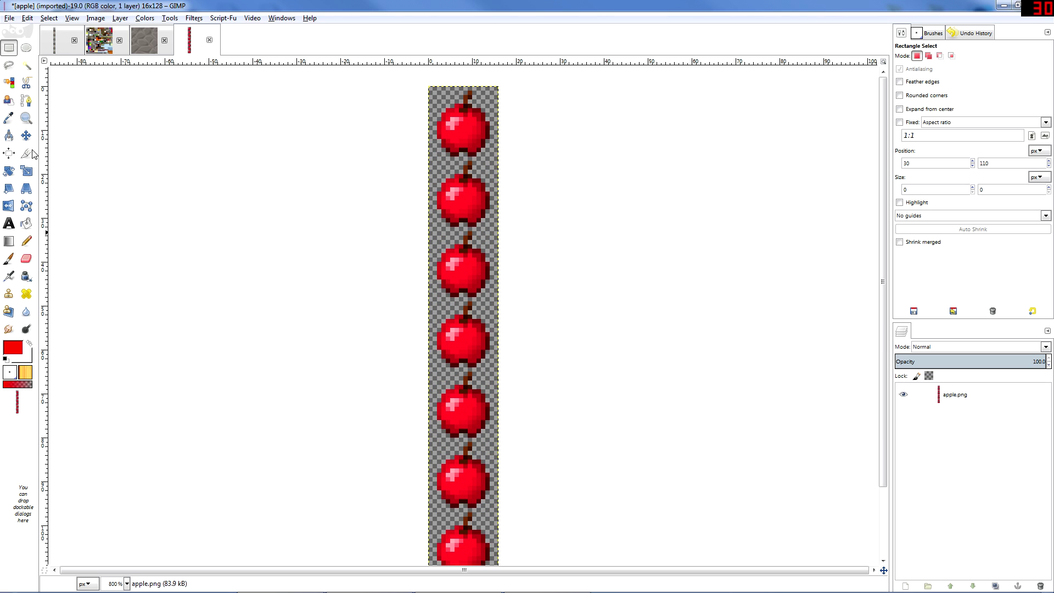
click(26, 241)
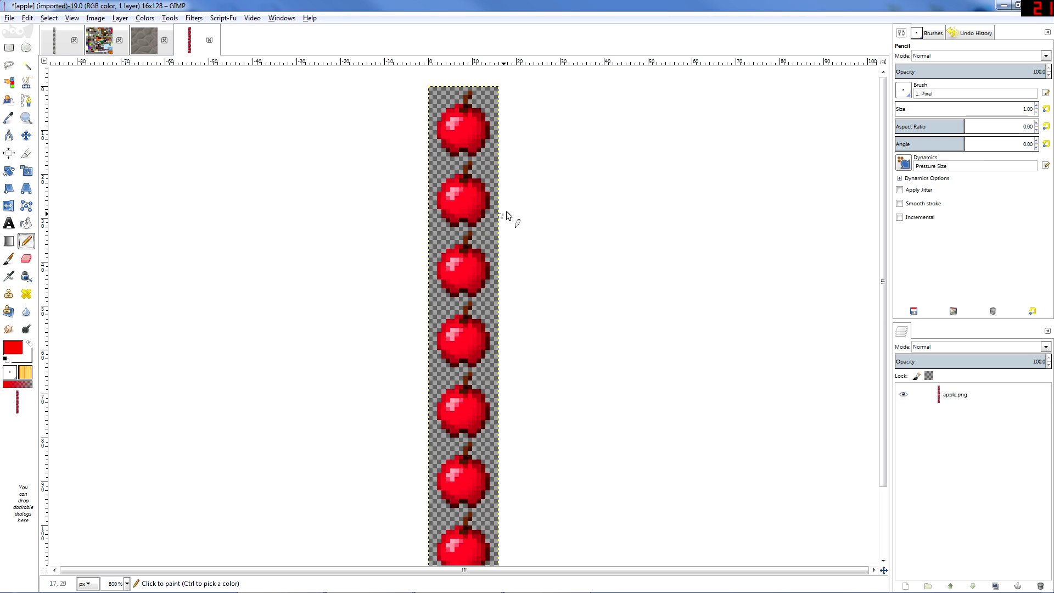
scroll(520, 207, up, 4)
scroll(510, 160, up, 3)
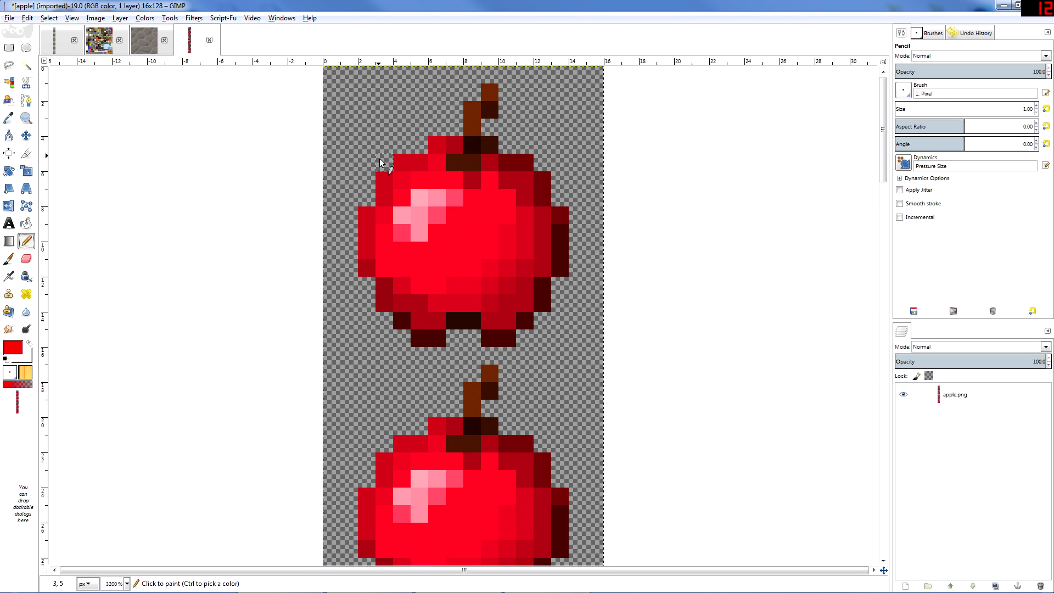
drag(386, 162, 375, 163)
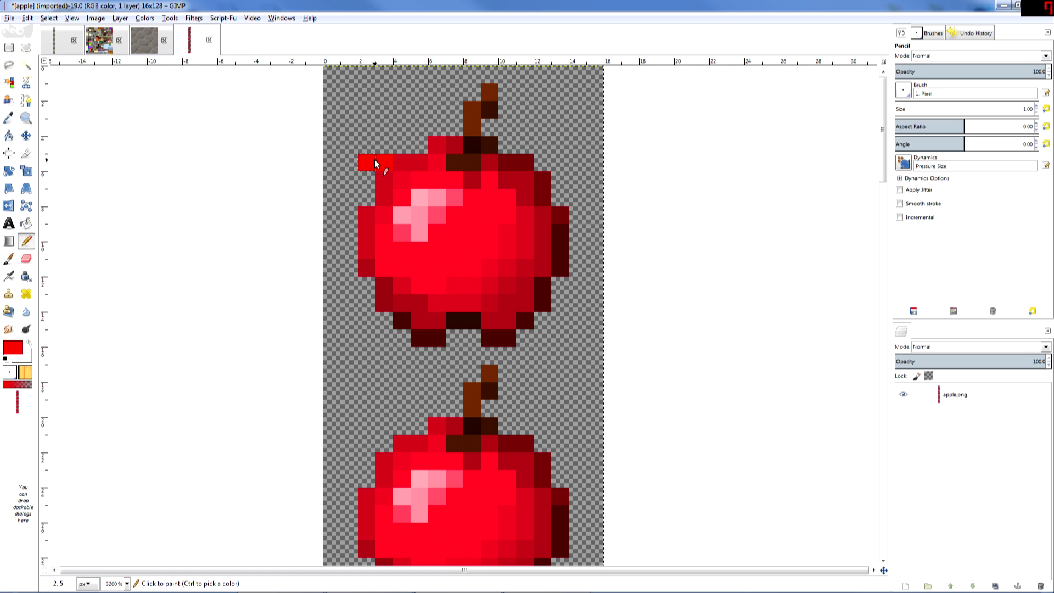
- Paint red pencil marks that reach progressively further down the left side of the second to fifth apple frames
mouse_move(384, 444)
mouse_down()
mouse_move(351, 447)
mouse_move(349, 461)
mouse_up()
scroll(378, 379, down, 6)
mouse_move(385, 353)
mouse_down()
mouse_move(350, 355)
mouse_move(350, 422)
mouse_up()
scroll(388, 396, down, 4)
mouse_move(385, 383)
mouse_down()
mouse_move(351, 414)
mouse_move(350, 488)
mouse_up()
scroll(385, 396, down, 6)
mouse_move(384, 291)
mouse_down()
mouse_move(358, 333)
mouse_move(349, 401)
mouse_move(368, 430)
mouse_up()
- Paint progressively shorter red pencil marks on the left side of the sixth to eighth apple frames
scroll(400, 422, down, 2)
scroll(400, 422, down, 2)
drag(384, 323, 352, 430)
scroll(393, 392, down, 6)
mouse_move(389, 224)
mouse_down()
mouse_move(353, 236)
mouse_move(350, 269)
mouse_up()
scroll(393, 410, down, 5)
scroll(530, 372, up, 20)
scroll(523, 366, down, 6)
scroll(523, 366, up, 2)
scroll(526, 369, down, 1)
- Overwrite apple.png with the edited strip and check the exported file in Windows Photo Viewer
click(17, 22)
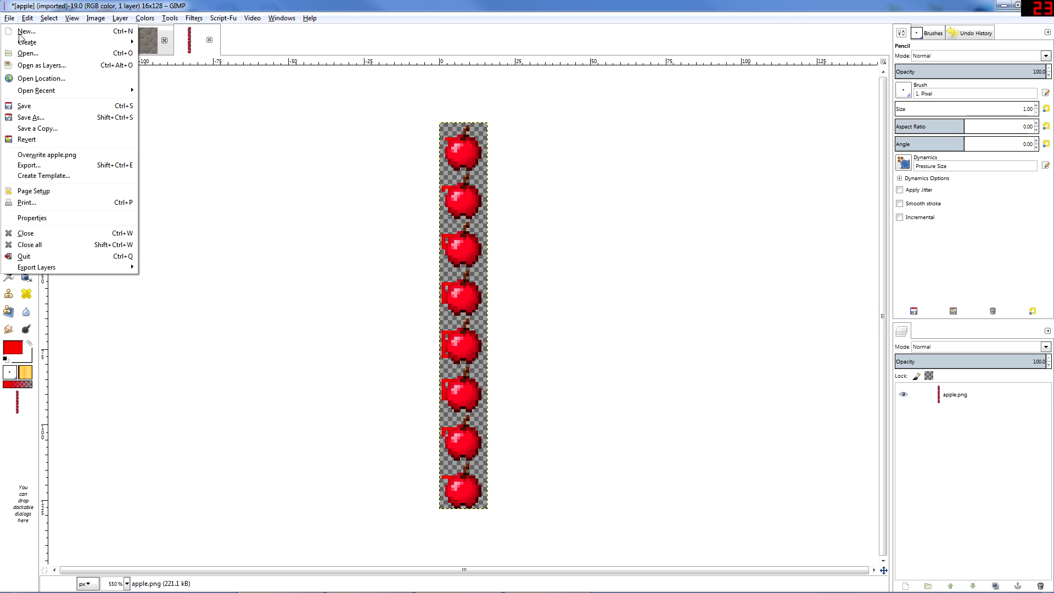
click(34, 156)
click(1004, 5)
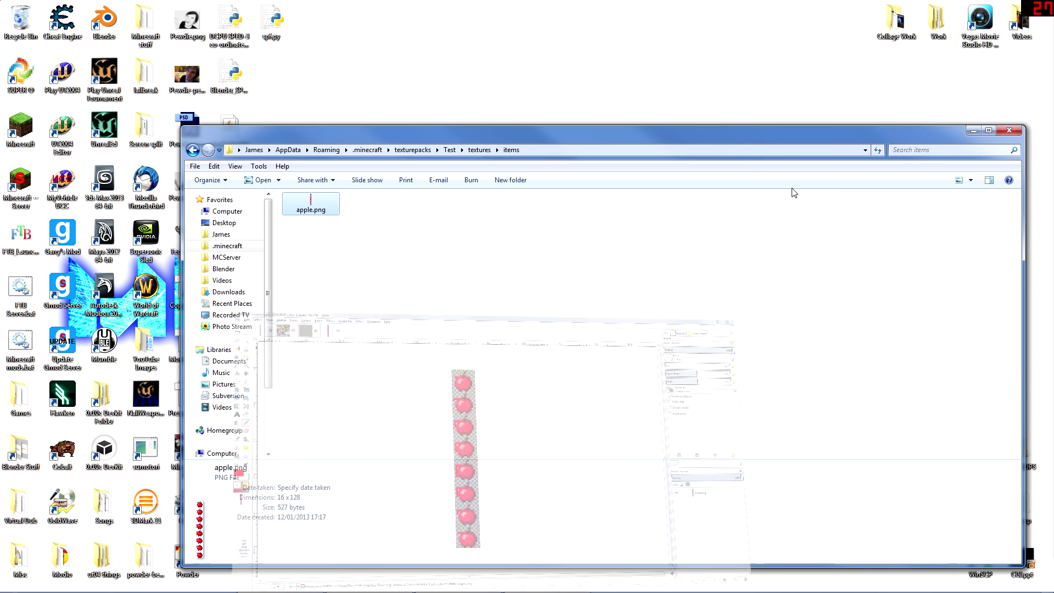
double_click(317, 200)
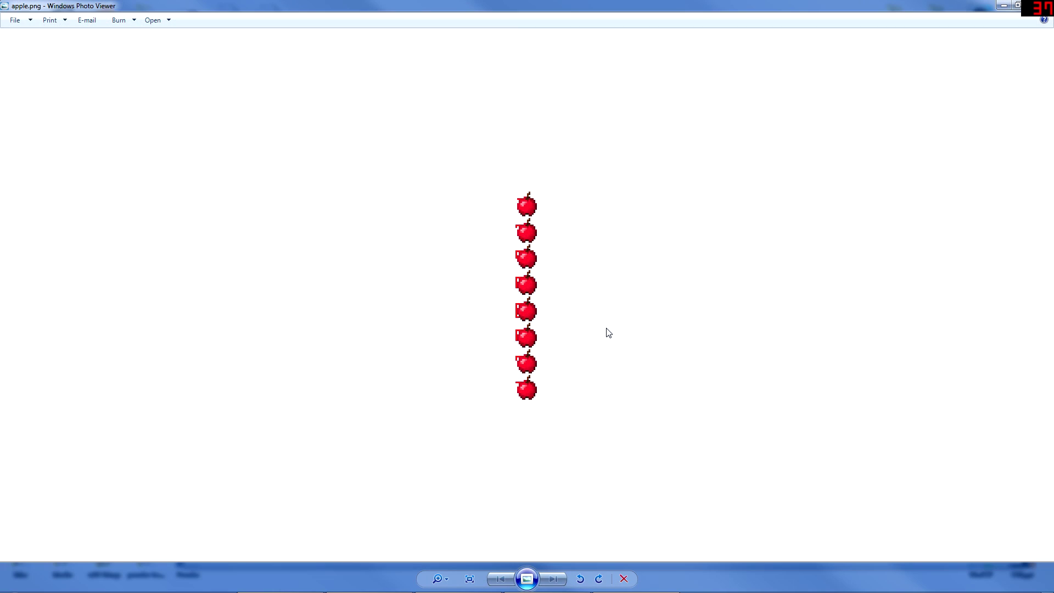
scroll(689, 143, up, 1)
click(1047, 5)
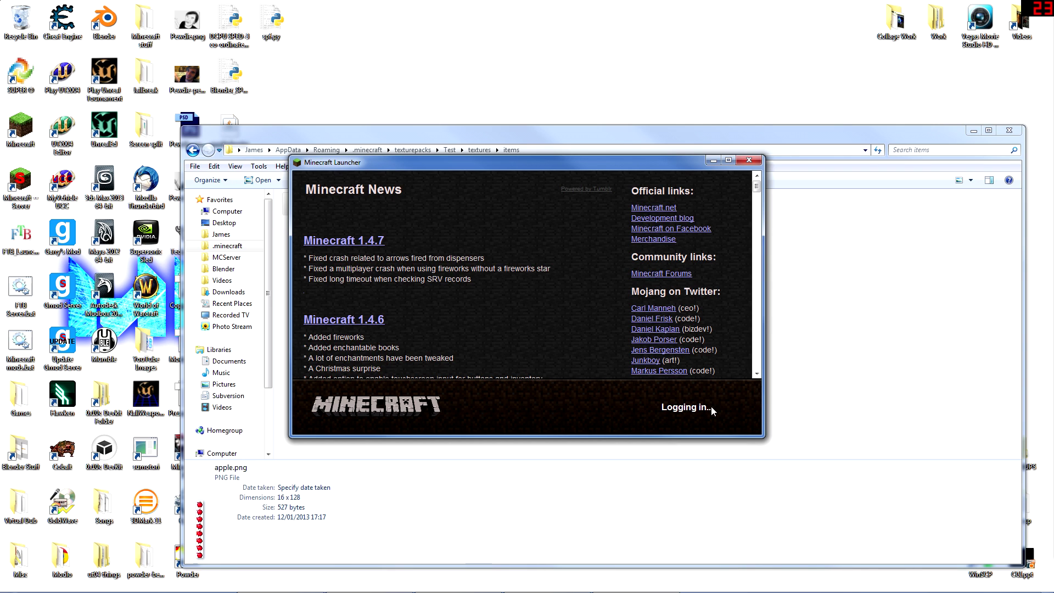
- Switch to Minecraft, maximize its window and enter the test world with the stone structure
click(571, 315)
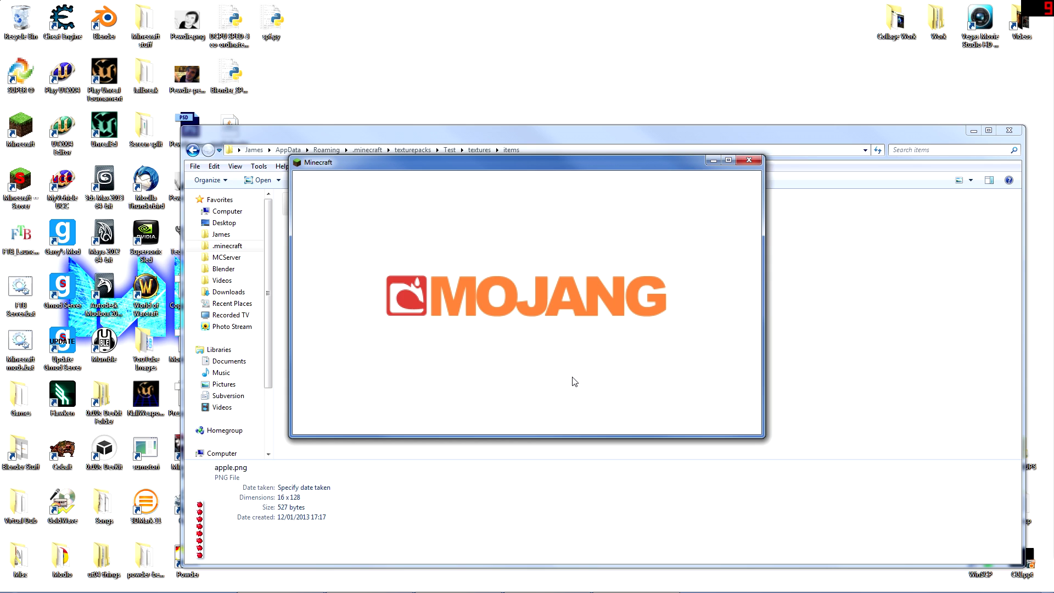
click(728, 160)
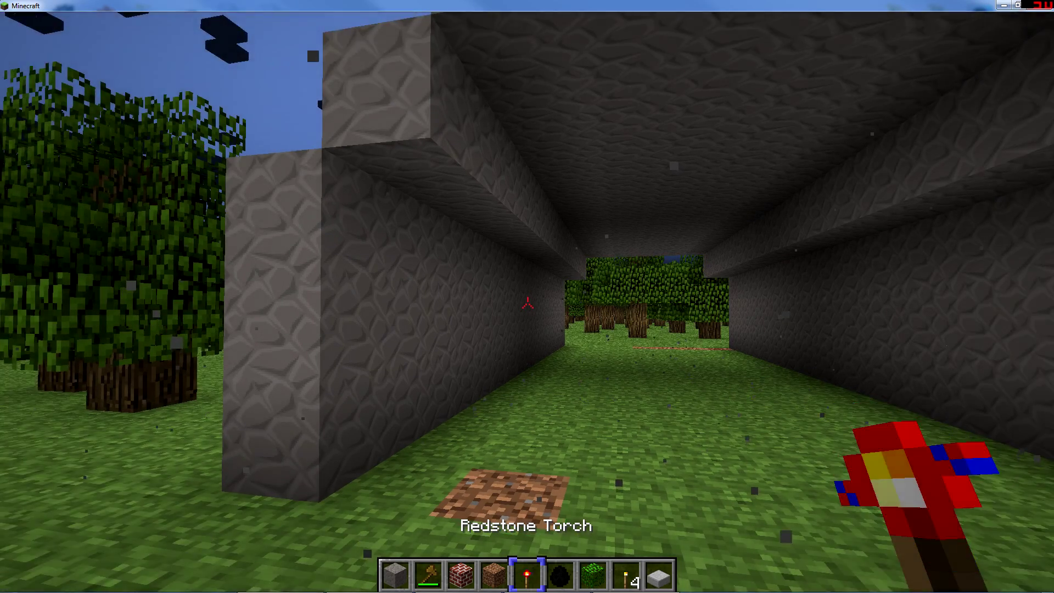
- Put an Apple from the Food items in the first hotbar slot and drop it on the grass
key(e)
click(484, 171)
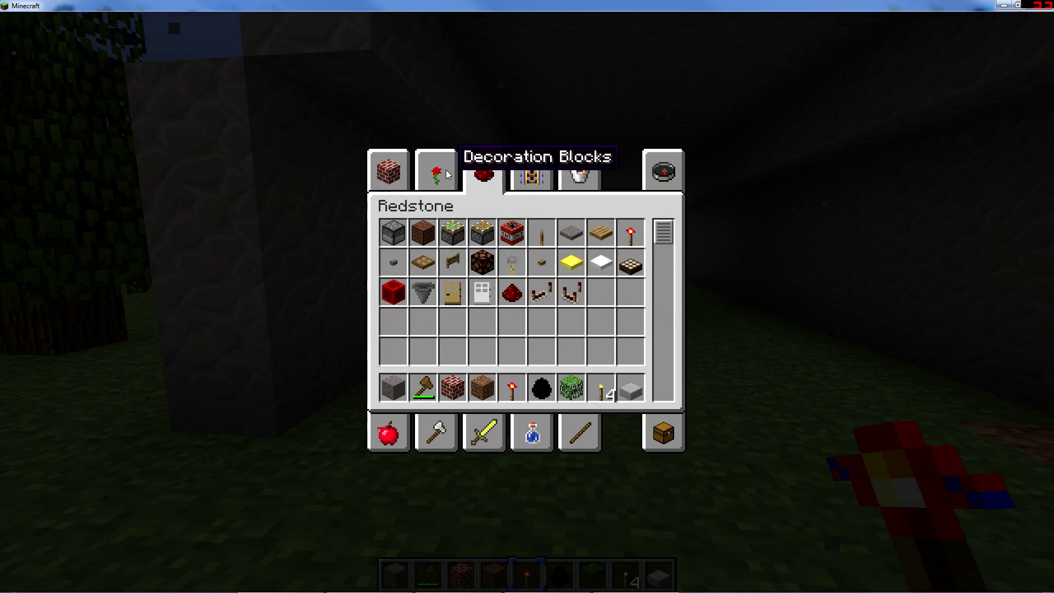
click(439, 171)
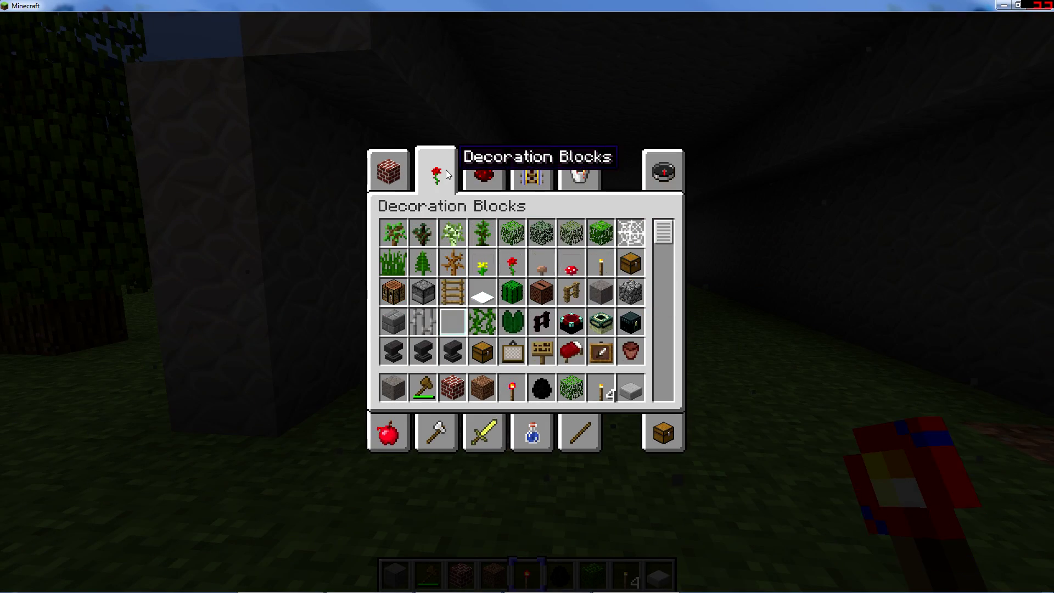
click(388, 432)
click(391, 230)
click(393, 388)
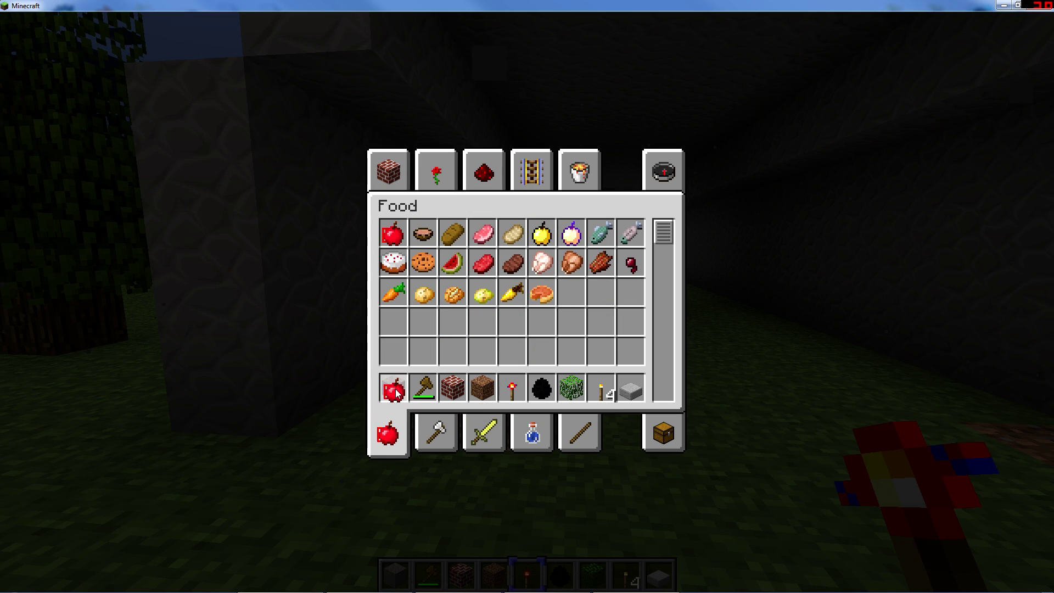
key(e)
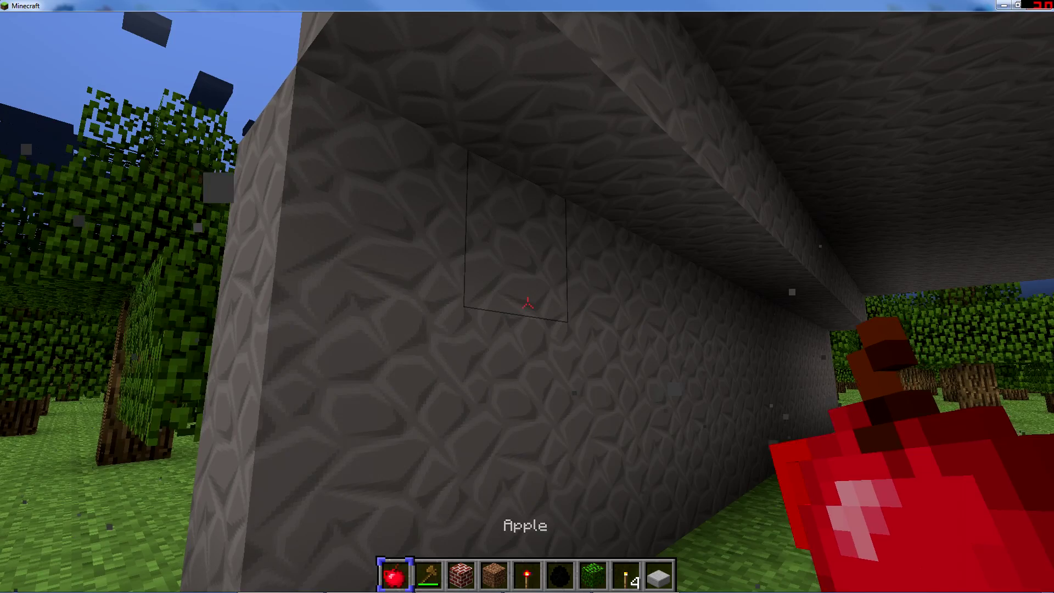
key(q)
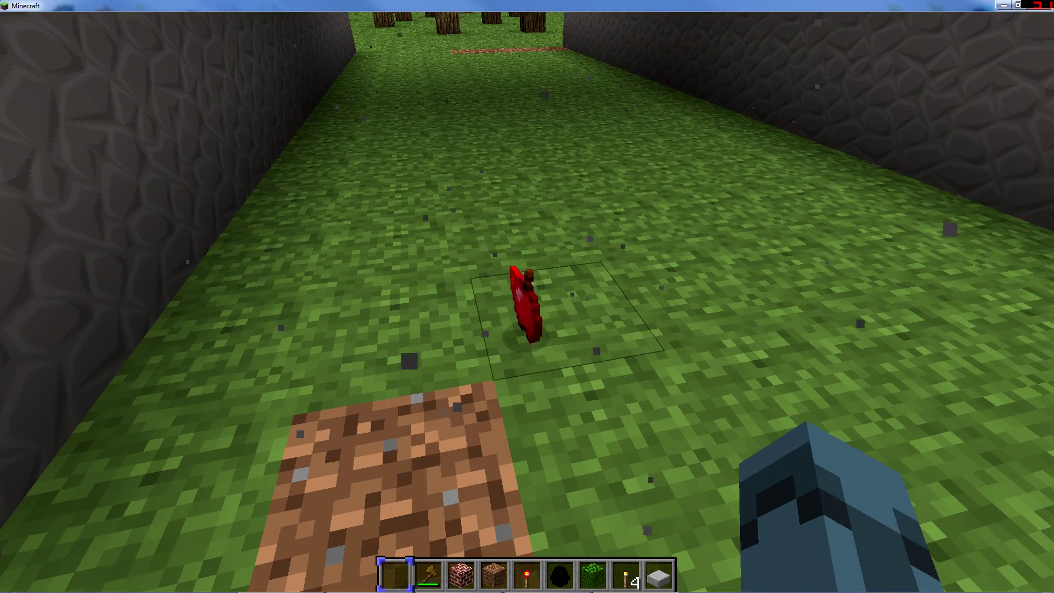